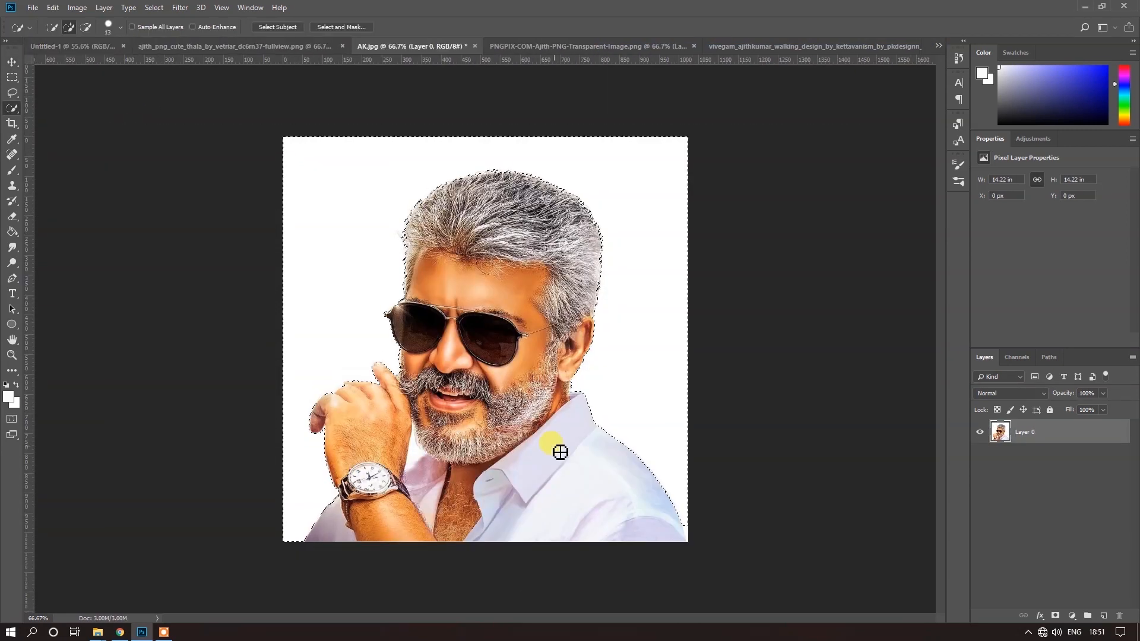
# Step: Delete the selected white background around the man in AK.jpg and deselect the layer
pyautogui.press('Delete')
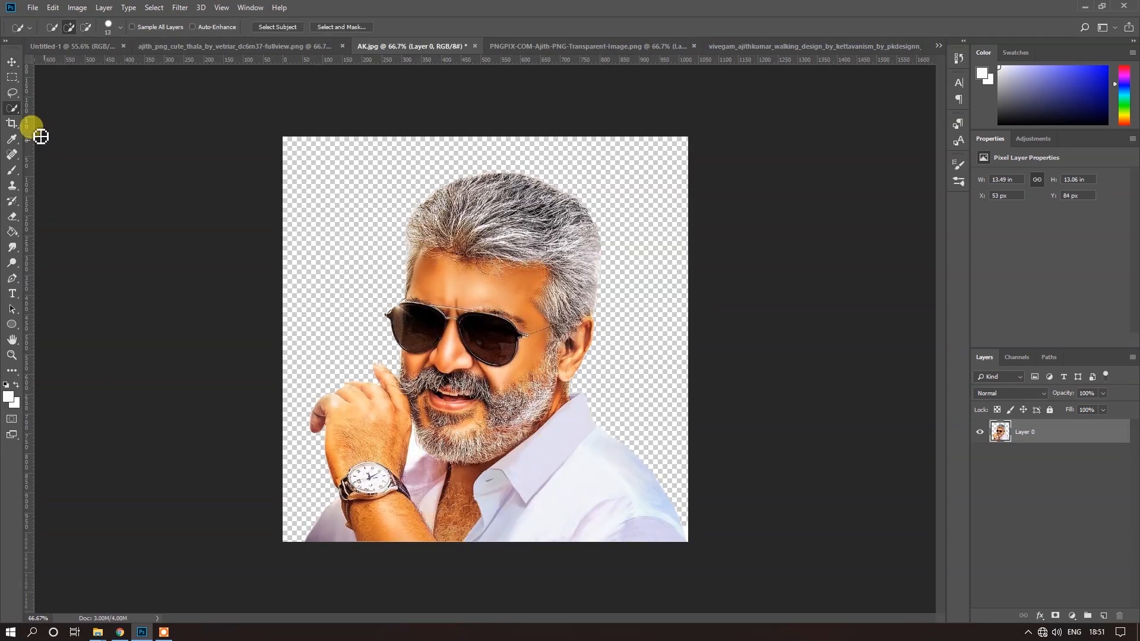
pyautogui.press('v')
pyautogui.moveTo(501, 402)
pyautogui.mouseDown()
pyautogui.moveTo(509, 392)
pyautogui.moveTo(504, 404)
pyautogui.mouseUp()
pyautogui.click(791, 398)
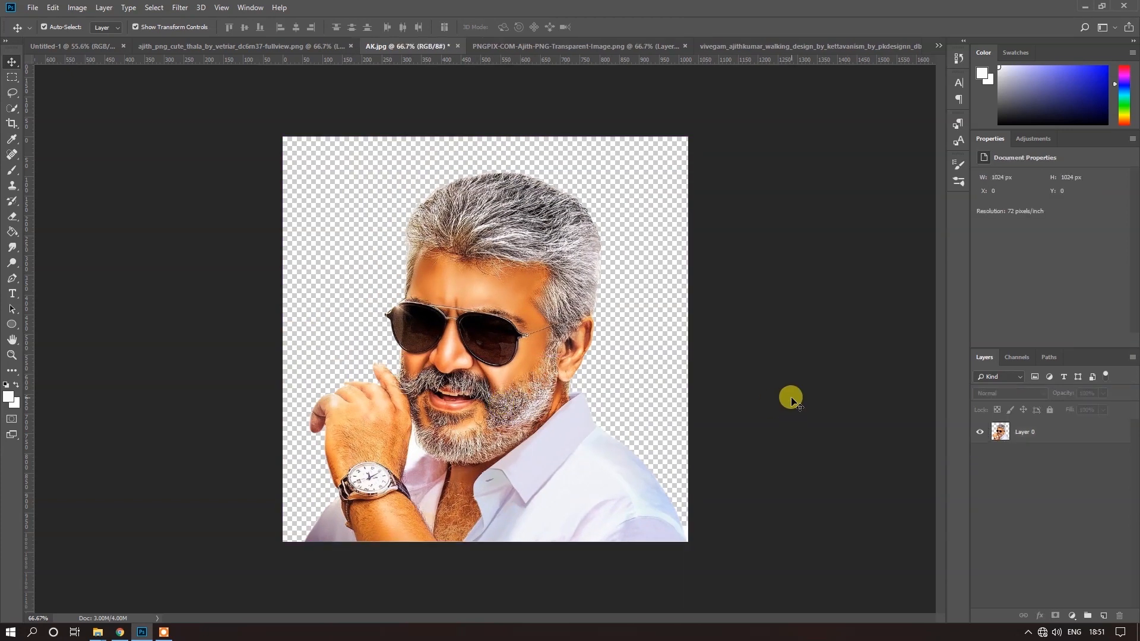
pyautogui.hotkey('alt', 'e')
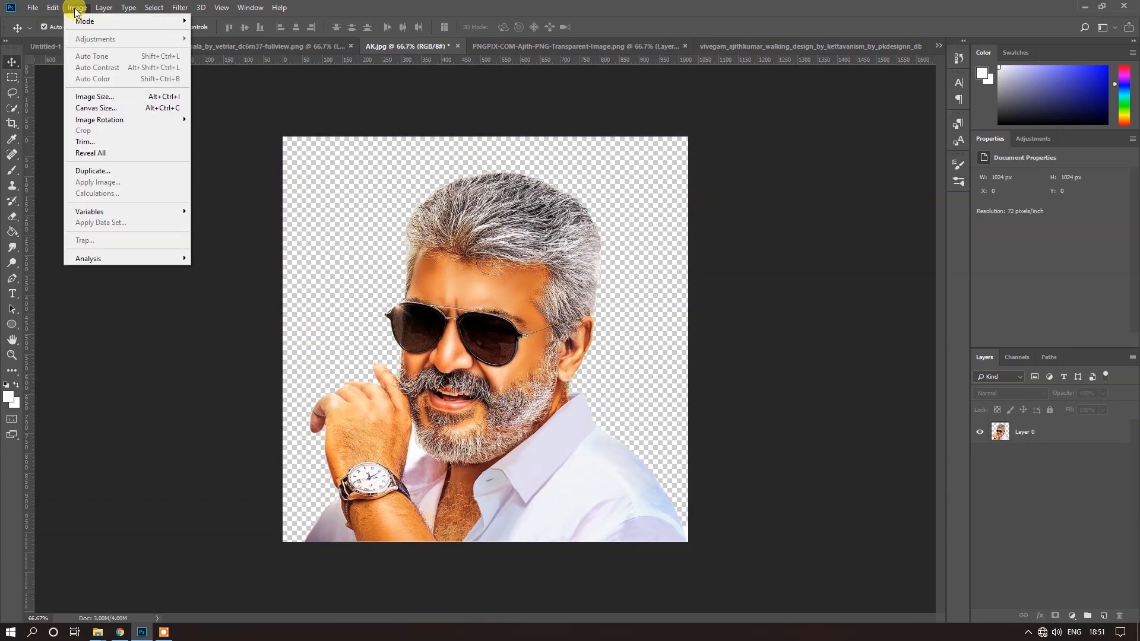
pyautogui.click(1022, 438)
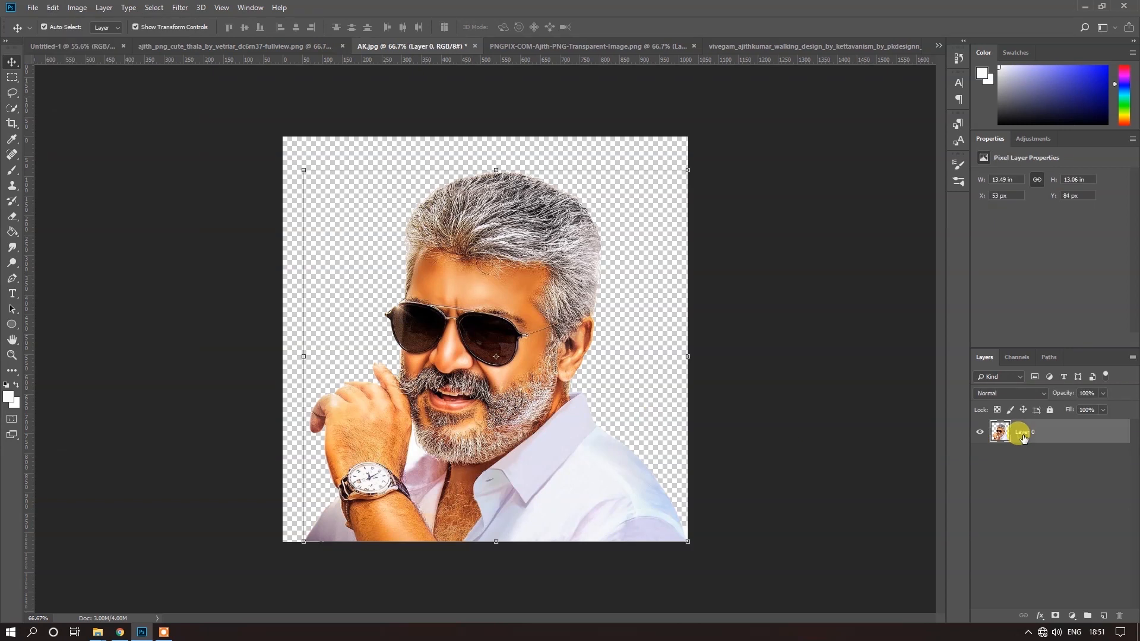
pyautogui.click(53, 8)
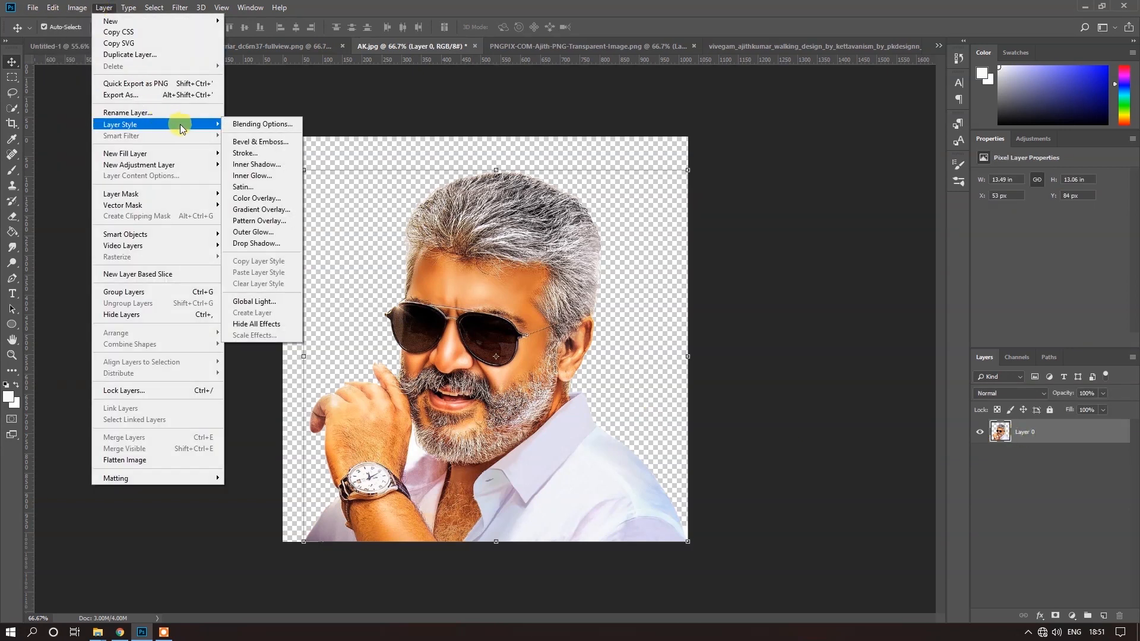
pyautogui.moveTo(76, 9)
pyautogui.moveTo(136, 119)
pyautogui.click(225, 138)
pyautogui.hotkey('ctrl', 'z')
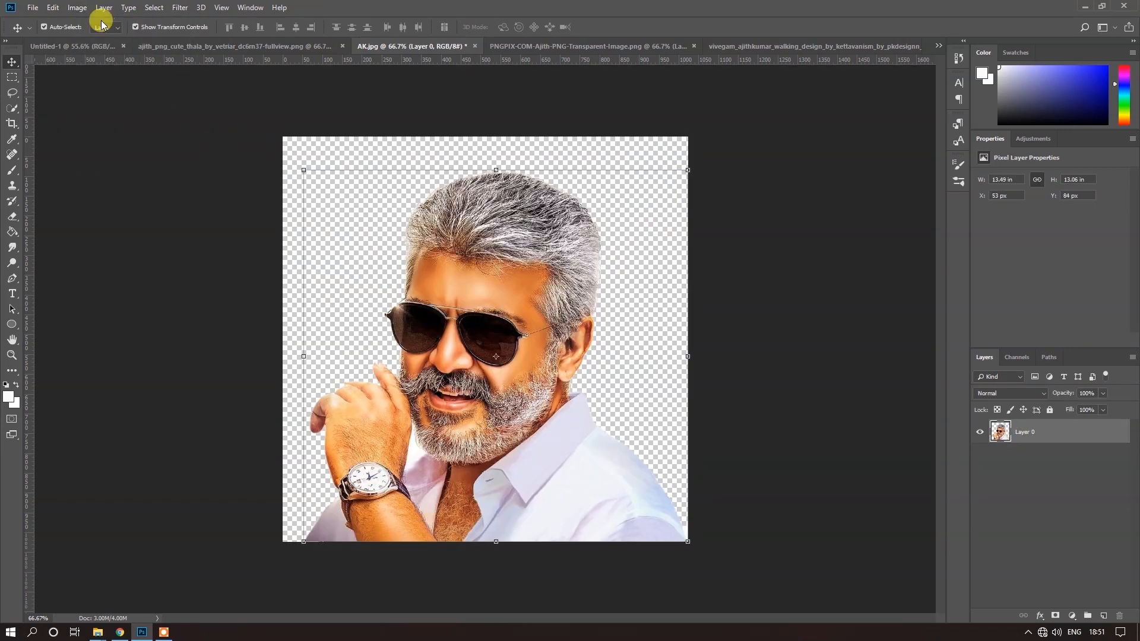
# Step: Flip the AK.jpg cutout horizontally and place it in the Untitled-1 composite, scaled to about 3.72 × 3.61 in
pyautogui.click(78, 8)
pyautogui.click(226, 171)
pyautogui.moveTo(555, 348); pyautogui.dragTo(509, 460)
pyautogui.click(245, 26)
pyautogui.hotkey('ctrl', 'd')
pyautogui.moveTo(646, 494); pyautogui.dragTo(670, 517)
pyautogui.click(537, 27)
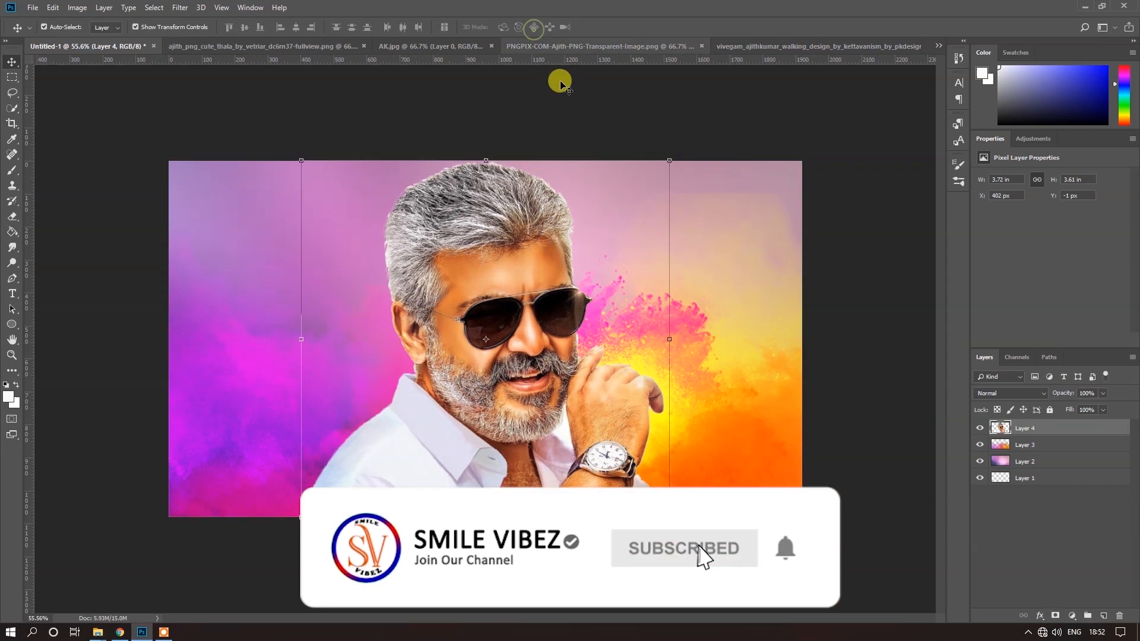
# Step: Try the Overlay and Linear Burn blend modes on Layer 4, ending with the mode set back to Normal
pyautogui.click(1022, 394)
pyautogui.click(1023, 240)
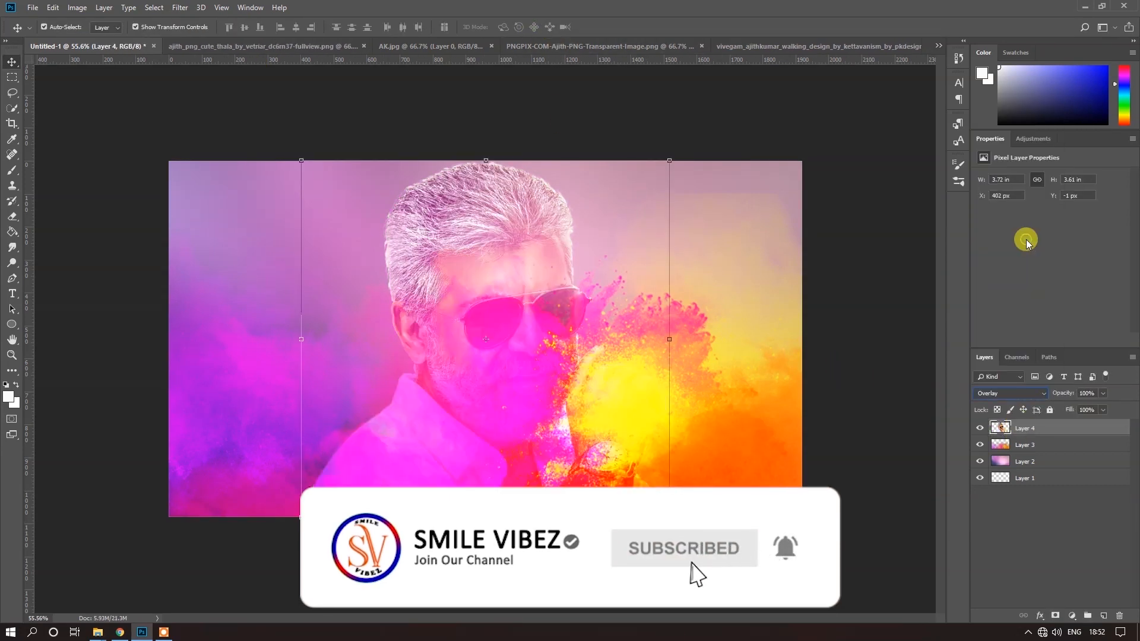
pyautogui.click(1020, 394)
pyautogui.click(1015, 247)
pyautogui.click(1006, 394)
pyautogui.click(987, 172)
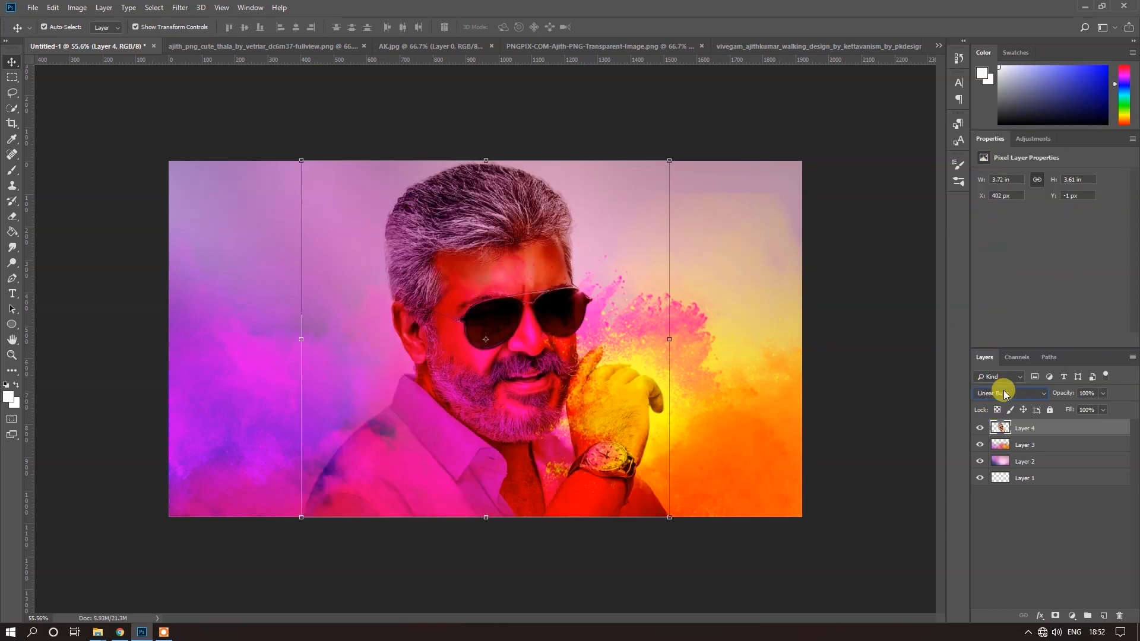
pyautogui.click(1031, 392)
pyautogui.click(994, 97)
pyautogui.click(649, 543)
# Step: Soften the edges of the man's shirt, hair and hand on Layer 4 using the Smudge tool with a 67 px brush
pyautogui.click(13, 248)
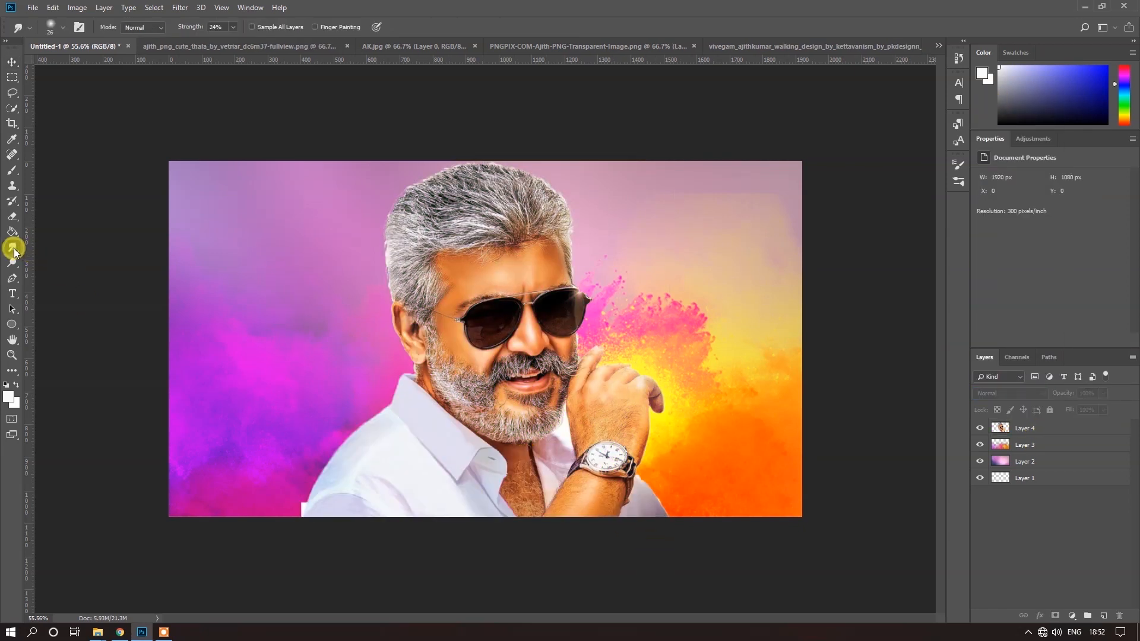
pyautogui.click(988, 444)
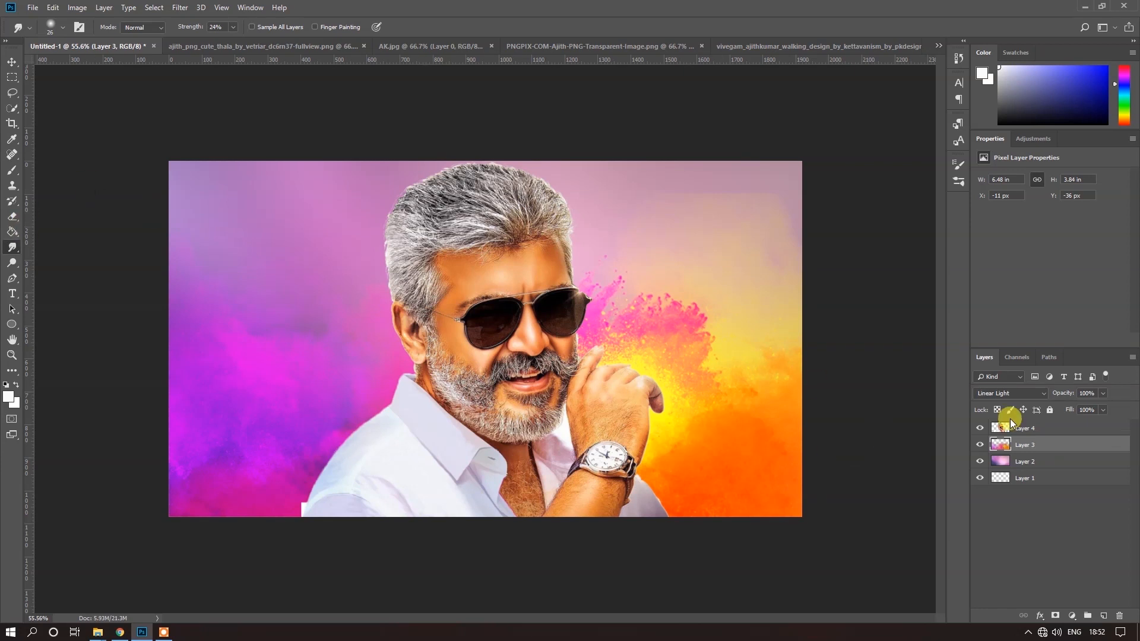
pyautogui.click(1007, 421)
pyautogui.click(63, 27)
pyautogui.moveTo(77, 65); pyautogui.dragTo(92, 66)
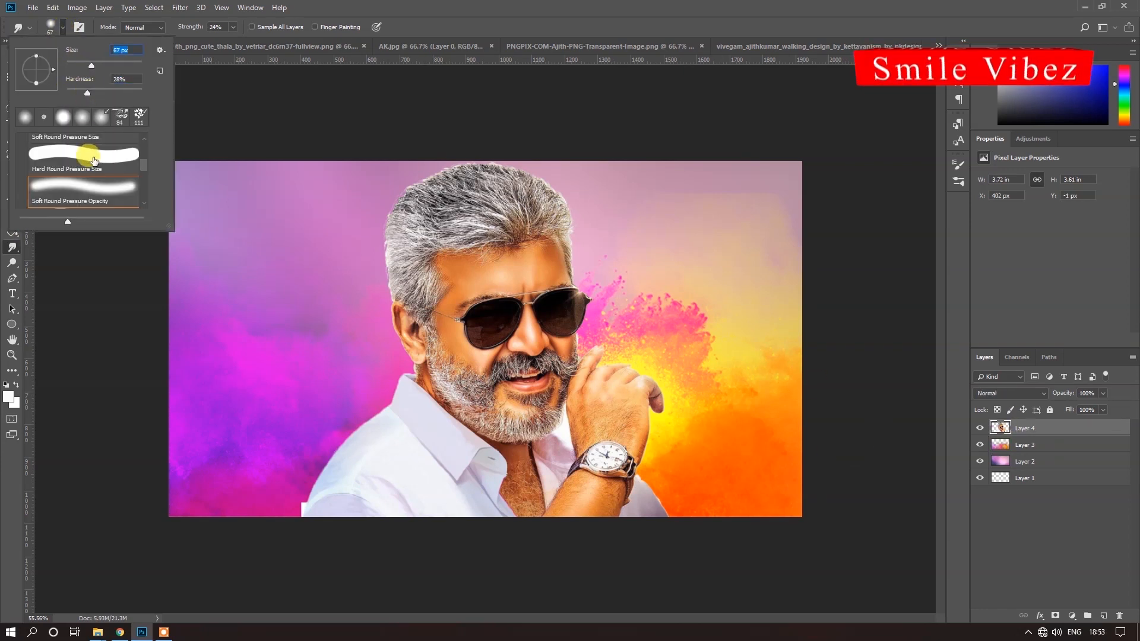
pyautogui.moveTo(302, 502)
pyautogui.mouseDown()
pyautogui.moveTo(306, 472)
pyautogui.moveTo(348, 436)
pyautogui.moveTo(330, 432)
pyautogui.moveTo(305, 466)
pyautogui.moveTo(295, 493)
pyautogui.moveTo(310, 525)
pyautogui.mouseUp()
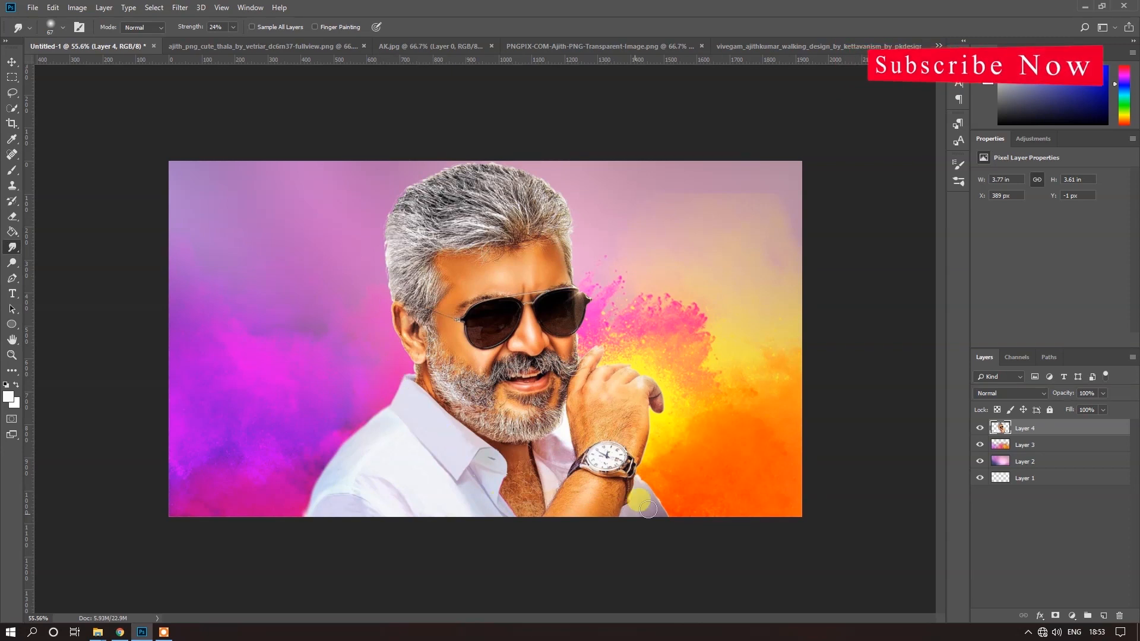
pyautogui.moveTo(632, 475)
pyautogui.mouseDown()
pyautogui.moveTo(672, 510)
pyautogui.moveTo(664, 487)
pyautogui.moveTo(670, 546)
pyautogui.mouseUp()
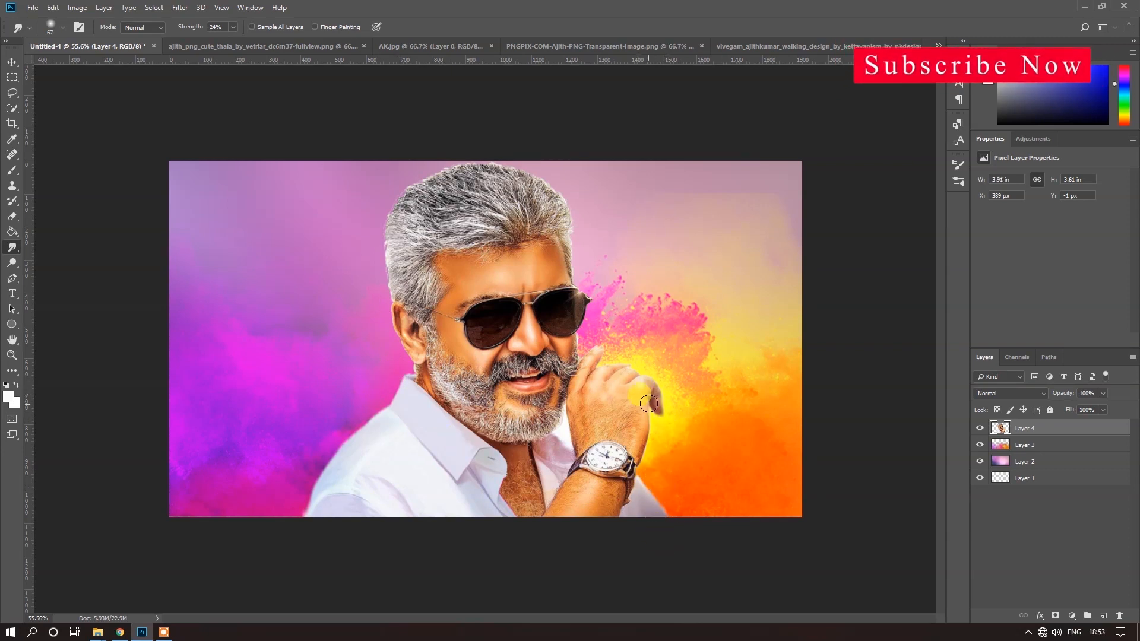
pyautogui.moveTo(403, 200)
pyautogui.mouseDown()
pyautogui.moveTo(384, 251)
pyautogui.moveTo(388, 289)
pyautogui.moveTo(427, 395)
pyautogui.moveTo(402, 191)
pyautogui.moveTo(485, 164)
pyautogui.moveTo(538, 176)
pyautogui.moveTo(572, 200)
pyautogui.moveTo(593, 274)
pyautogui.mouseUp()
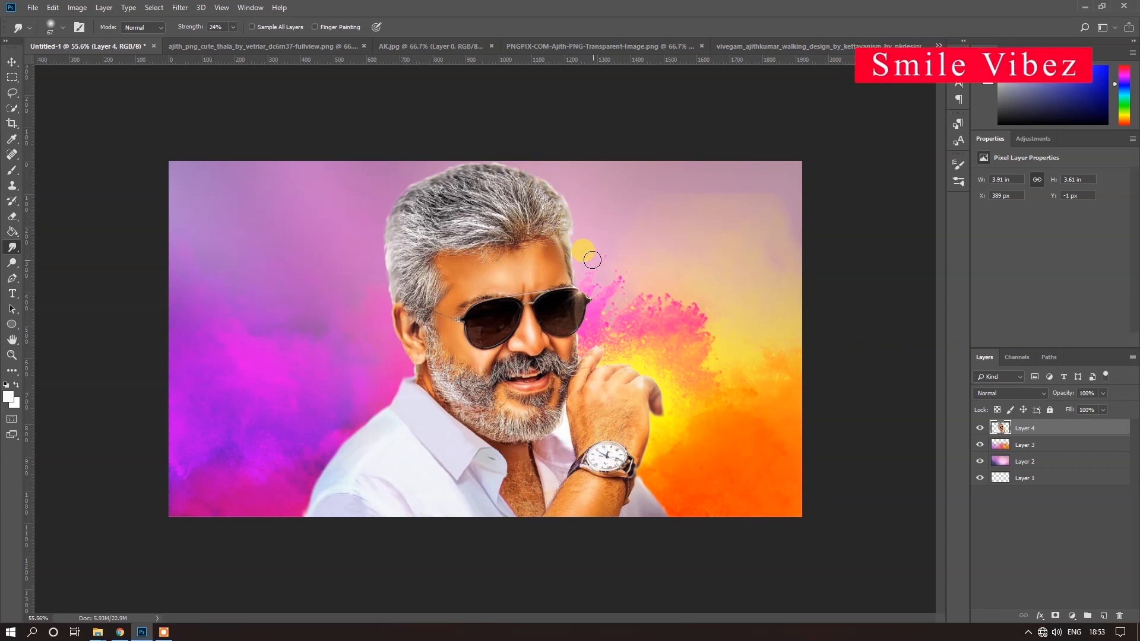
pyautogui.moveTo(587, 347); pyautogui.dragTo(615, 362)
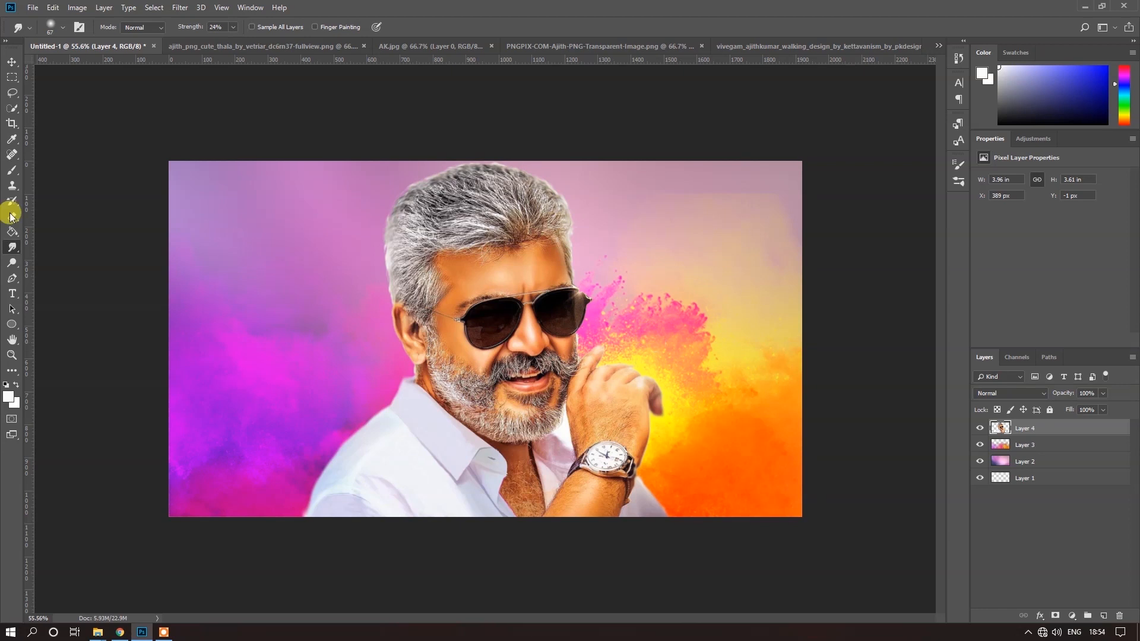
# Step: Scale the man on Layer 4 down to about 3.38 × 3.08 in and shift him down to the canvas's bottom edge
pyautogui.click(11, 61)
pyautogui.moveTo(688, 519); pyautogui.dragTo(677, 511)
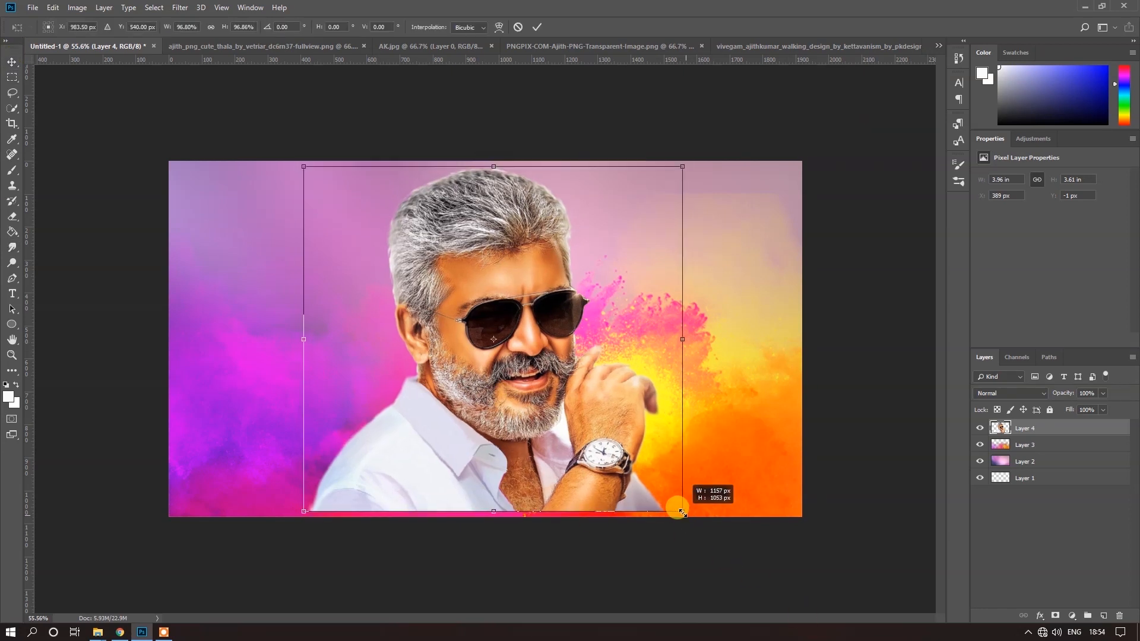
pyautogui.click(856, 247)
pyautogui.click(567, 456)
pyautogui.moveTo(677, 512); pyautogui.dragTo(661, 499)
pyautogui.click(545, 26)
pyautogui.hotkey('shift', 'Down')
pyautogui.hotkey('shift', 'Down')
pyautogui.hotkey('shift', 'Down')
pyautogui.hotkey('shift', 'Down')
pyautogui.hotkey('shift', 'Down')
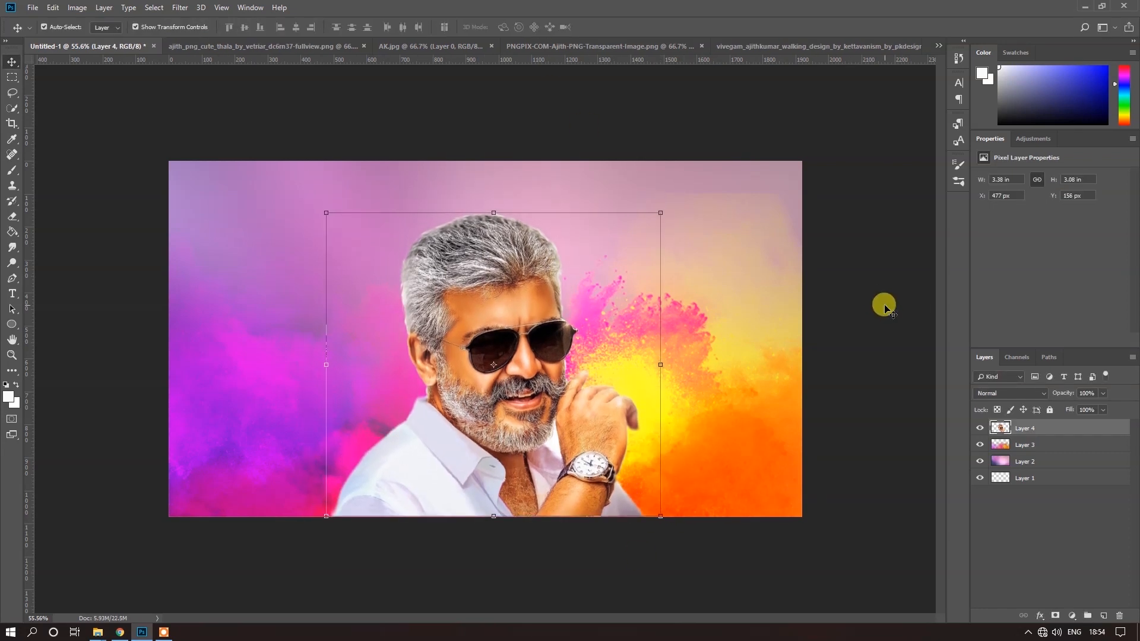
# Step: Shift the grey-haired man on Layer 4 about 140 px to the left and deselect the layer
pyautogui.hotkey('shift', 'Left')
pyautogui.hotkey('shift', 'Left')
pyautogui.hotkey('shift', 'Left')
pyautogui.hotkey('shift', 'Left')
pyautogui.hotkey('shift', 'Left')
pyautogui.hotkey('shift', 'Left')
pyautogui.hotkey('shift', 'Left')
pyautogui.hotkey('shift', 'Left')
pyautogui.hotkey('shift', 'Left')
pyautogui.hotkey('shift', 'Left')
pyautogui.hotkey('shift', 'Left')
pyautogui.hotkey('shift', 'Left')
pyautogui.hotkey('shift', 'Left')
pyautogui.hotkey('shift', 'Left')
pyautogui.click(884, 304)
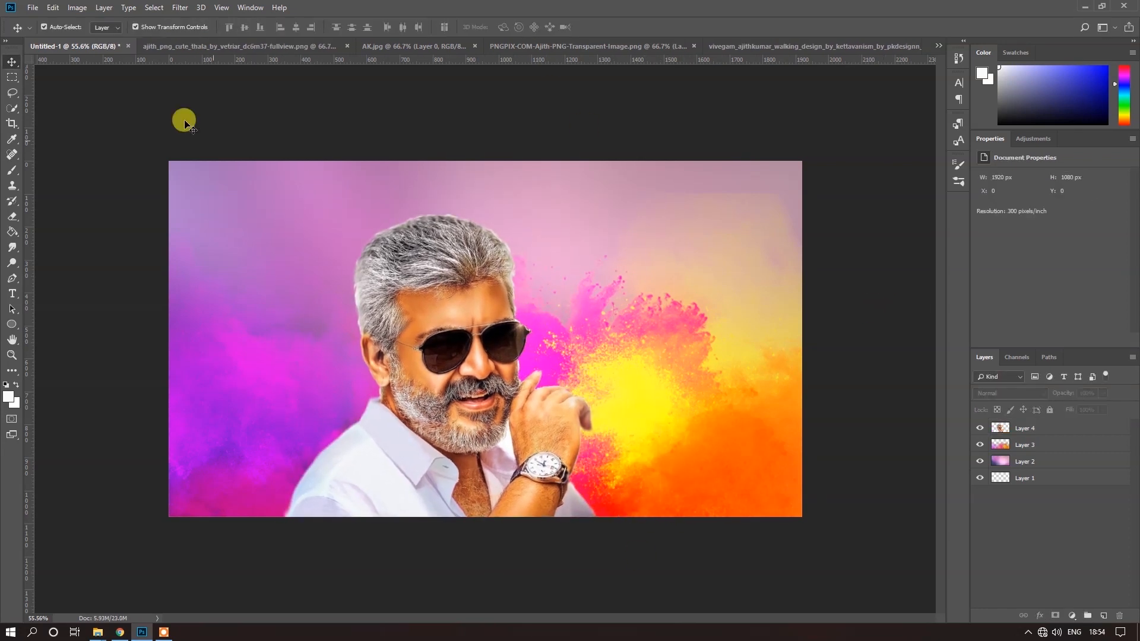
# Step: Place the red-shirted man from the cute_thala image beside the grey-haired man, scaled to about 2.28 × 3.27 in
pyautogui.click(255, 46)
pyautogui.moveTo(504, 448); pyautogui.dragTo(650, 409)
pyautogui.moveTo(626, 477); pyautogui.dragTo(653, 415)
pyautogui.moveTo(800, 523); pyautogui.dragTo(418, 440)
pyautogui.moveTo(459, 473); pyautogui.dragTo(474, 495)
pyautogui.moveTo(409, 441); pyautogui.dragTo(339, 431)
pyautogui.click(536, 27)
pyautogui.click(853, 309)
# Step: Nudge the red-shirted man on Layer 5 to the right so he overlaps the grey-haired man more closely
pyautogui.press('Right')
pyautogui.press('Right')
pyautogui.press('Right')
pyautogui.press('Right')
pyautogui.press('Right')
pyautogui.press('Right')
pyautogui.press('Right')
pyautogui.press('Right')
pyautogui.press('Right')
pyautogui.press('Right')
pyautogui.press('Right')
pyautogui.press('Right')
pyautogui.press('Right')
pyautogui.press('Right')
pyautogui.press('Right')
pyautogui.press('Right')
pyautogui.press('Right')
pyautogui.press('Right')
pyautogui.press('Right')
pyautogui.press('Right')
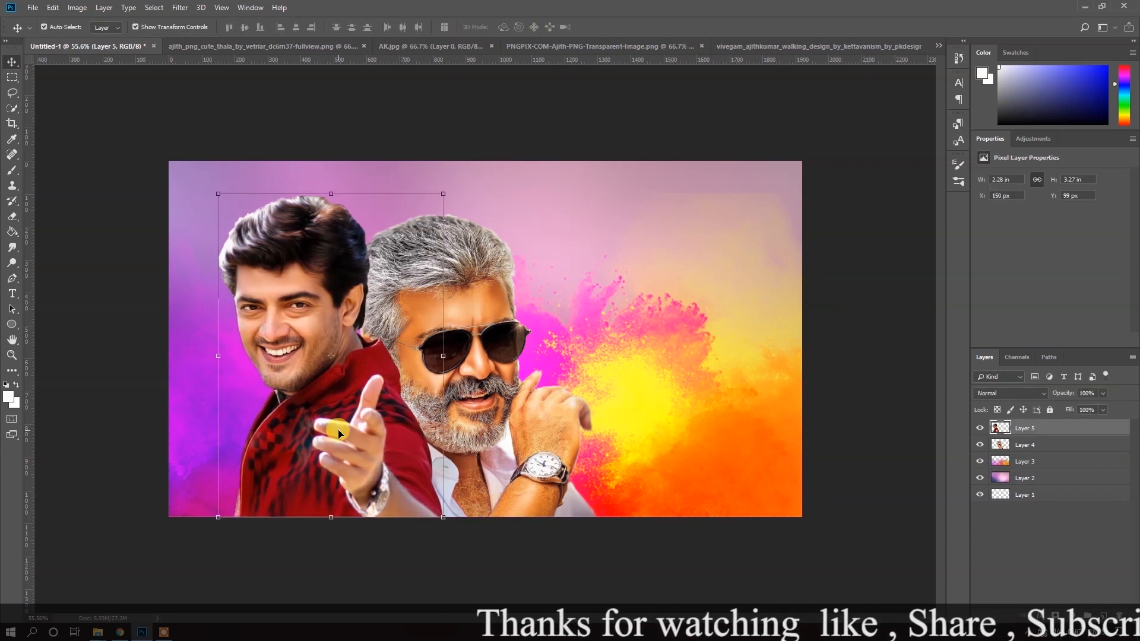
pyautogui.click(869, 368)
# Step: Close the cute_thala and AK.jpg source images without saving AK.jpg
pyautogui.click(347, 46)
pyautogui.click(257, 45)
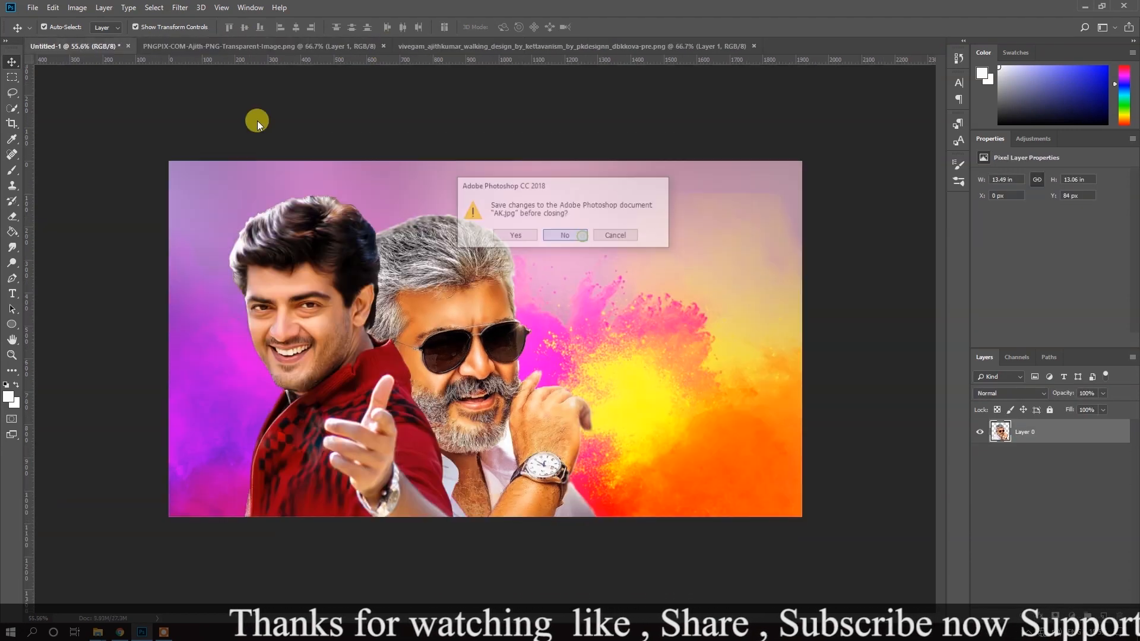
# Step: Place the white-shirted standing man from the PNGPIX image on the right side of the composite, scaled to fit the canvas height
pyautogui.moveTo(506, 382); pyautogui.dragTo(665, 338)
pyautogui.moveTo(790, 515); pyautogui.dragTo(783, 499)
pyautogui.moveTo(703, 419); pyautogui.dragTo(724, 440)
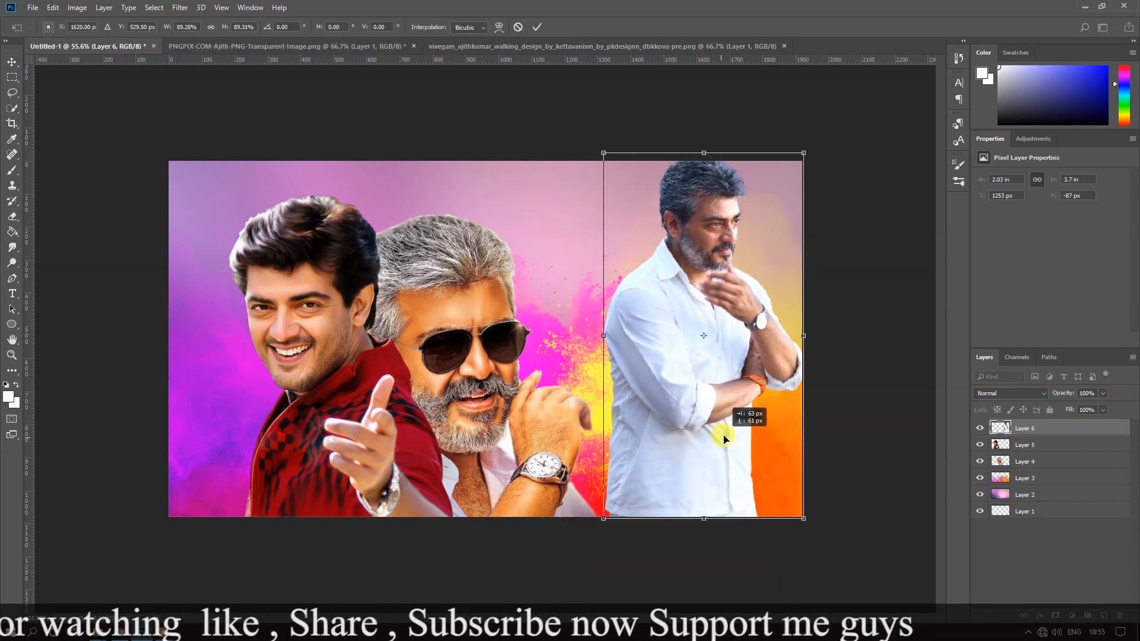
pyautogui.moveTo(803, 517); pyautogui.dragTo(795, 502)
pyautogui.moveTo(720, 458); pyautogui.dragTo(715, 472)
pyautogui.click(536, 28)
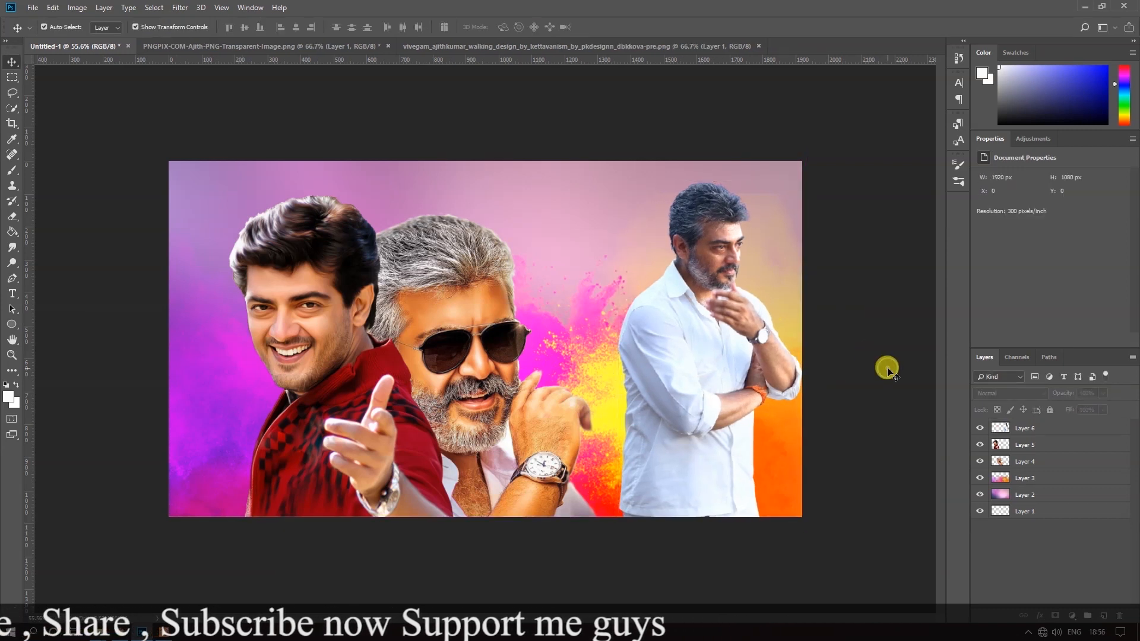
# Step: Close the PNGPIX source image and return to the Untitled-1 composite
pyautogui.click(313, 47)
pyautogui.click(388, 46)
pyautogui.click(296, 46)
pyautogui.click(83, 46)
# Step: Select Layers 4 and 5 together and shift both men about 200 px to the right
pyautogui.click(505, 452)
pyautogui.moveTo(377, 462); pyautogui.dragTo(380, 461)
pyautogui.keyDown('ctrl'); pyautogui.click(1029, 446); pyautogui.keyUp('ctrl')
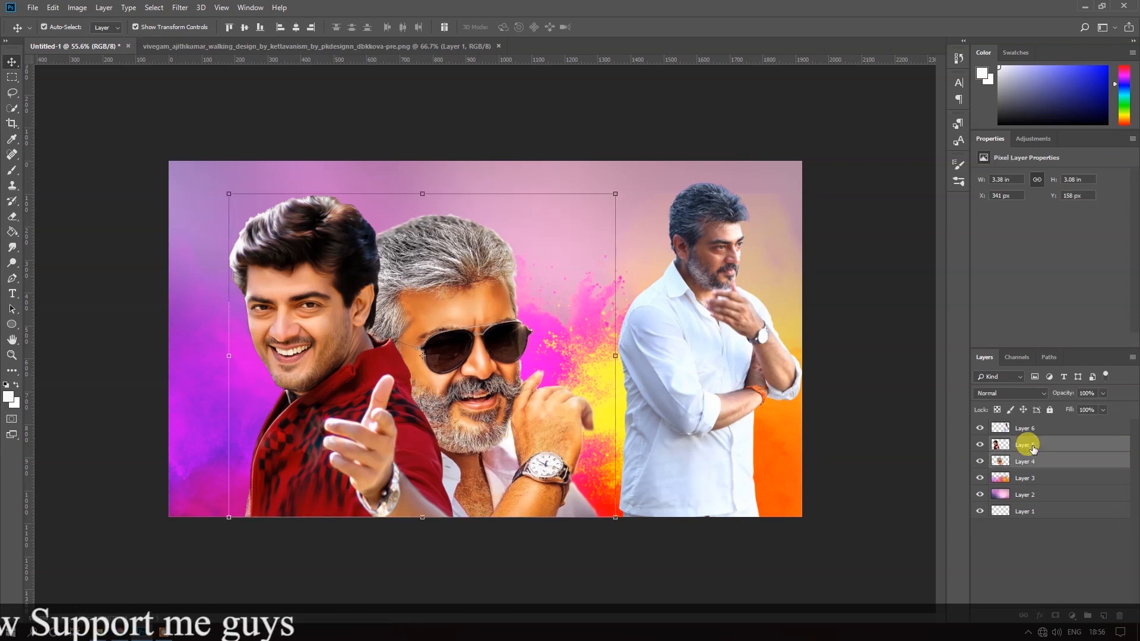
pyautogui.hotkey('shift', 'Right')
pyautogui.hotkey('shift', 'Right')
pyautogui.hotkey('shift', 'Right')
pyautogui.hotkey('shift', 'Right')
pyautogui.hotkey('shift', 'Right')
pyautogui.hotkey('shift', 'Right')
pyautogui.hotkey('shift', 'Right')
pyautogui.hotkey('shift', 'Right')
pyautogui.hotkey('shift', 'Right')
pyautogui.hotkey('shift', 'Right')
pyautogui.hotkey('shift', 'Right')
pyautogui.hotkey('shift', 'Right')
pyautogui.hotkey('shift', 'Right')
pyautogui.hotkey('shift', 'Right')
pyautogui.hotkey('shift', 'Right')
pyautogui.hotkey('shift', 'Right')
pyautogui.hotkey('shift', 'Right')
pyautogui.hotkey('shift', 'Right')
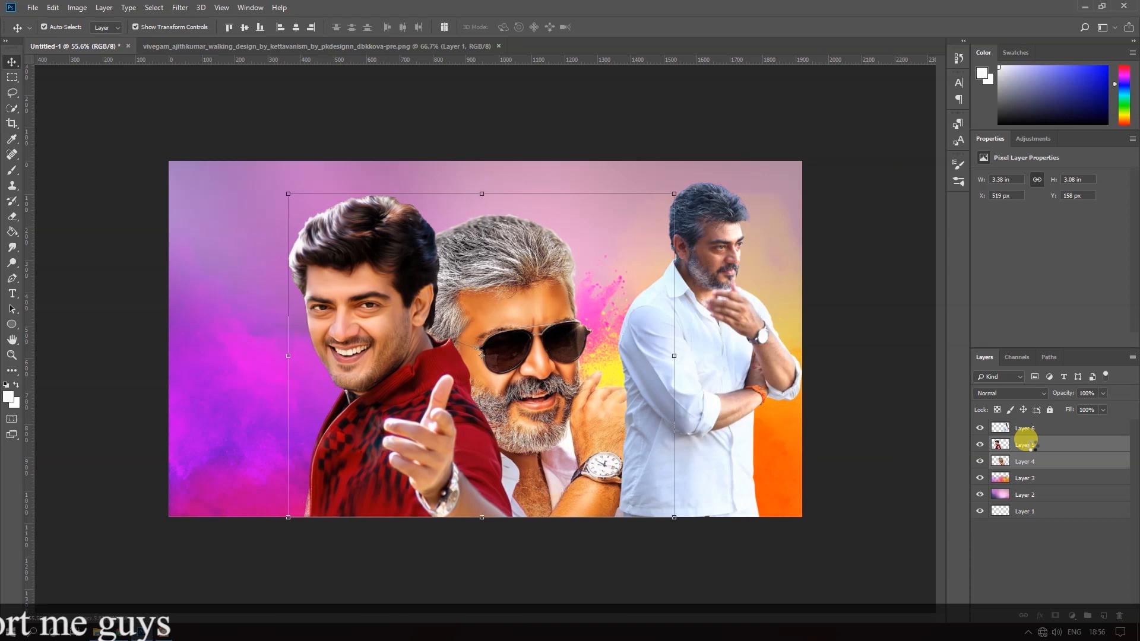
pyautogui.hotkey('shift', 'Right')
pyautogui.hotkey('shift', 'Right')
# Step: Replace the white-shirted man with the camouflage figure from the vivegam image, scaled to about 105% along the canvas's right side
pyautogui.click(678, 424)
pyautogui.press('Delete')
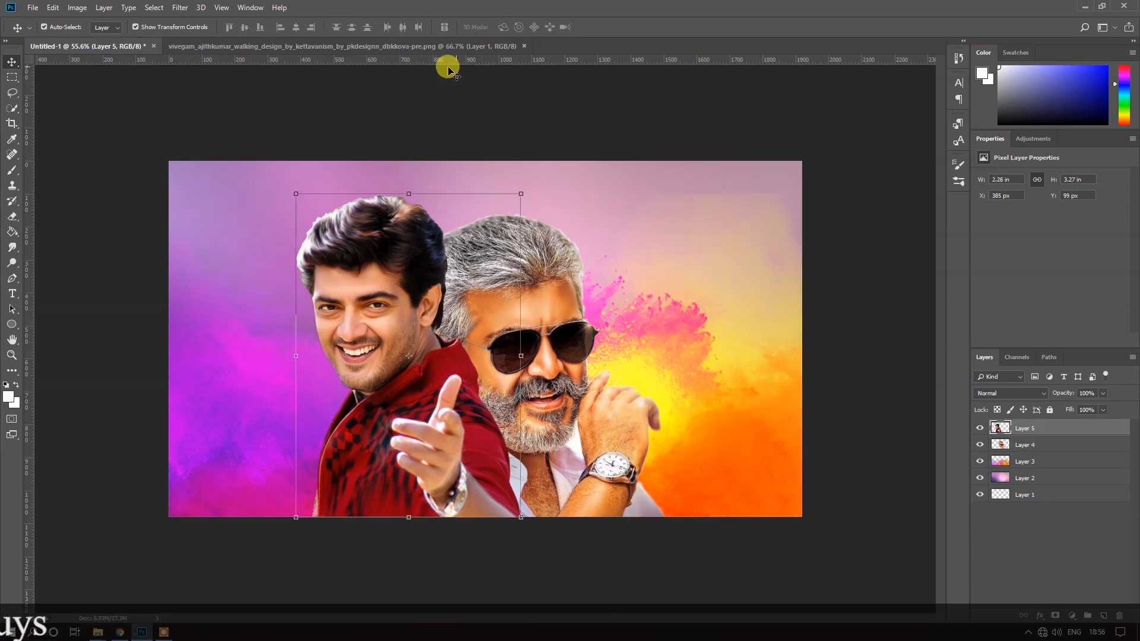
pyautogui.click(450, 46)
pyautogui.moveTo(507, 323); pyautogui.dragTo(719, 327)
pyautogui.hotkey('ctrl', 't')
pyautogui.moveTo(821, 519); pyautogui.dragTo(829, 533)
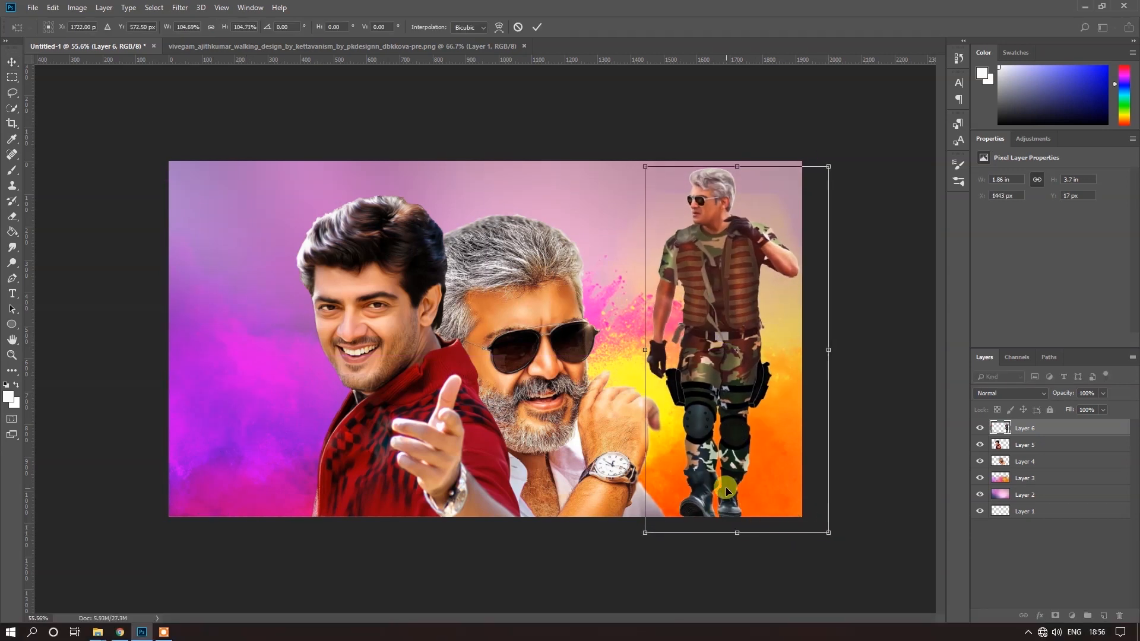
pyautogui.moveTo(728, 491); pyautogui.dragTo(728, 486)
pyautogui.click(537, 26)
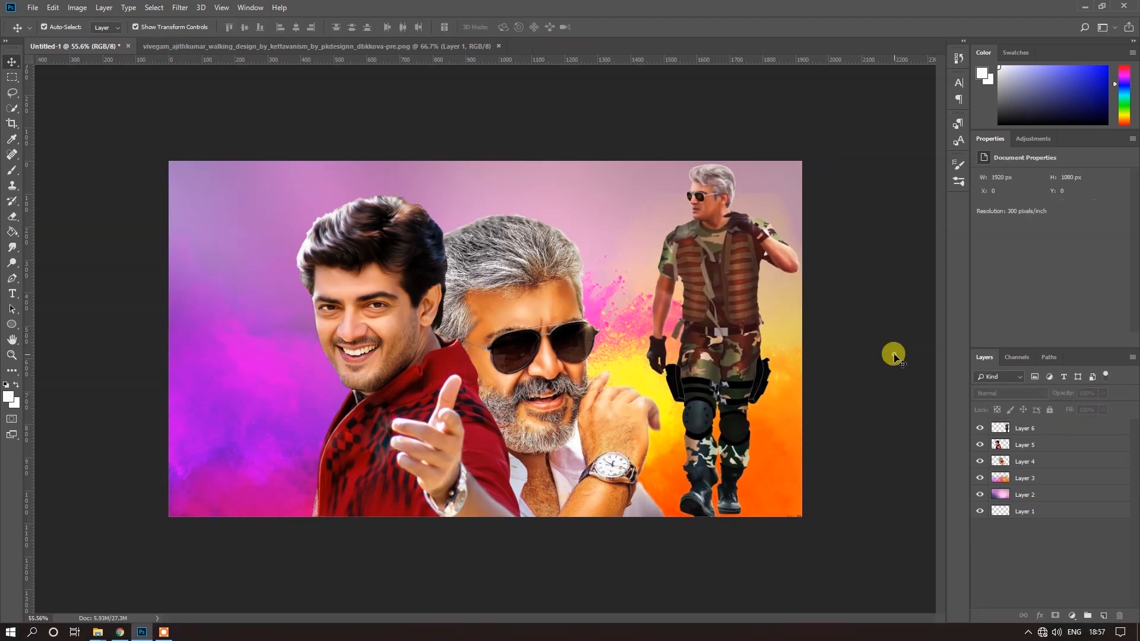
pyautogui.moveTo(709, 365); pyautogui.dragTo(710, 360)
pyautogui.click(861, 463)
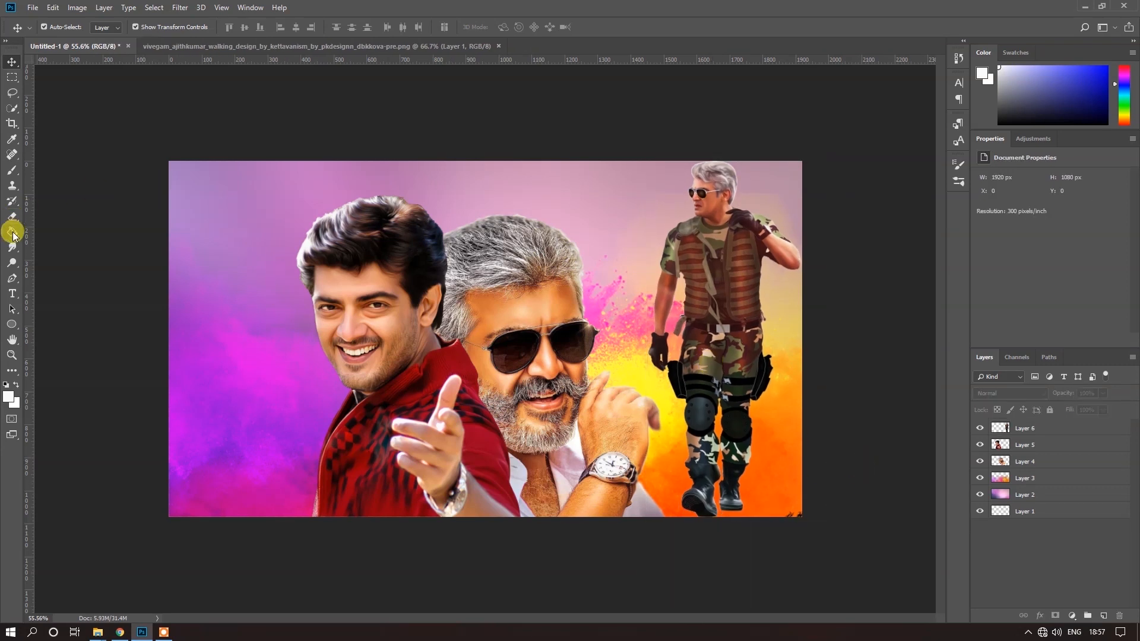
# Step: Try to remove the dark marks in the canvas's lower-right corner on Layer 6 with the Spot Healing Brush and Healing Brush
pyautogui.click(1041, 429)
pyautogui.click(805, 515)
pyautogui.click(555, 235)
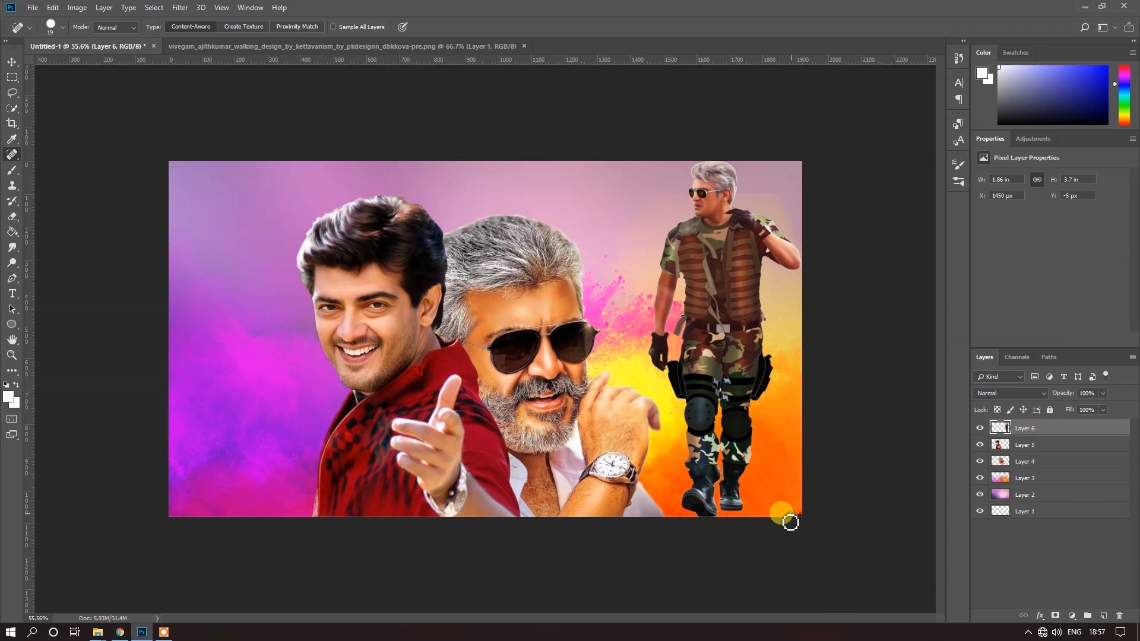
pyautogui.moveTo(806, 523); pyautogui.dragTo(794, 542)
pyautogui.click(558, 236)
pyautogui.click(783, 468)
pyautogui.click(553, 245)
pyautogui.rightClick(12, 155)
pyautogui.click(59, 165)
pyautogui.click(796, 511)
pyautogui.press('Return')
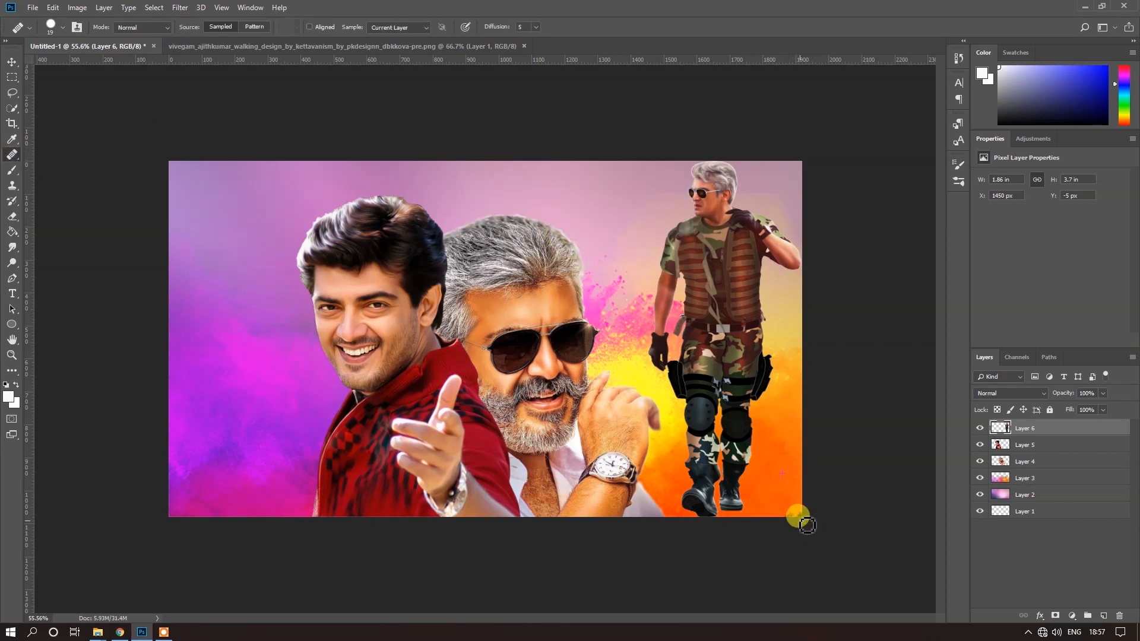
# Step: Delete the camouflage figure's layer from the composite
pyautogui.click(11, 61)
pyautogui.moveTo(704, 387); pyautogui.dragTo(657, 348)
pyautogui.press('Delete')
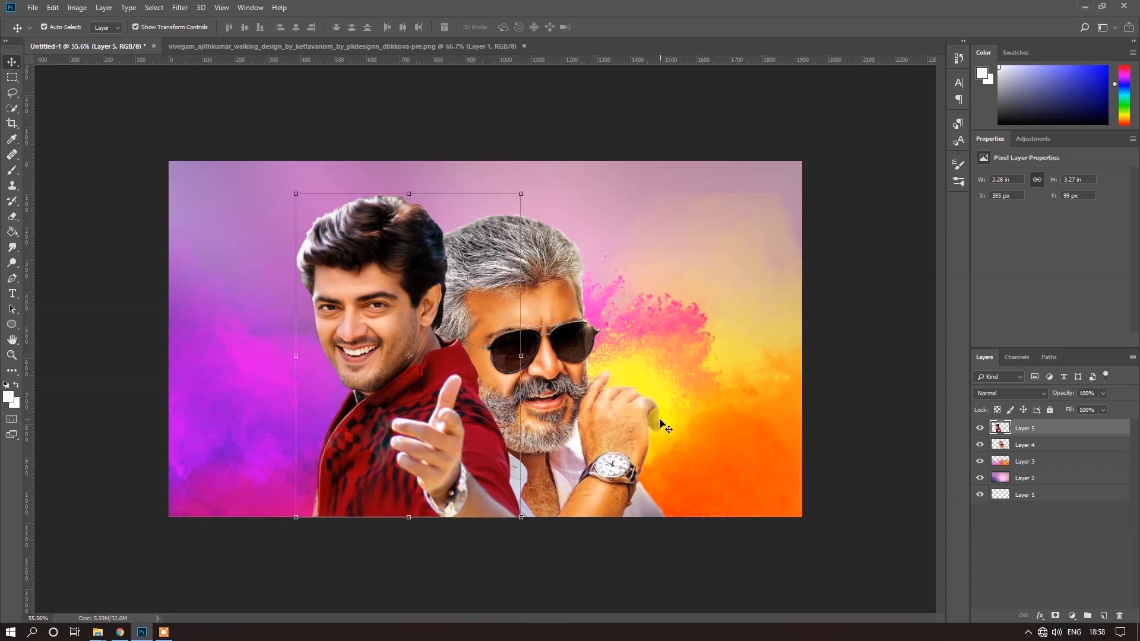
# Step: Erase the dark marks near the lower-right corner of the vivegam source image and return to the composite
pyautogui.hotkey('ctrl', 'Tab')
pyautogui.click(12, 216)
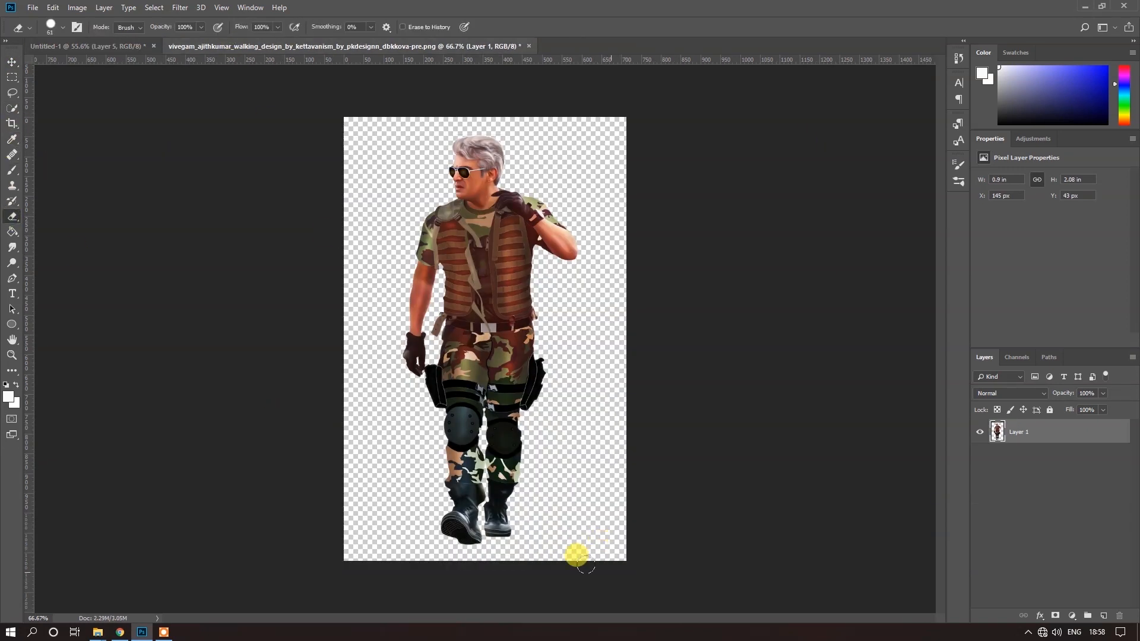
pyautogui.click(70, 50)
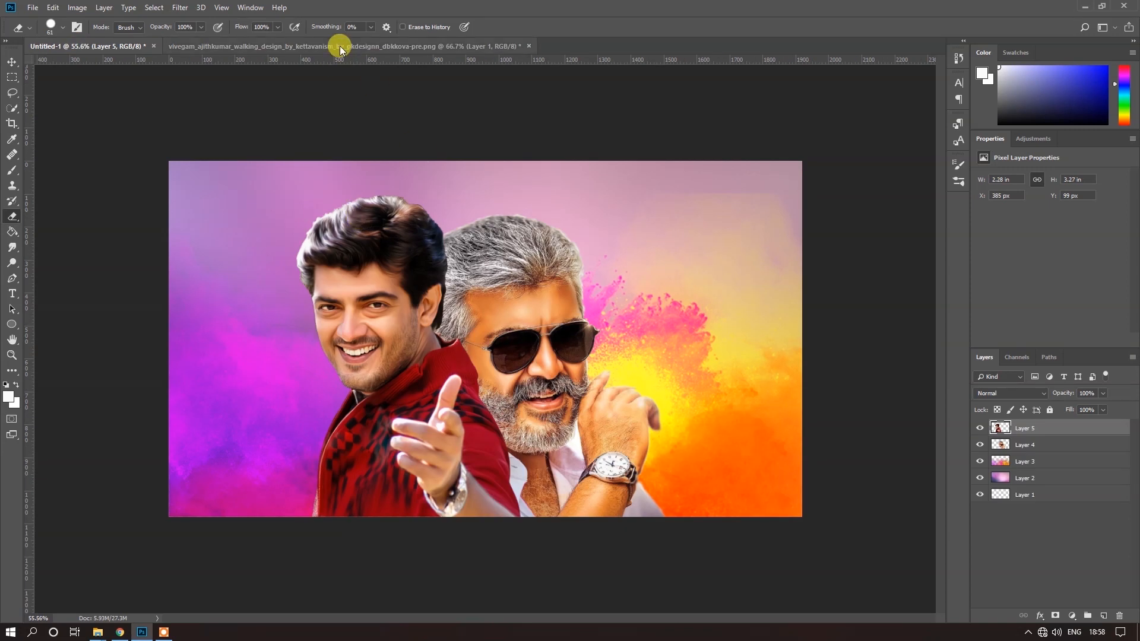
# Step: Place the camouflage figure back on the right side of the composite and deselect its layer
pyautogui.hotkey('ctrl', 'z')
pyautogui.click(10, 61)
pyautogui.moveTo(640, 335); pyautogui.dragTo(725, 411)
pyautogui.click(867, 466)
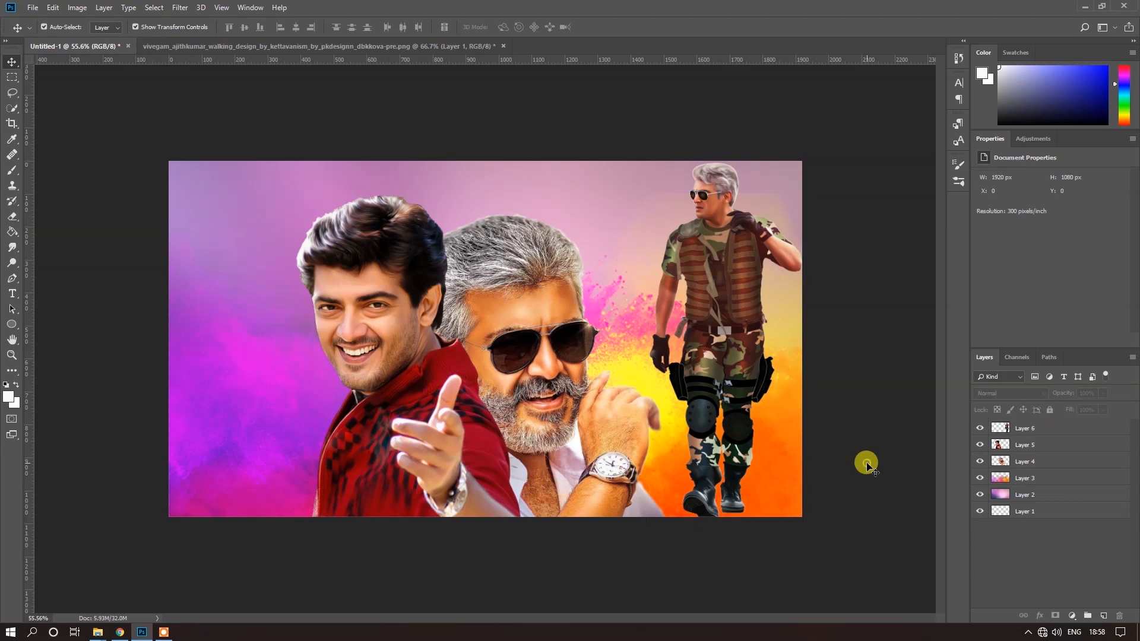
# Step: Shift the two large portrait layers, Layer 5 and Layer 4, 100 px right and 20 px down, and deselect them
pyautogui.click(1048, 445)
pyautogui.keyDown('shift'); pyautogui.click(1053, 458); pyautogui.keyUp('shift')
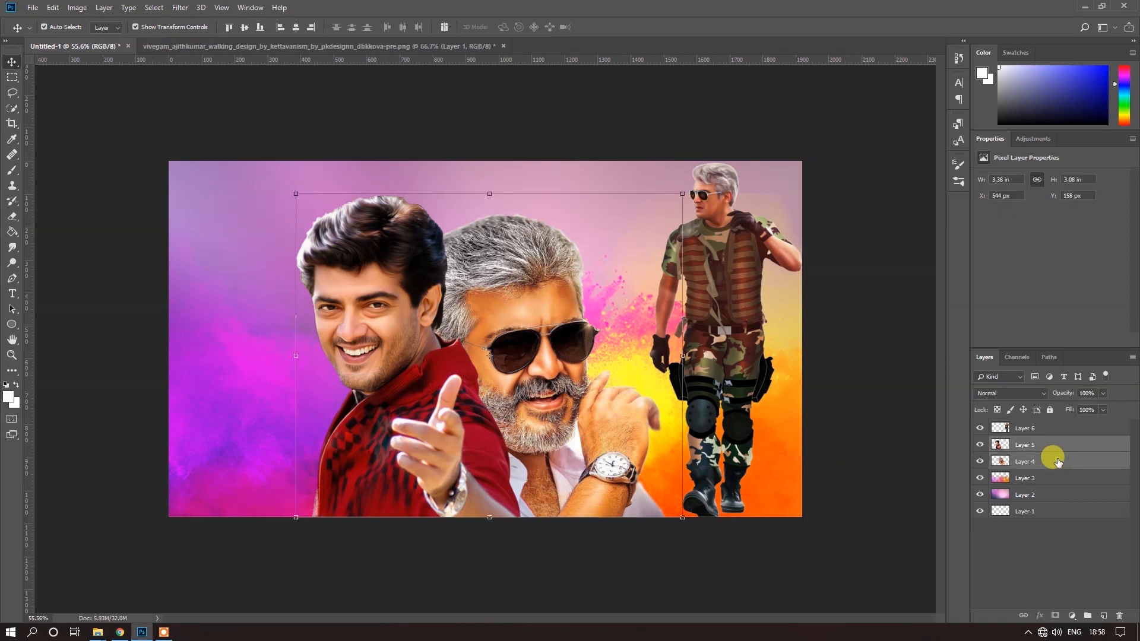
pyautogui.hotkey('shift', 'Right')
pyautogui.hotkey('shift', 'Right')
pyautogui.hotkey('shift', 'Right')
pyautogui.hotkey('shift', 'Right')
pyautogui.press('Right')
pyautogui.press('Right')
pyautogui.press('Right')
pyautogui.press('Right')
pyautogui.press('Right')
pyautogui.press('Right')
pyautogui.press('Right')
pyautogui.press('Right')
pyautogui.press('Right')
pyautogui.press('Right')
pyautogui.press('Right')
pyautogui.press('Right')
pyautogui.press('Right')
pyautogui.press('Right')
pyautogui.press('Right')
pyautogui.press('Right')
pyautogui.press('Right')
pyautogui.press('Right')
pyautogui.press('Right')
pyautogui.press('Right')
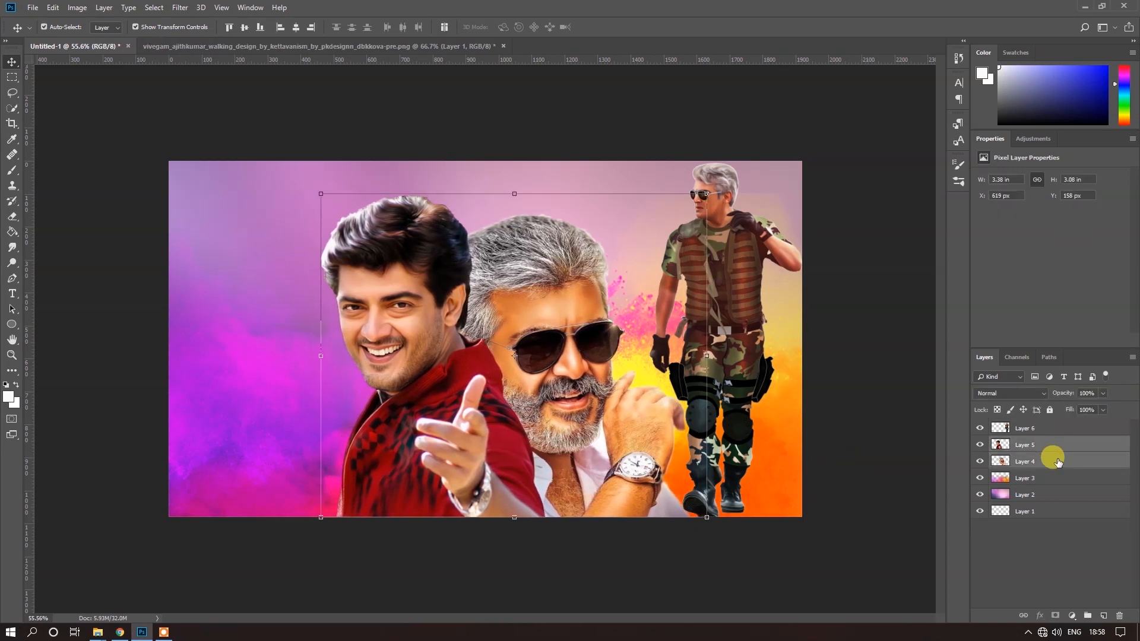
pyautogui.press('Right')
pyautogui.press('Right')
pyautogui.press('Right')
pyautogui.press('Right')
pyautogui.press('Right')
pyautogui.press('Right')
pyautogui.press('Right')
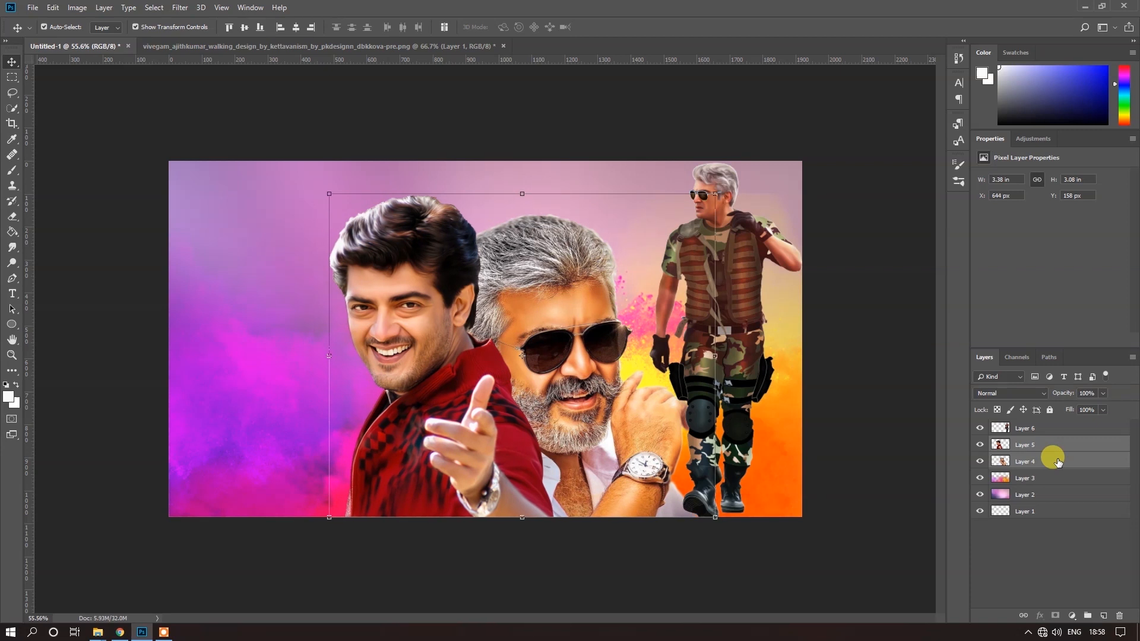
pyautogui.hotkey('shift', 'Down')
pyautogui.hotkey('shift', 'Down')
pyautogui.click(883, 418)
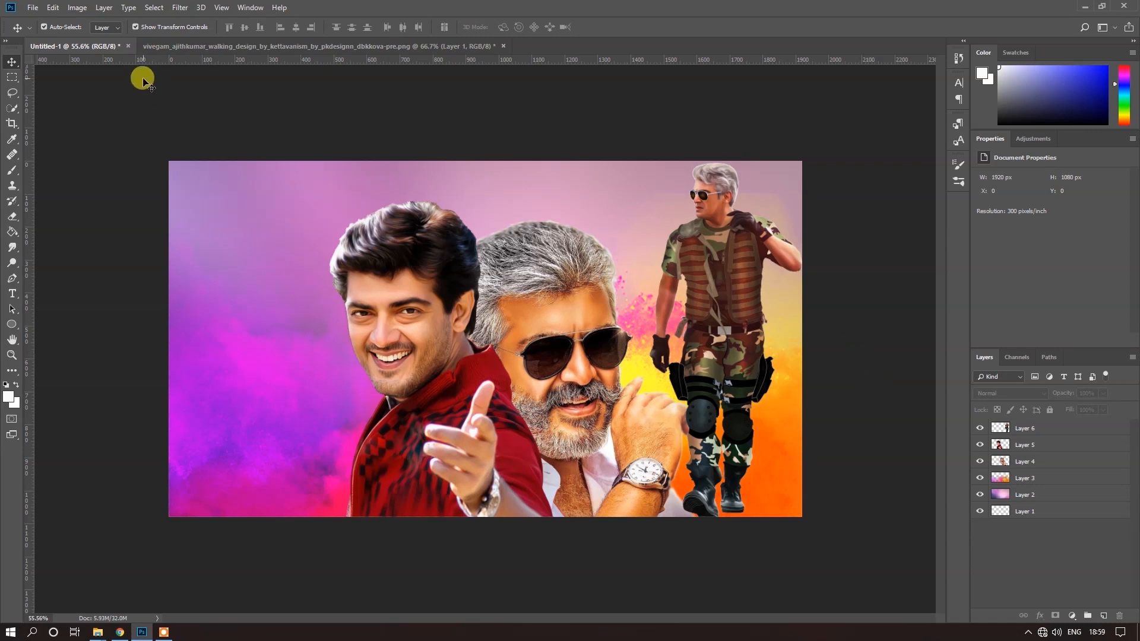
pyautogui.click(12, 293)
pyautogui.click(214, 266)
pyautogui.click(145, 26)
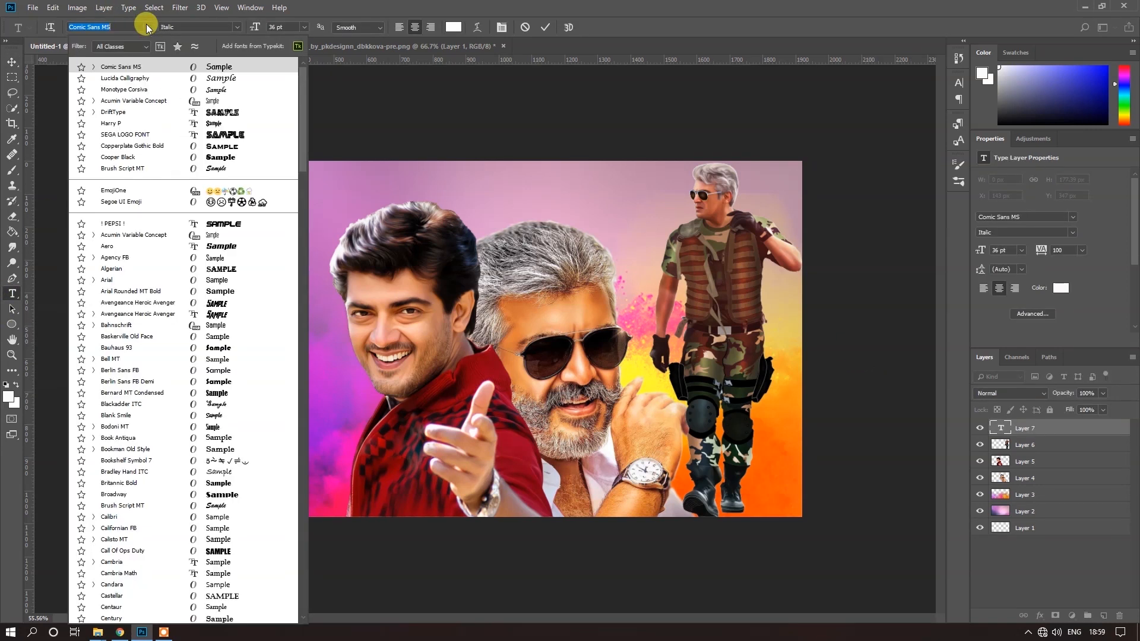
pyautogui.moveTo(304, 159); pyautogui.dragTo(331, 84)
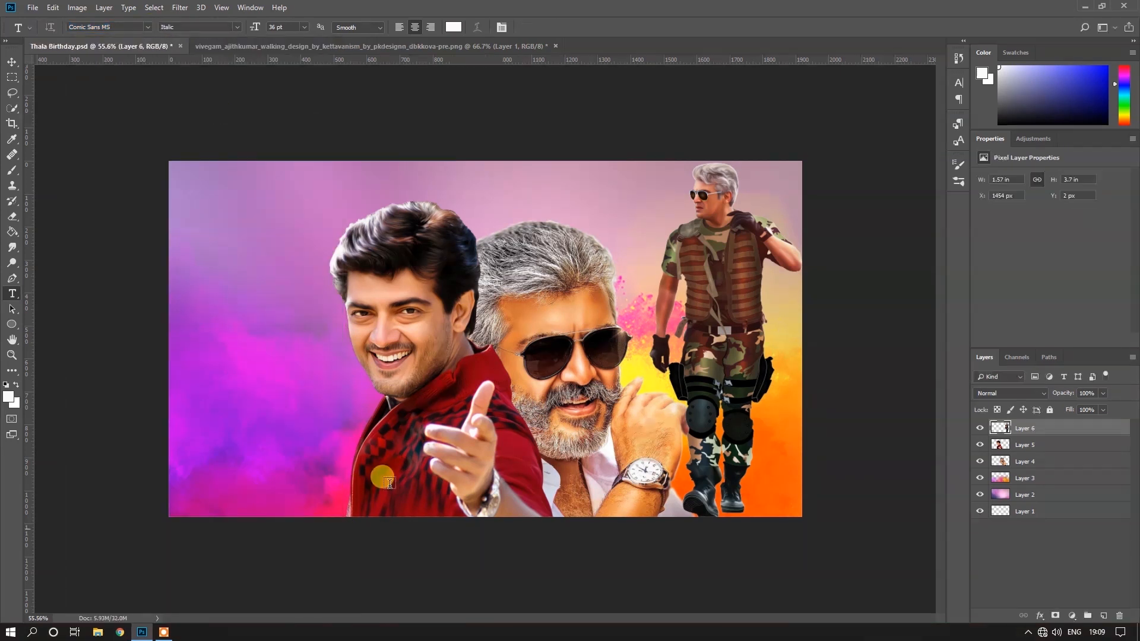
# Step: Rearrange the cutouts farther right, with the camouflage figure at the canvas edge and the red-shirt portrait overlapping the grey-haired one, and deselect them
pyautogui.click(12, 62)
pyautogui.click(428, 439)
pyautogui.moveTo(432, 439); pyautogui.dragTo(269, 432)
pyautogui.moveTo(733, 443); pyautogui.dragTo(761, 444)
pyautogui.moveTo(551, 459); pyautogui.dragTo(601, 460)
pyautogui.keyDown('ctrl'); pyautogui.click(537, 525); pyautogui.keyUp('ctrl')
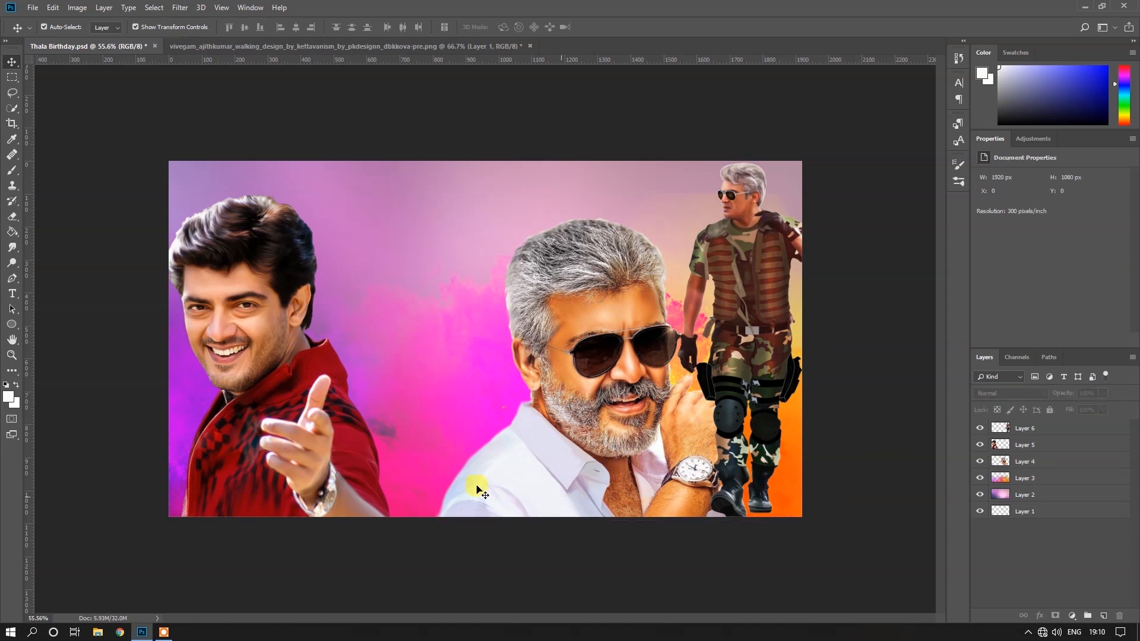
pyautogui.moveTo(523, 486); pyautogui.dragTo(513, 486)
pyautogui.moveTo(339, 488); pyautogui.dragTo(545, 490)
pyautogui.click(834, 448)
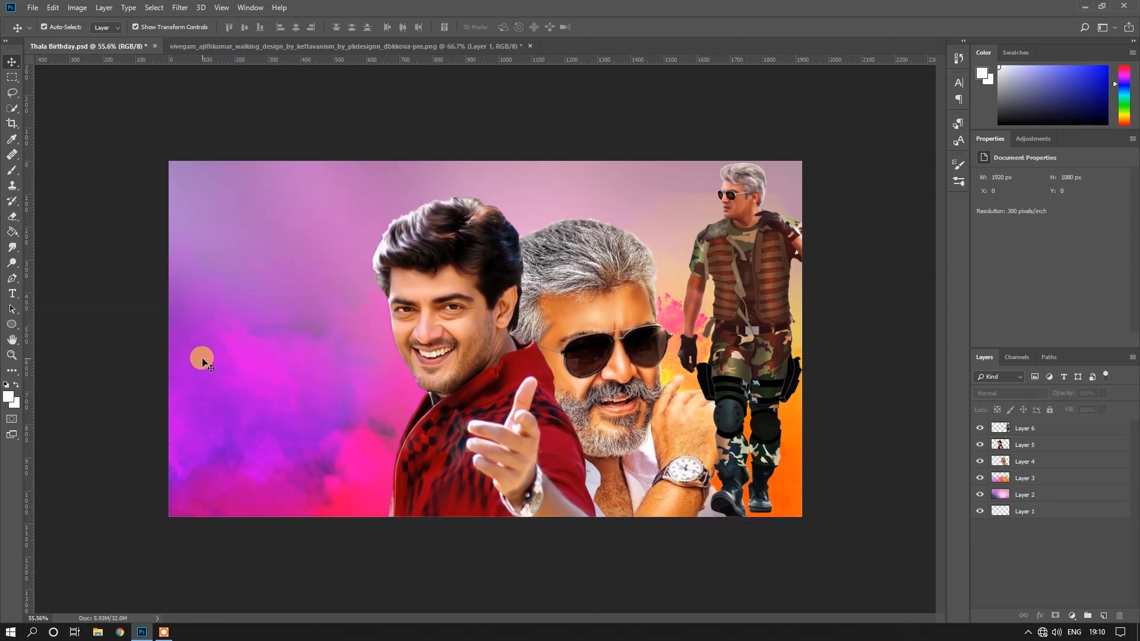
# Step: Add the text "தல" on the purple area beside the red-shirt portrait in the senthamil font
pyautogui.click(11, 297)
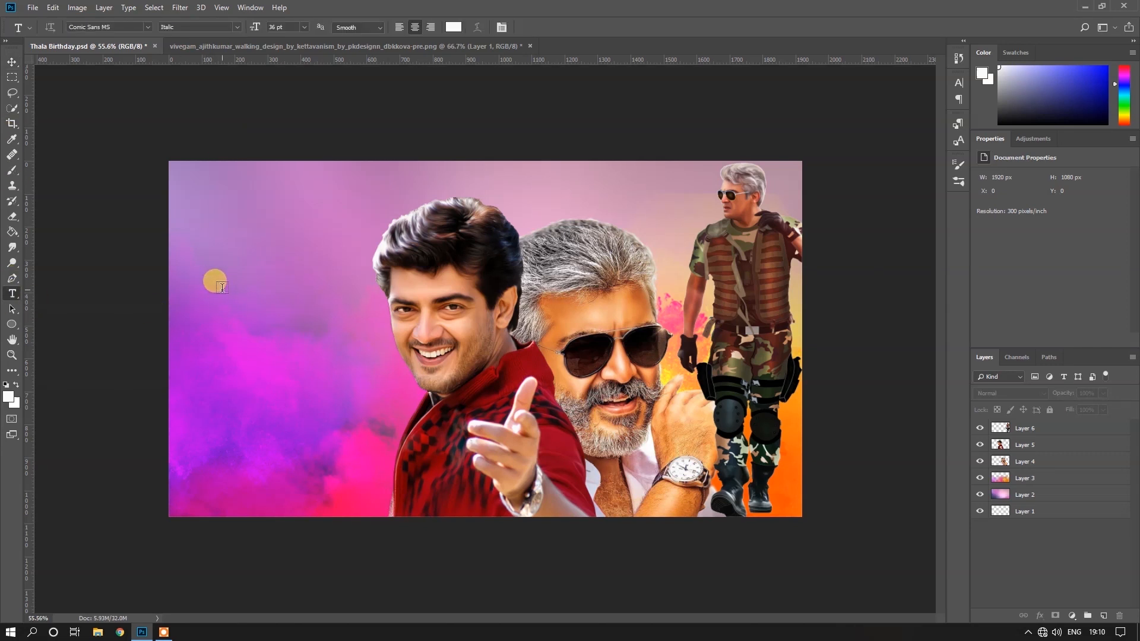
pyautogui.click(222, 287)
pyautogui.write('sentha')
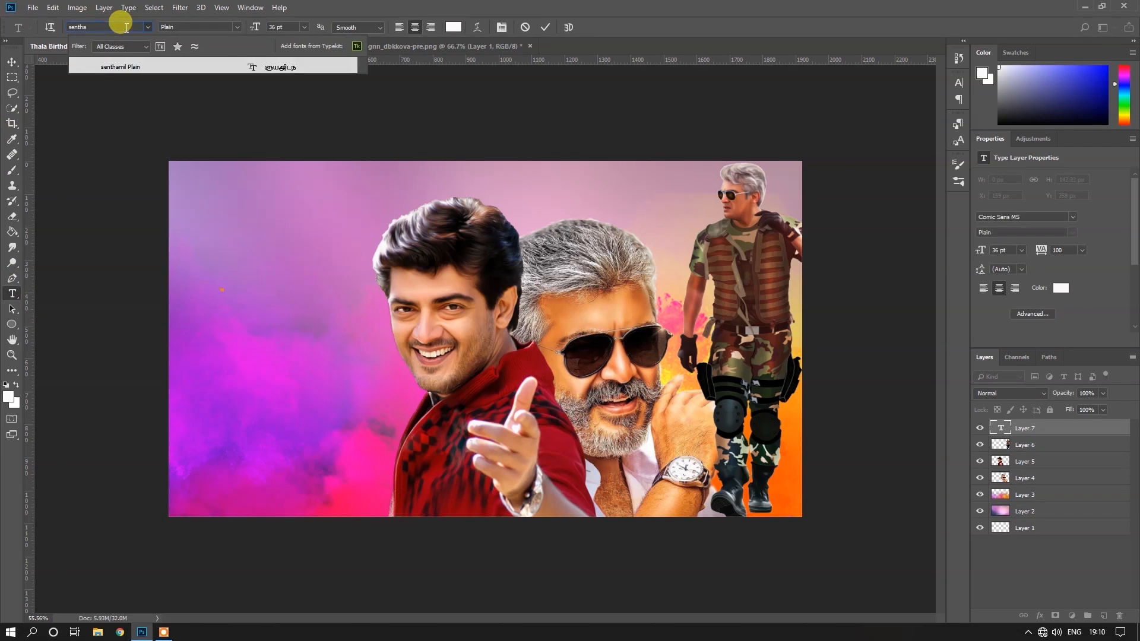
pyautogui.press('Return')
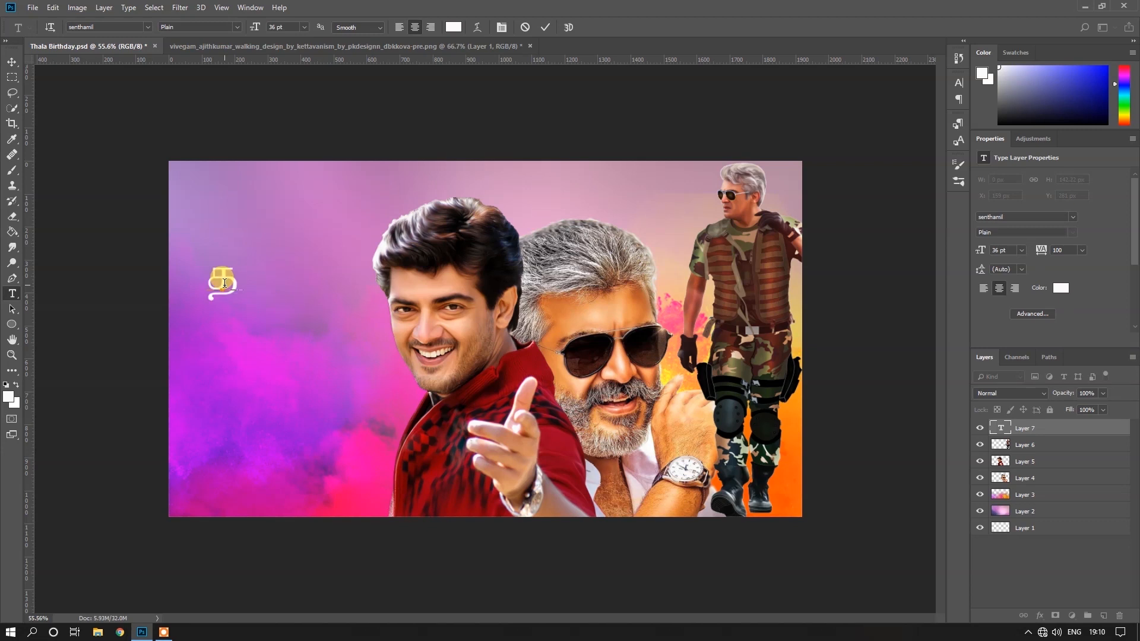
pyautogui.click(545, 27)
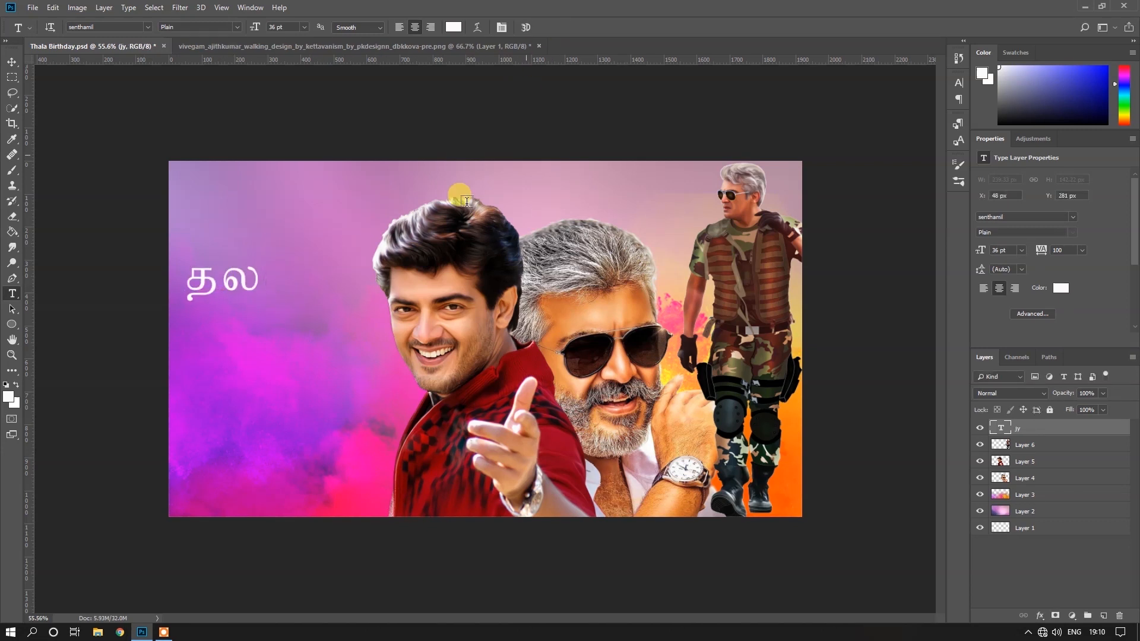
# Step: Move the "தல" text slightly right and duplicate it twice, with one copy above and one below
pyautogui.press('v')
pyautogui.moveTo(244, 285); pyautogui.dragTo(270, 287)
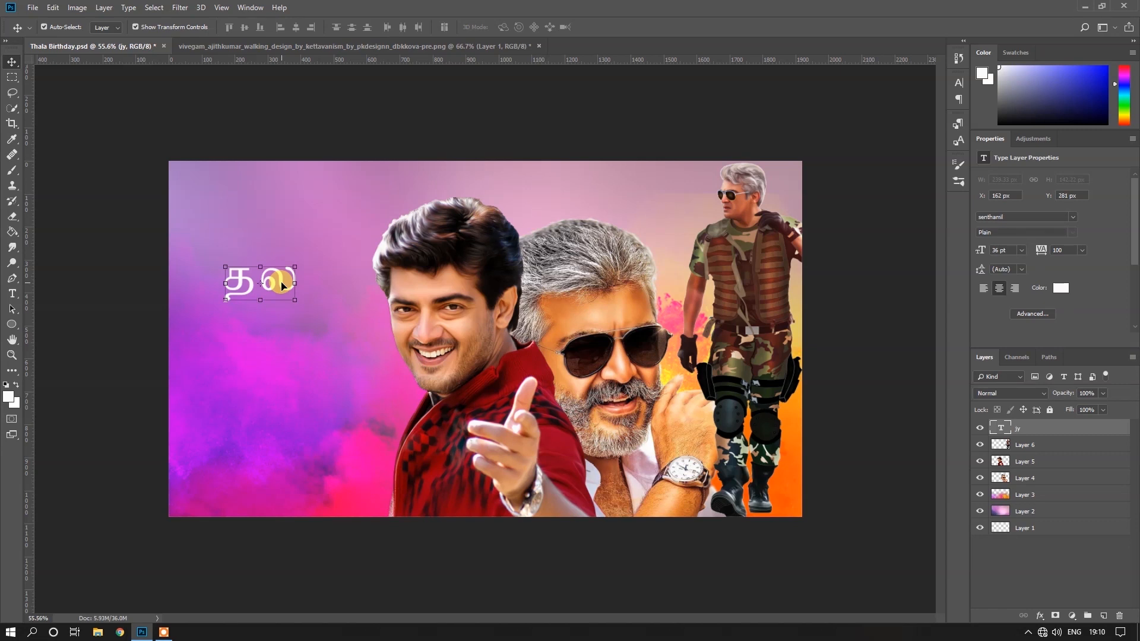
pyautogui.moveTo(279, 245); pyautogui.dragTo(279, 245)
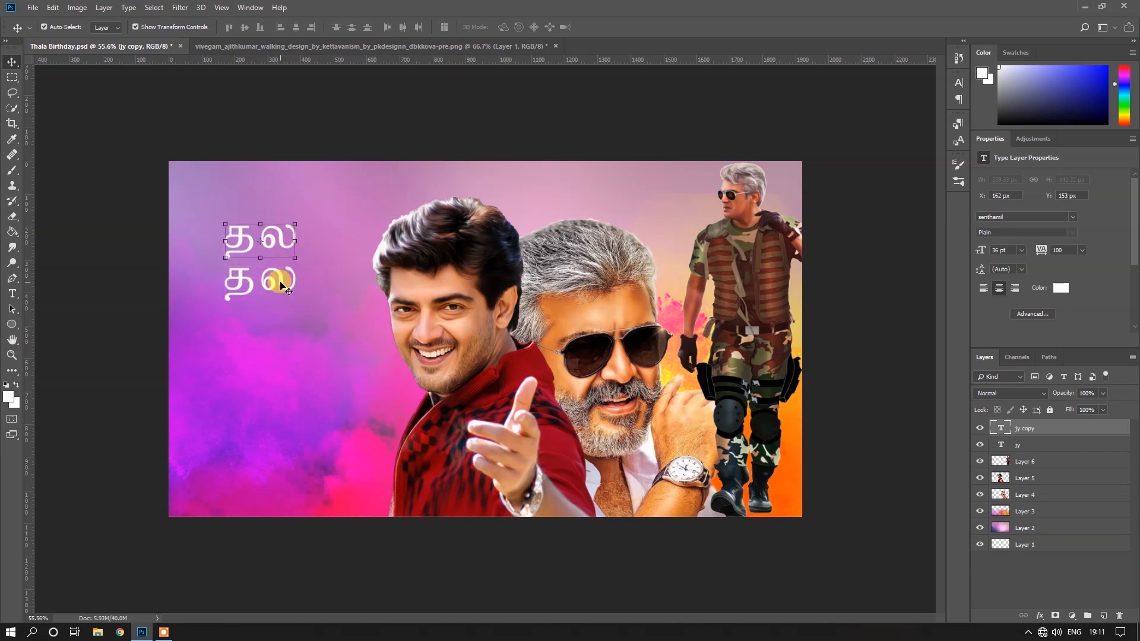
pyautogui.moveTo(279, 285); pyautogui.dragTo(277, 291)
pyautogui.click(11, 295)
pyautogui.moveTo(224, 237); pyautogui.dragTo(322, 255)
pyautogui.write('மே1ல்')
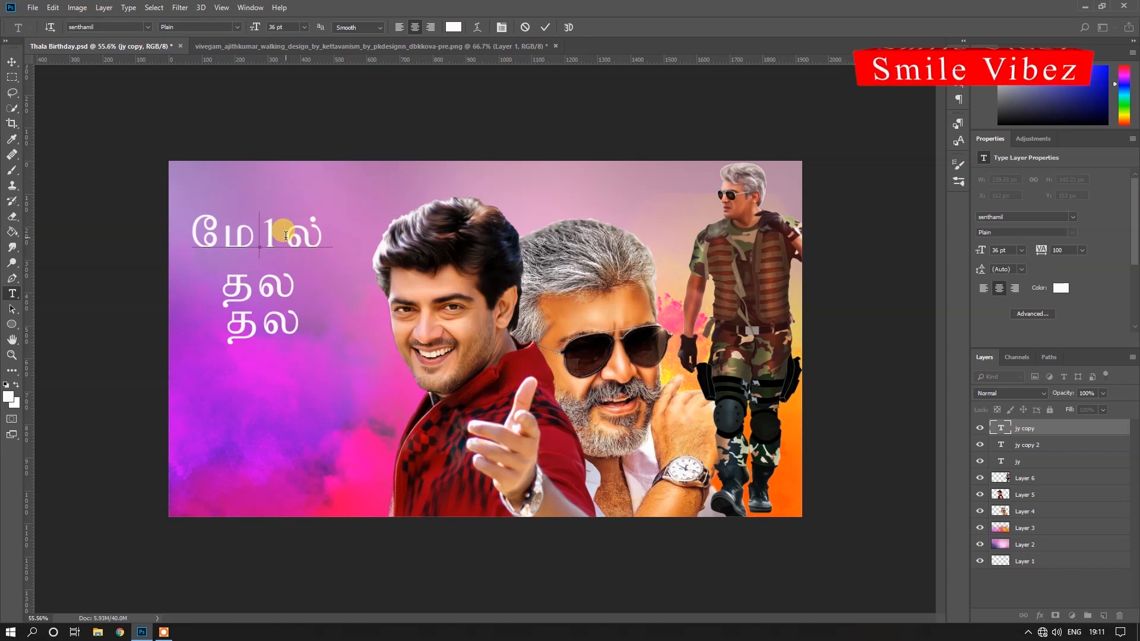
pyautogui.moveTo(194, 233); pyautogui.dragTo(328, 236)
pyautogui.click(304, 27)
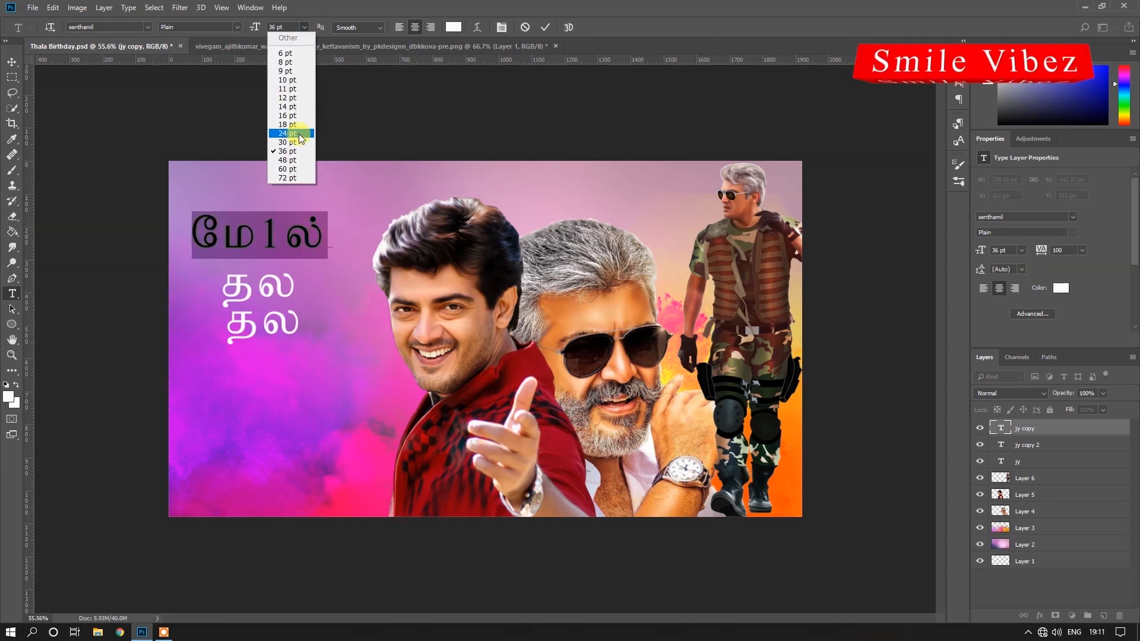
pyautogui.click(300, 126)
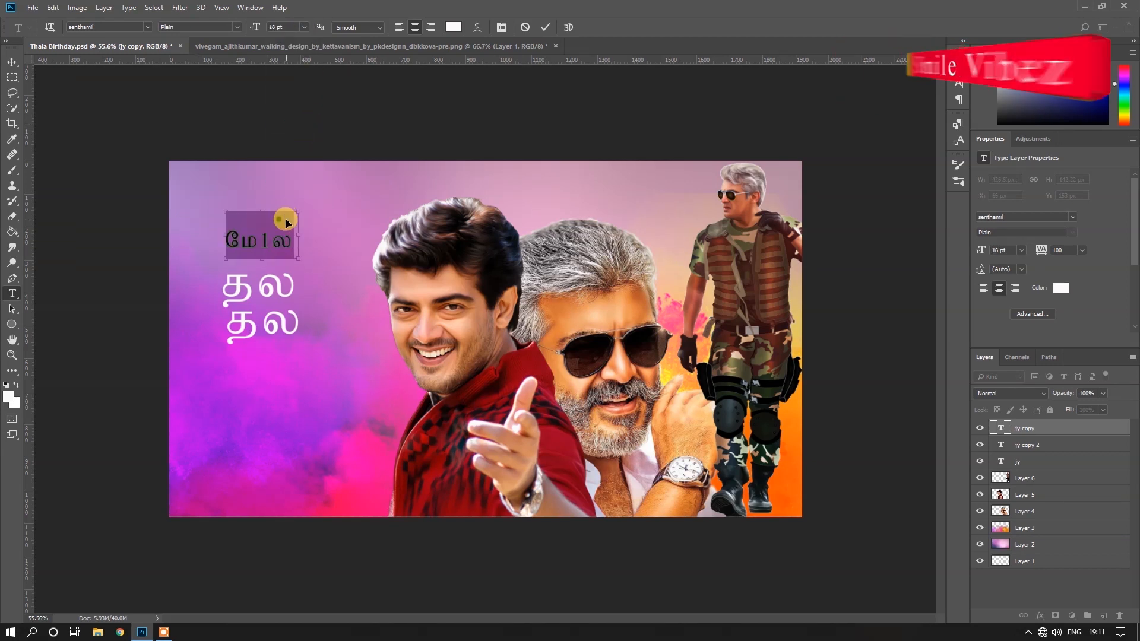
pyautogui.press('Escape')
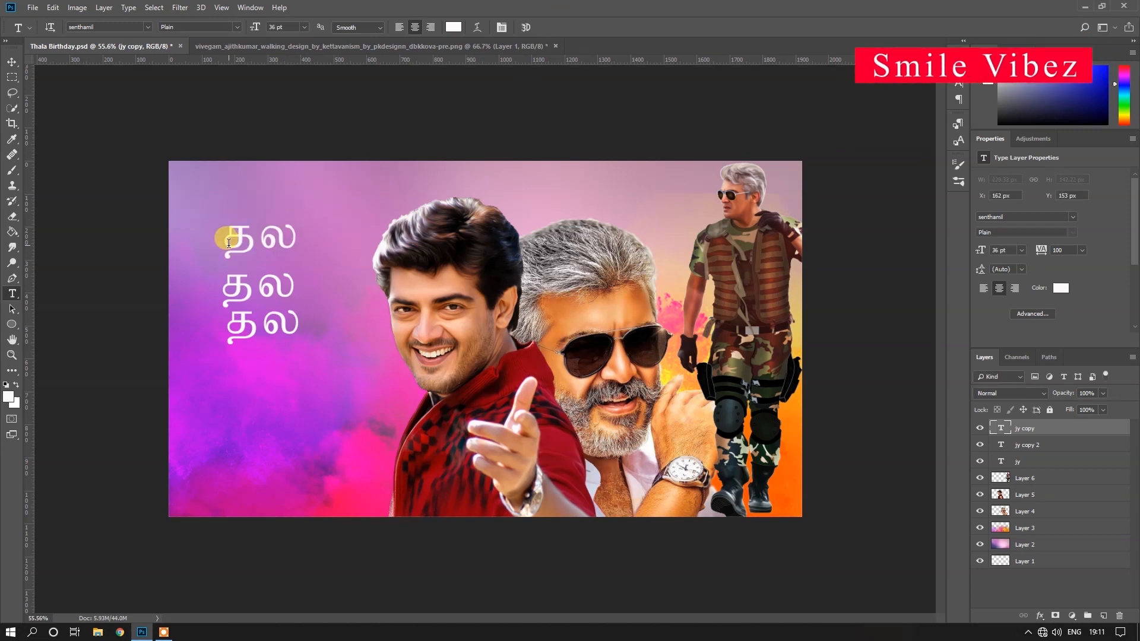
# Step: Replace the uppermost "தல" text with the two-line heading "மே1ல் பிறந்தநாள் கானும்" at 18 pt
pyautogui.moveTo(229, 243); pyautogui.dragTo(325, 239)
pyautogui.write('மே1ல்')
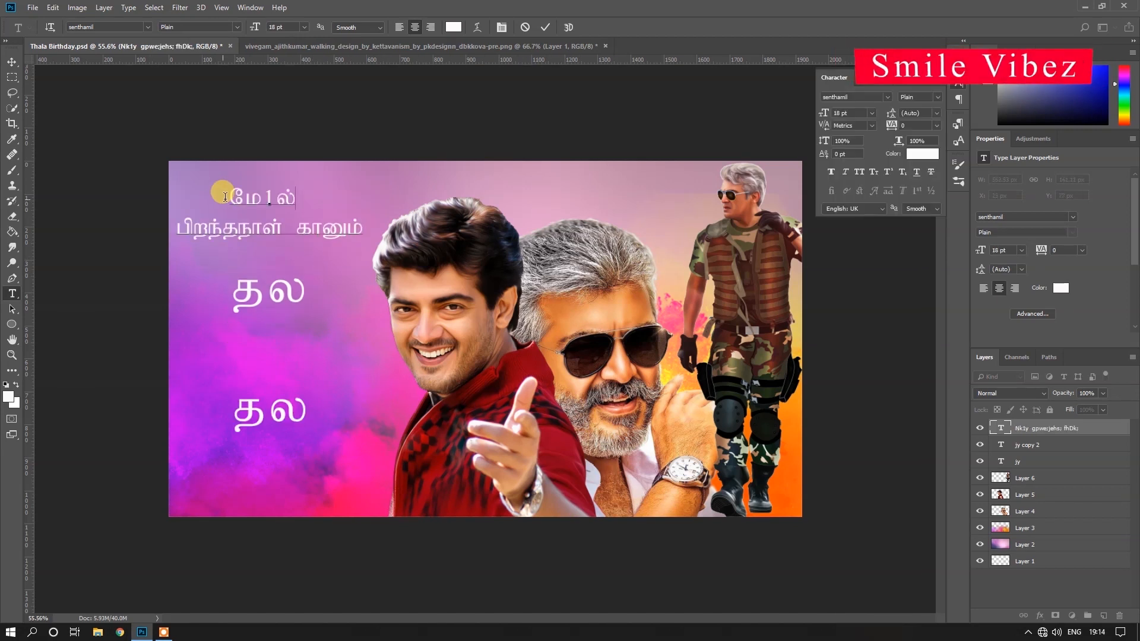
pyautogui.hotkey('ctrl', 'a')
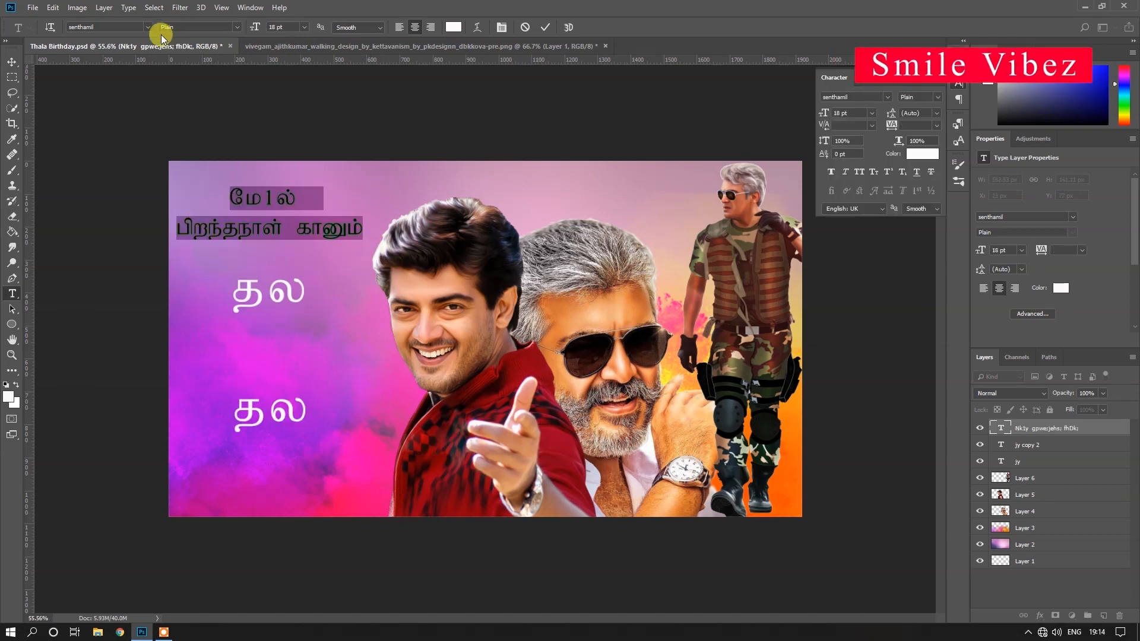
pyautogui.click(148, 26)
pyautogui.moveTo(368, 98); pyautogui.dragTo(367, 221)
pyautogui.click(512, 63)
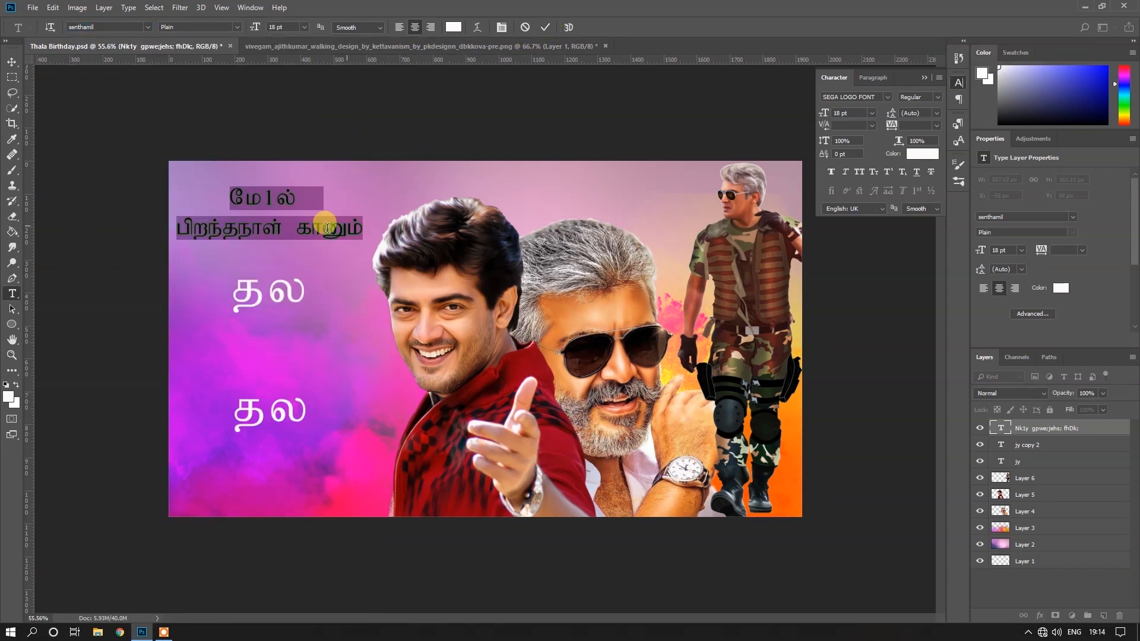
# Step: Move the two-line heading above the grey-haired portrait and set its font to NC Amutha
pyautogui.click(15, 62)
pyautogui.moveTo(257, 199); pyautogui.dragTo(587, 141)
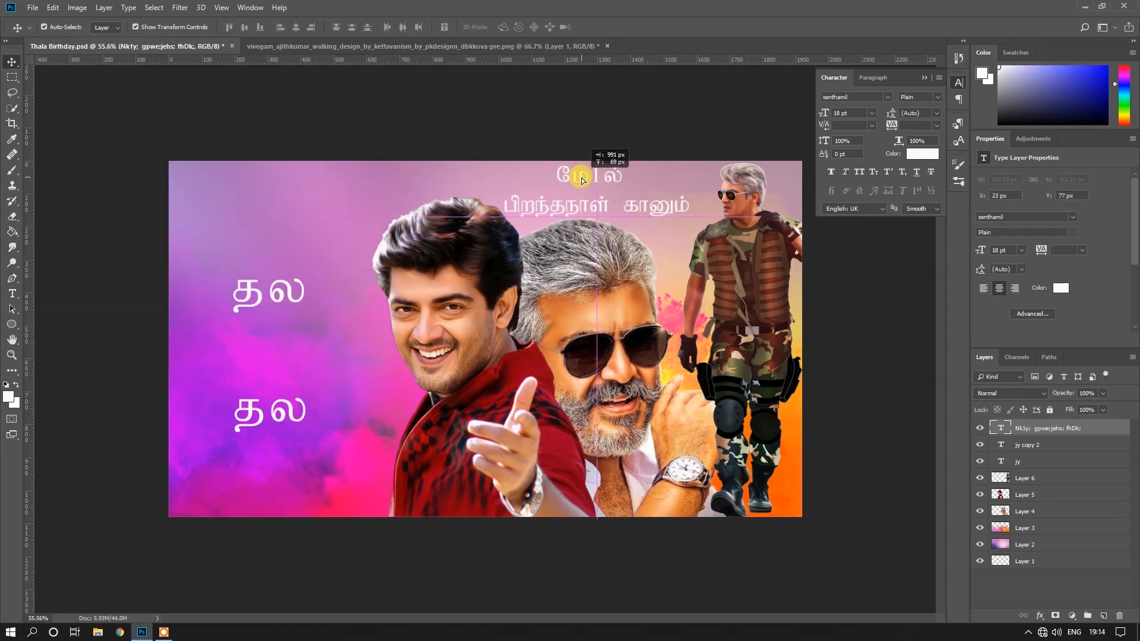
pyautogui.click(11, 293)
pyautogui.click(580, 176)
pyautogui.hotkey('ctrl', 'a')
pyautogui.click(148, 26)
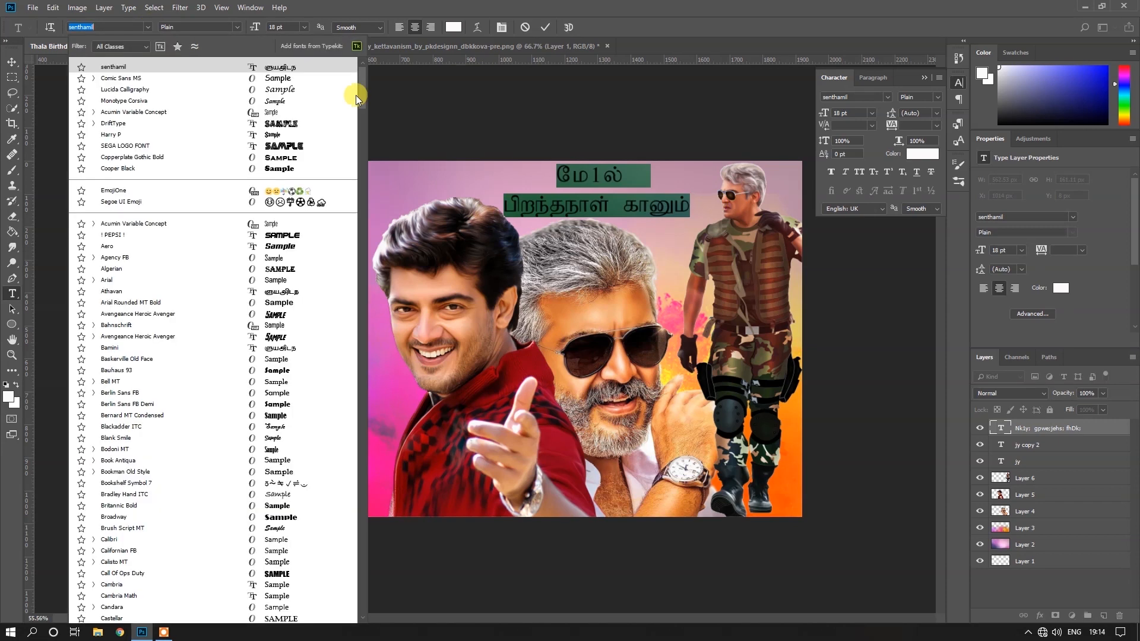
pyautogui.scroll(-10, 360, 135)
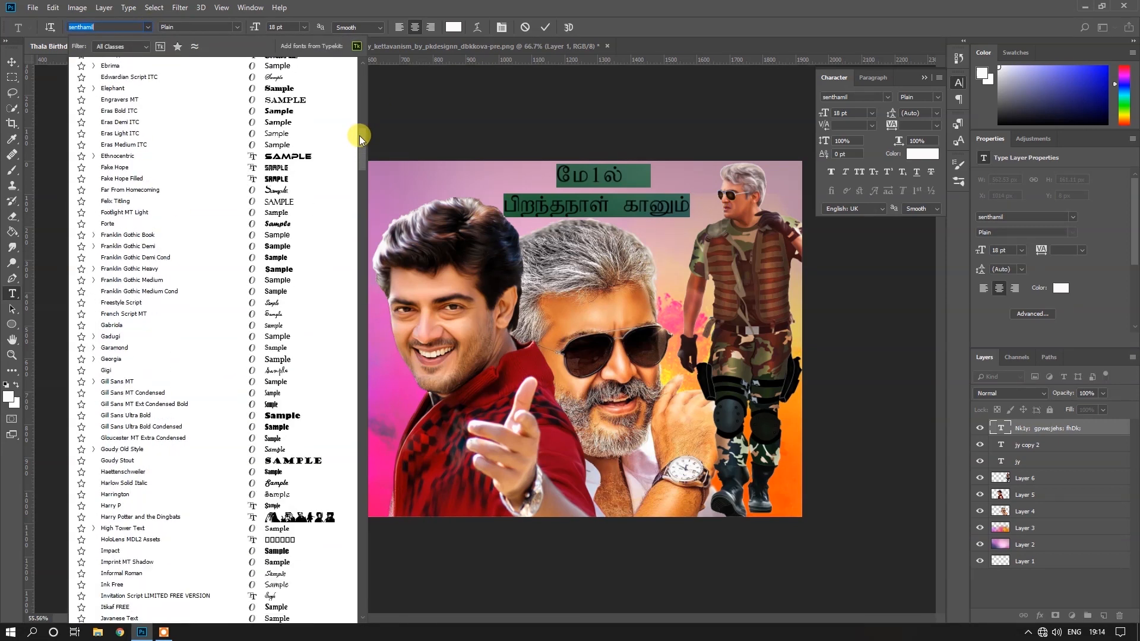
pyautogui.scroll(-15, 359, 135)
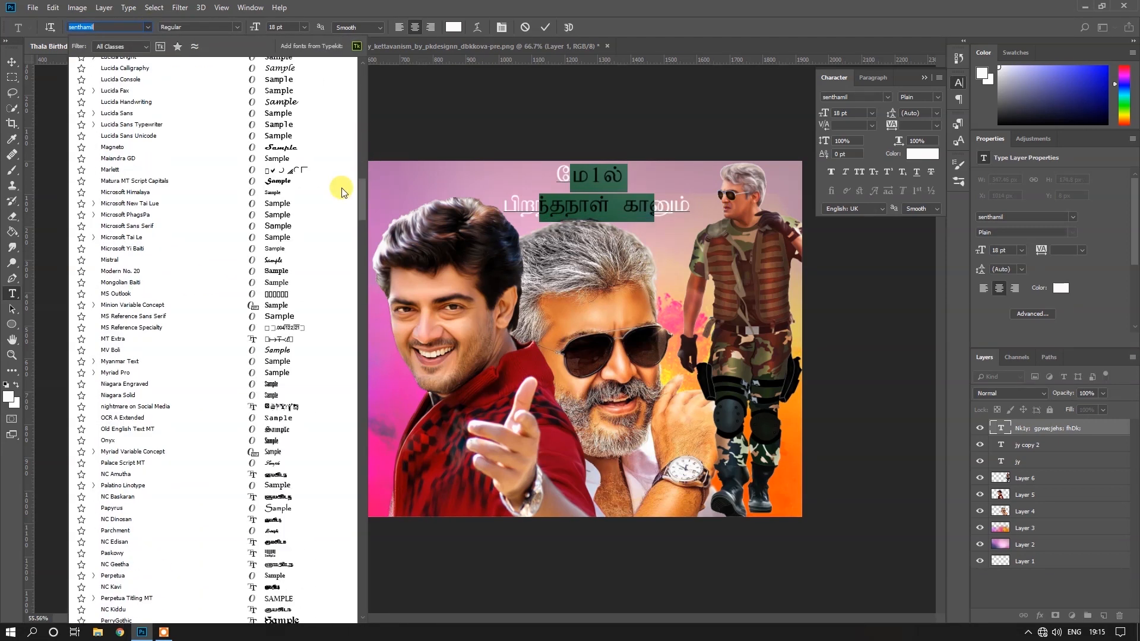
pyautogui.scroll(-6, 361, 204)
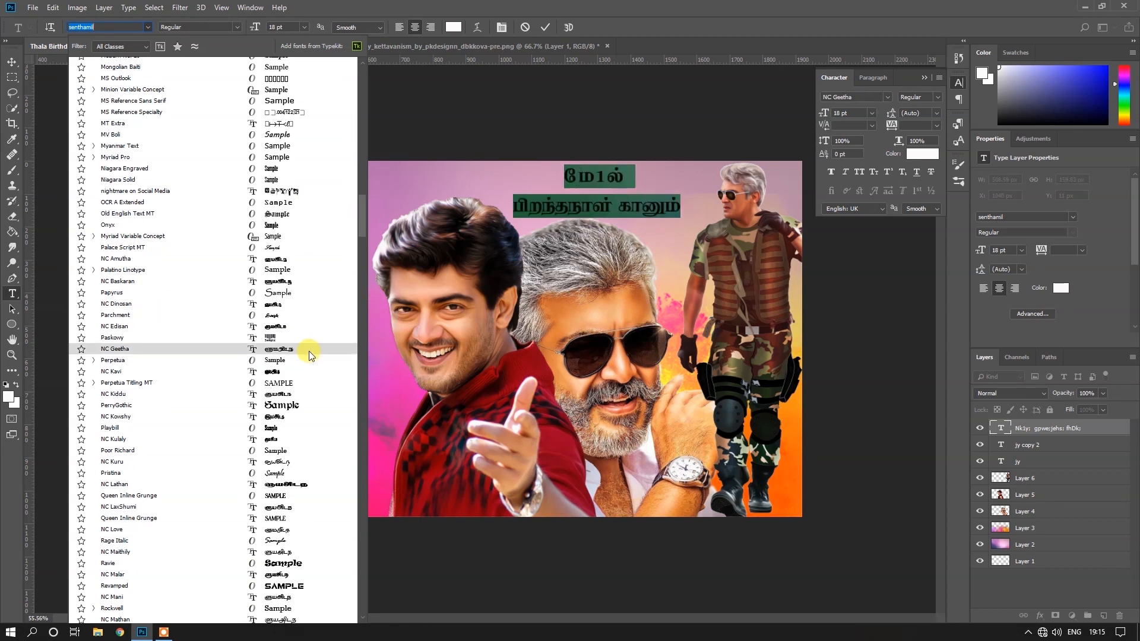
pyautogui.click(294, 260)
# Step: Set the heading's size to 24 pt and move it back to the canvas's upper-left area
pyautogui.click(303, 27)
pyautogui.click(301, 134)
pyautogui.click(12, 62)
pyautogui.moveTo(568, 222); pyautogui.dragTo(242, 235)
# Step: Insert a space before the 1 in the heading and set the whole text in NC Papa at 20 pt
pyautogui.click(12, 294)
pyautogui.click(290, 189)
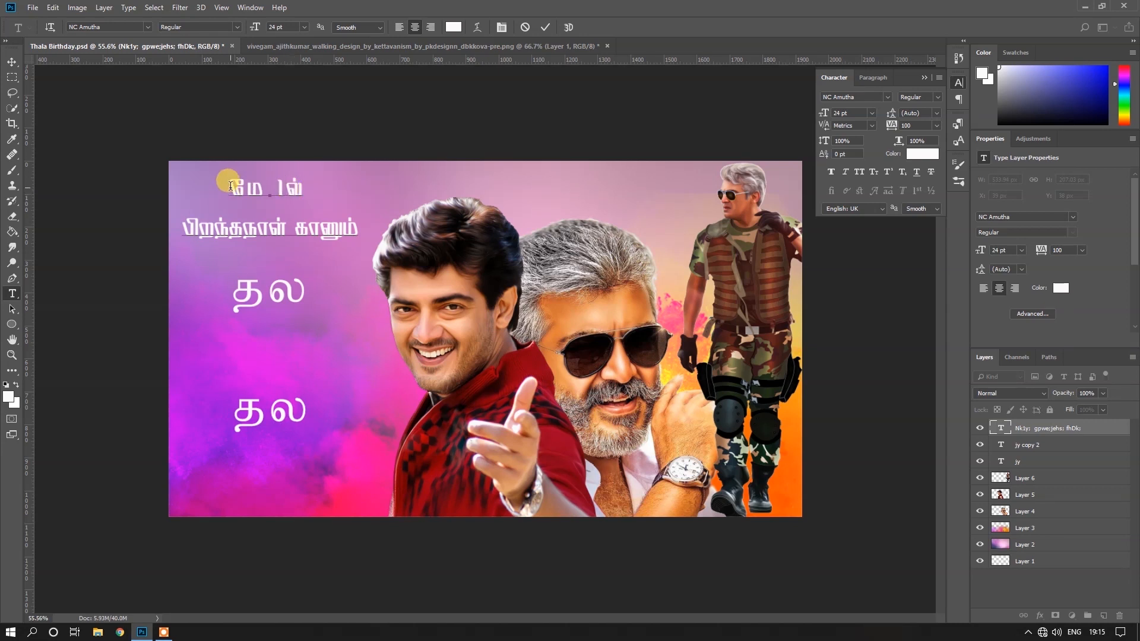
pyautogui.hotkey('ctrl', 'a')
pyautogui.click(147, 27)
pyautogui.moveTo(363, 89); pyautogui.dragTo(364, 267)
pyautogui.click(306, 232)
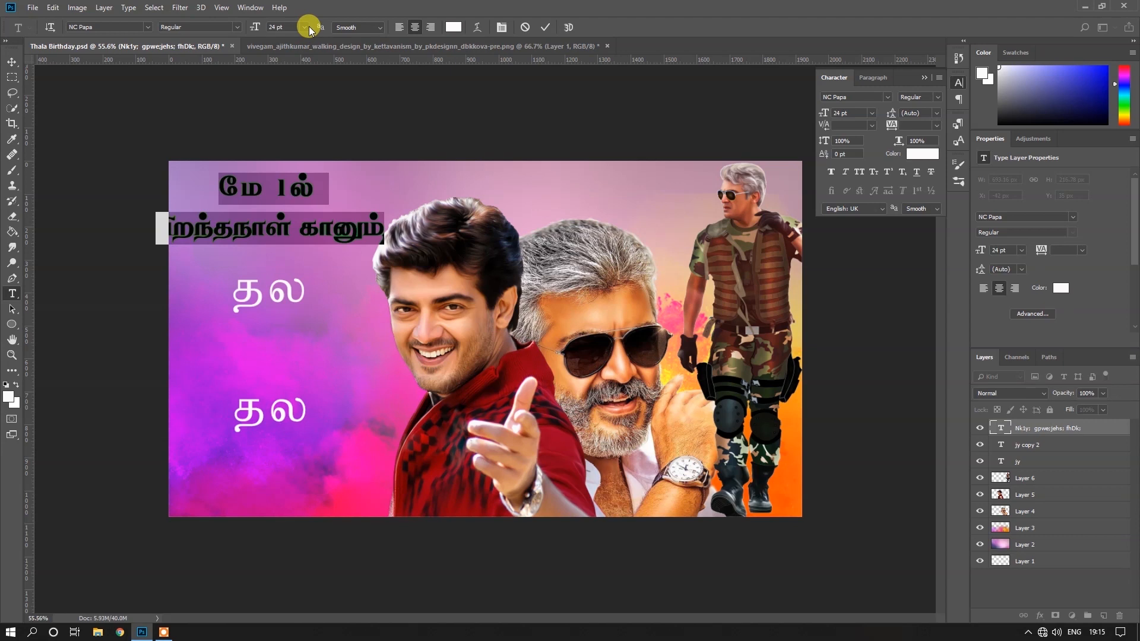
pyautogui.write('0')
pyautogui.press('Return')
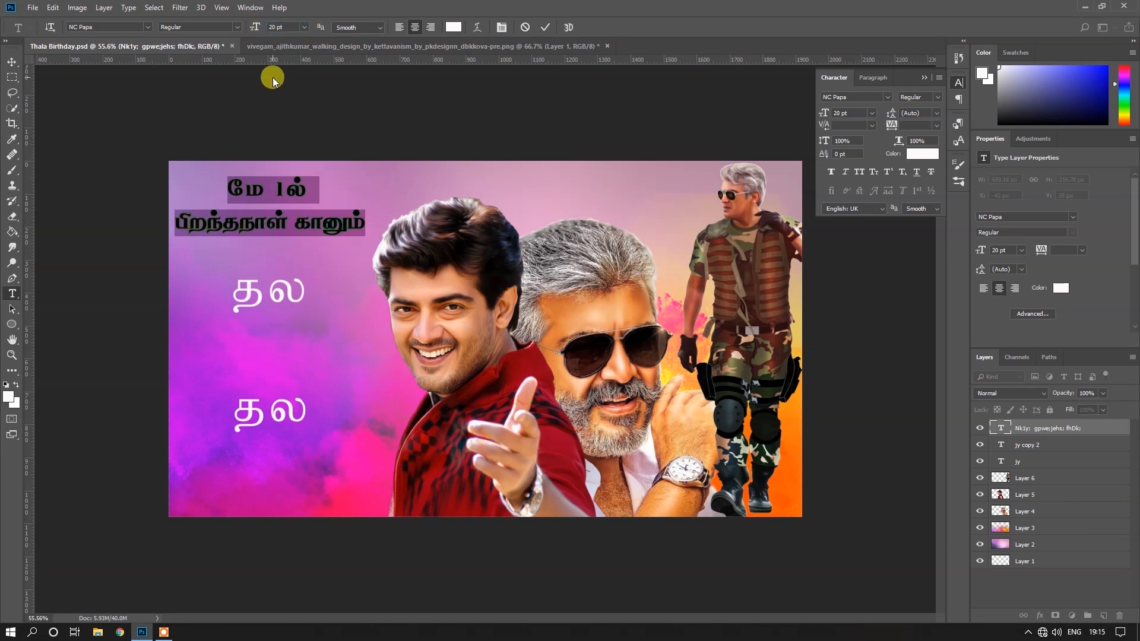
pyautogui.click(12, 61)
# Step: Set only the digit 1 in the heading to Tahoma Bold
pyautogui.click(12, 293)
pyautogui.moveTo(275, 188); pyautogui.dragTo(285, 187)
pyautogui.click(111, 27)
pyautogui.write('tah')
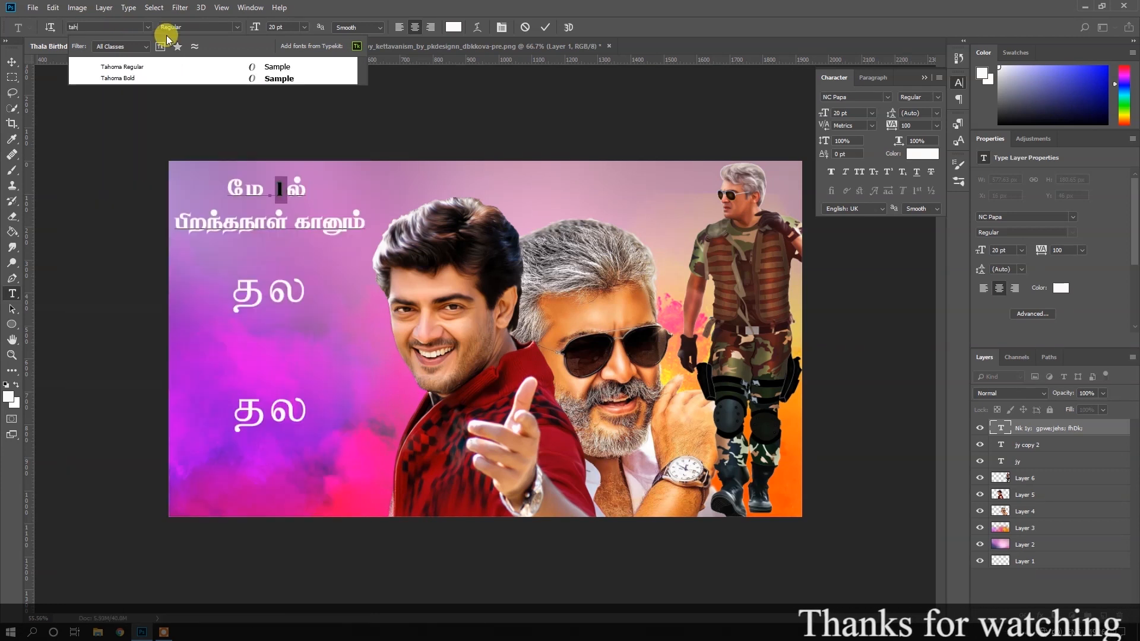
pyautogui.click(264, 78)
pyautogui.click(542, 26)
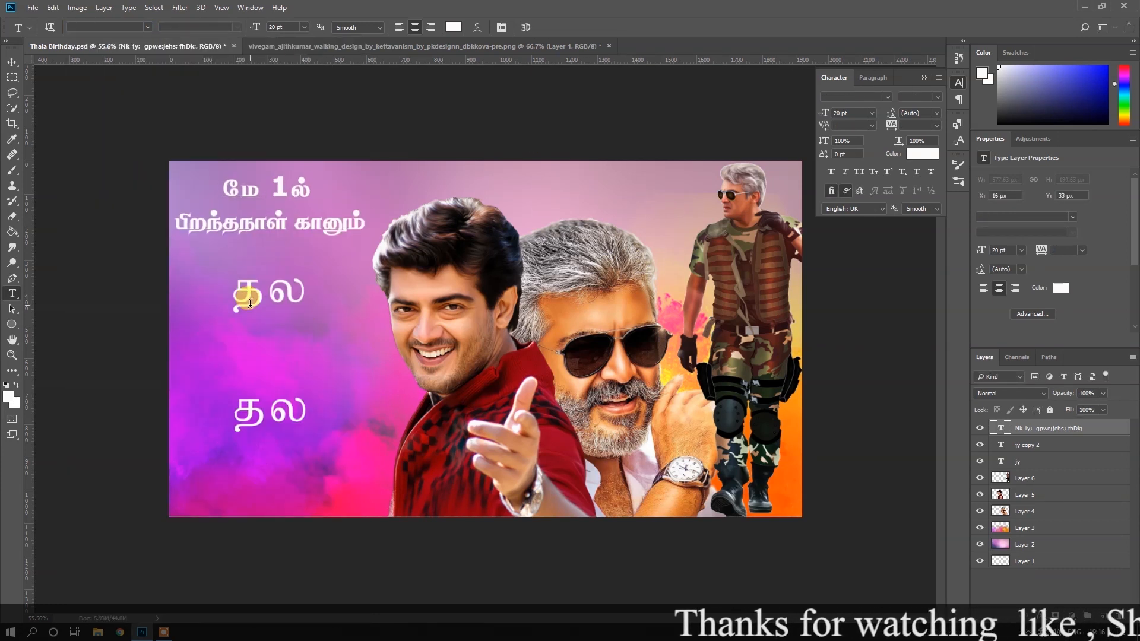
# Step: Move the middle "தல" text above the grey-haired portrait and set its font to NC Tsunami 3.0
pyautogui.moveTo(237, 296); pyautogui.dragTo(331, 287)
pyautogui.click(12, 61)
pyautogui.moveTo(249, 288); pyautogui.dragTo(630, 183)
pyautogui.click(12, 294)
pyautogui.click(110, 27)
pyautogui.moveTo(360, 88); pyautogui.dragTo(378, 327)
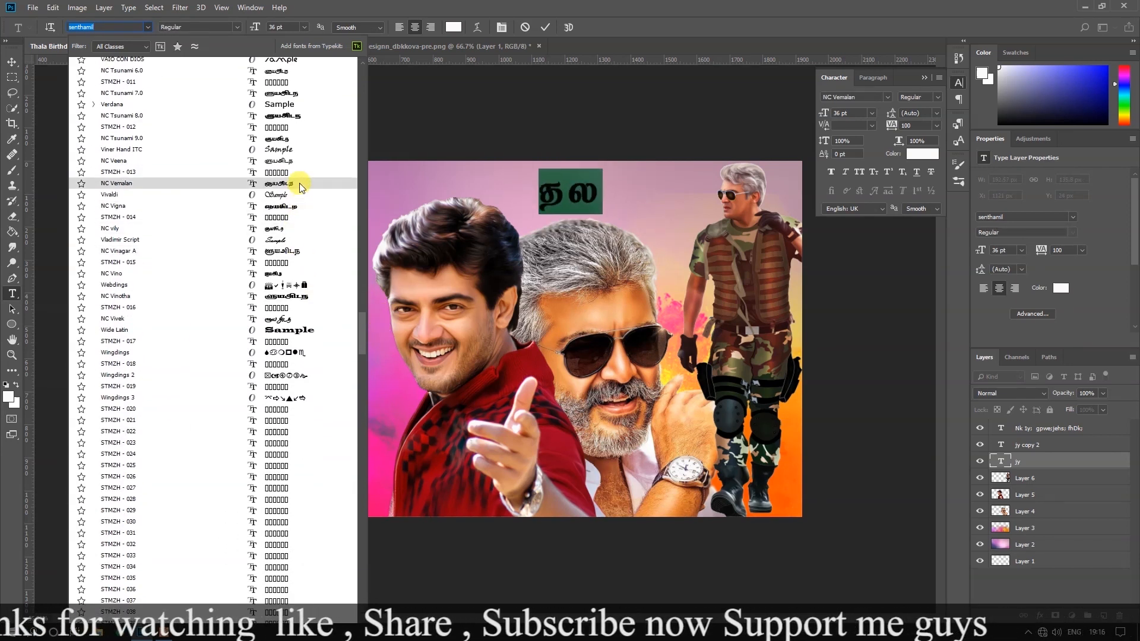
pyautogui.moveTo(365, 327); pyautogui.dragTo(365, 305)
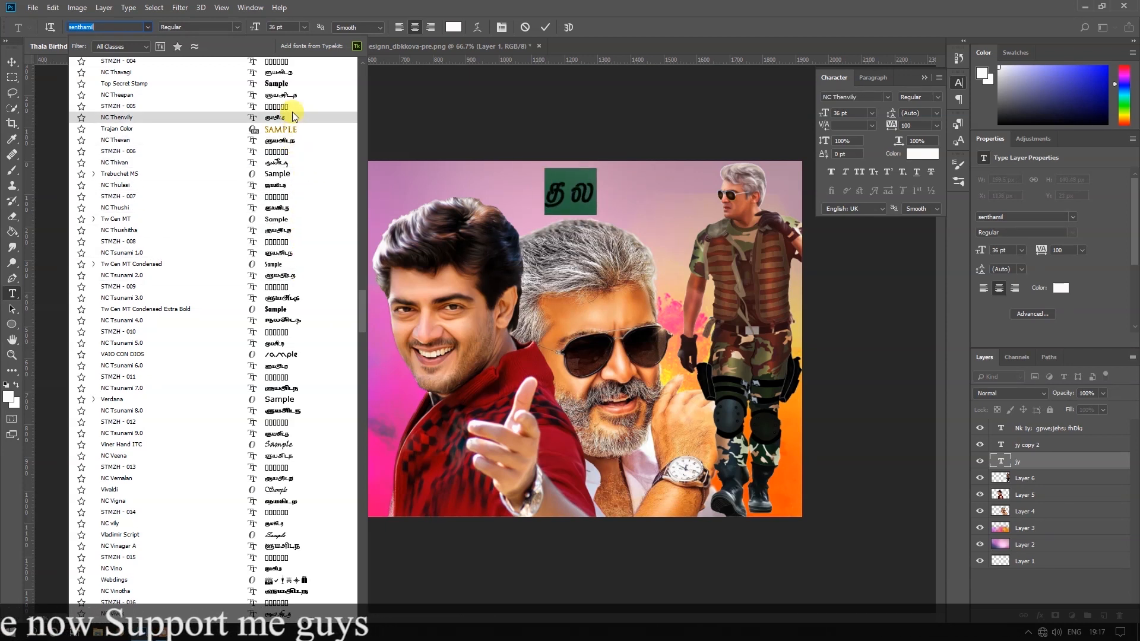
pyautogui.click(310, 301)
# Step: Place the restyled "தல" text directly below the two-line heading and enlarge it to 60 pt
pyautogui.click(12, 62)
pyautogui.moveTo(555, 200); pyautogui.dragTo(326, 270)
pyautogui.click(12, 294)
pyautogui.click(304, 27)
pyautogui.click(287, 161)
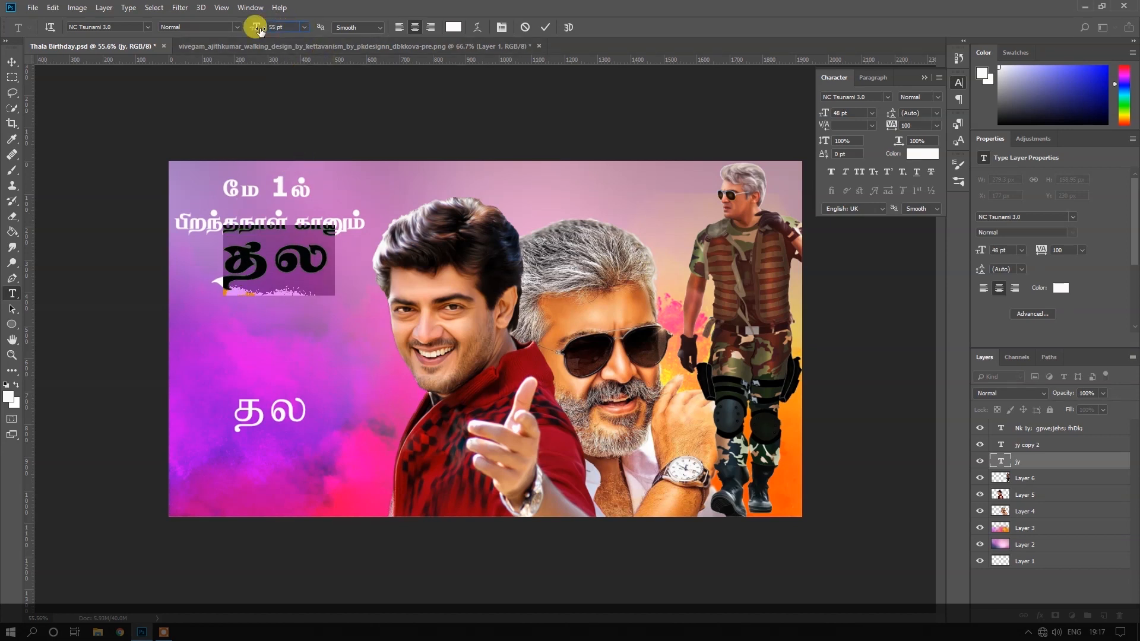
pyautogui.click(304, 26)
pyautogui.click(287, 172)
pyautogui.click(545, 27)
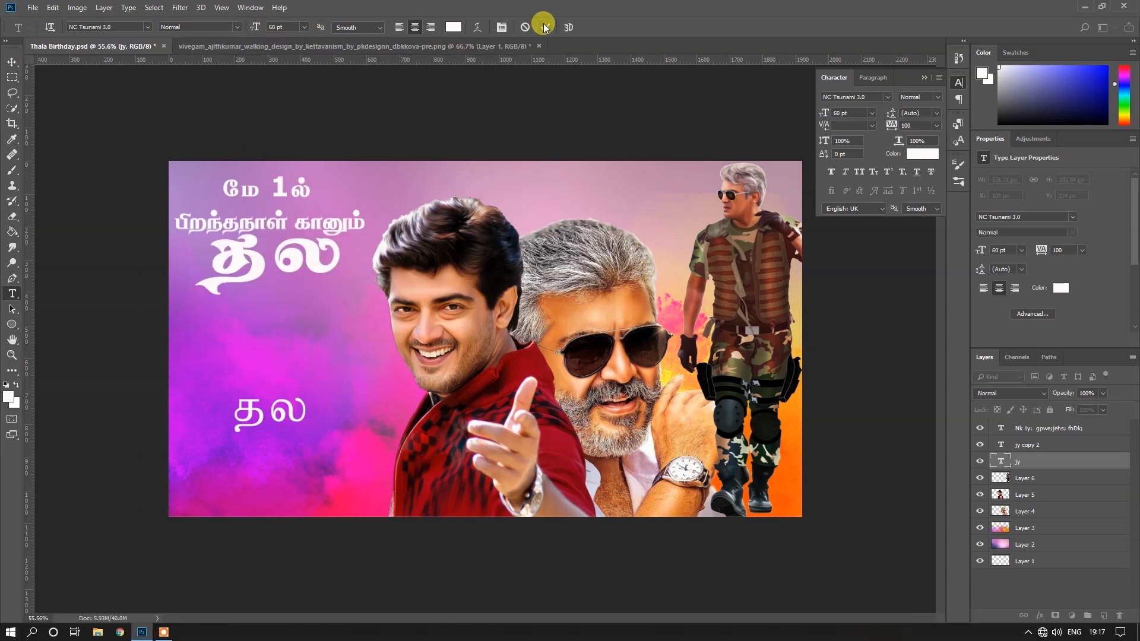
# Step: Move the lower "தல" text up beneath the large "தல" and replace its wording with "அஜித்"
pyautogui.click(12, 62)
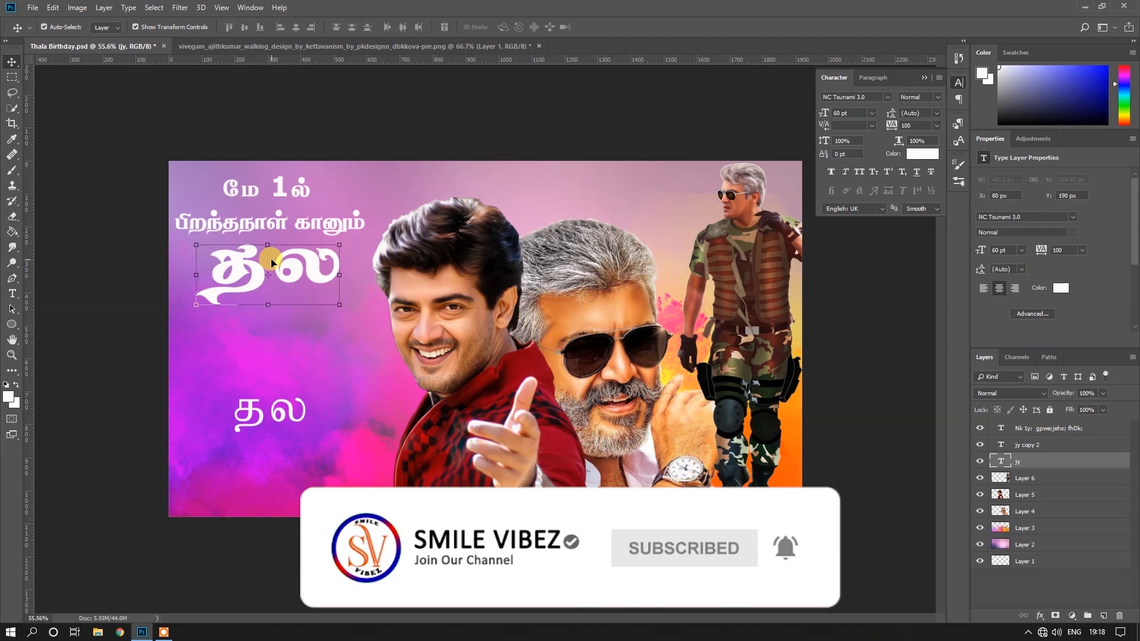
pyautogui.moveTo(252, 411); pyautogui.dragTo(337, 346)
pyautogui.click(12, 294)
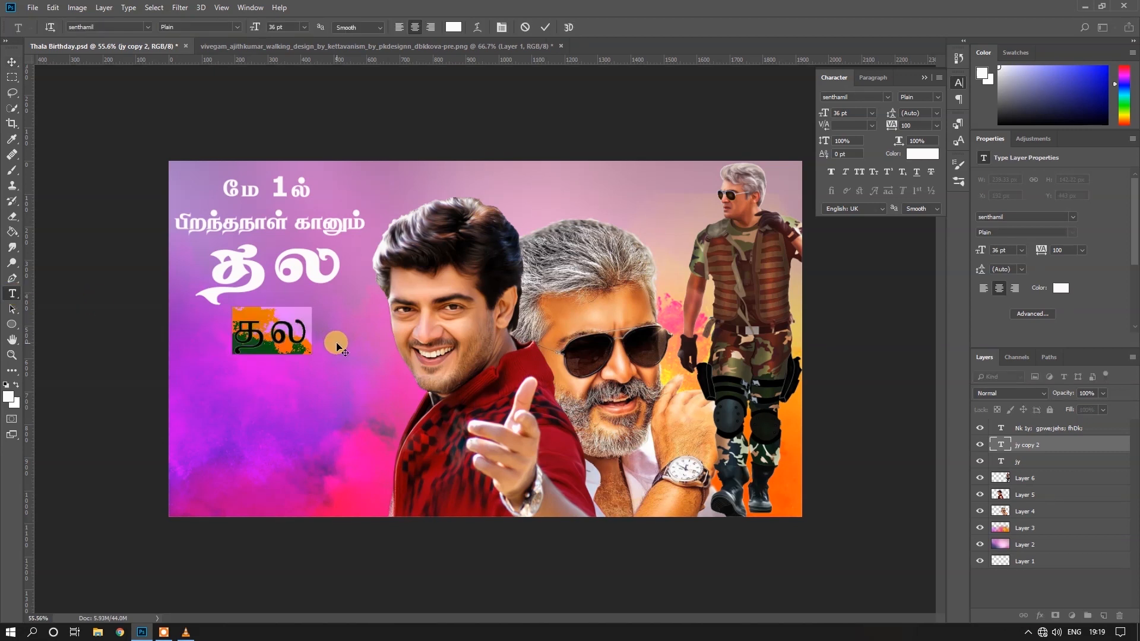
pyautogui.write('அ')
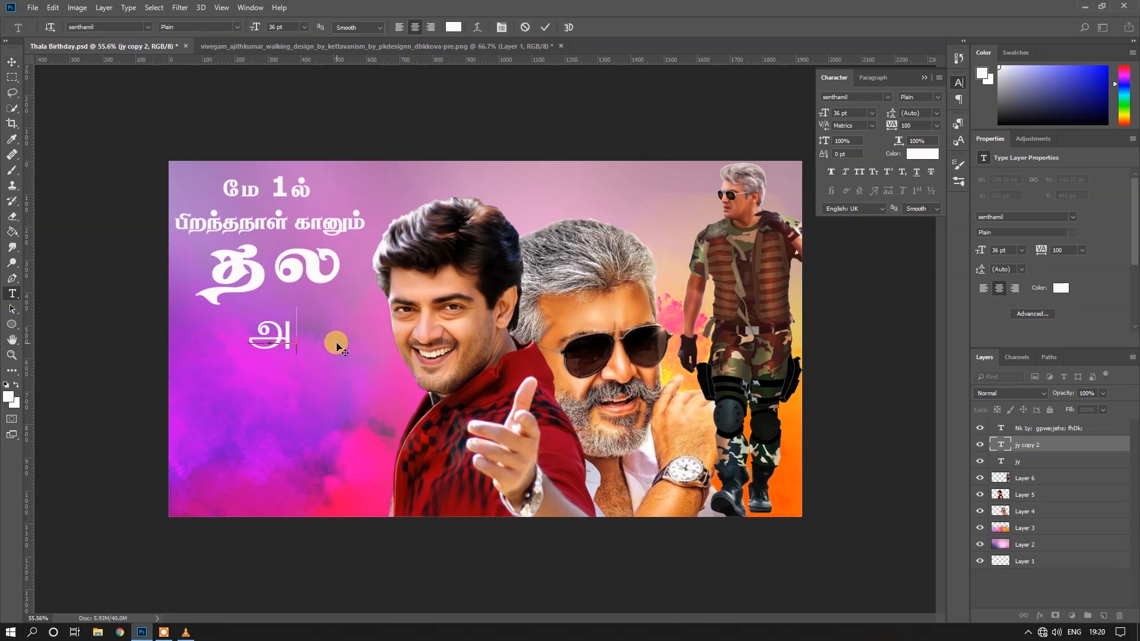
pyautogui.write('ஜித்')
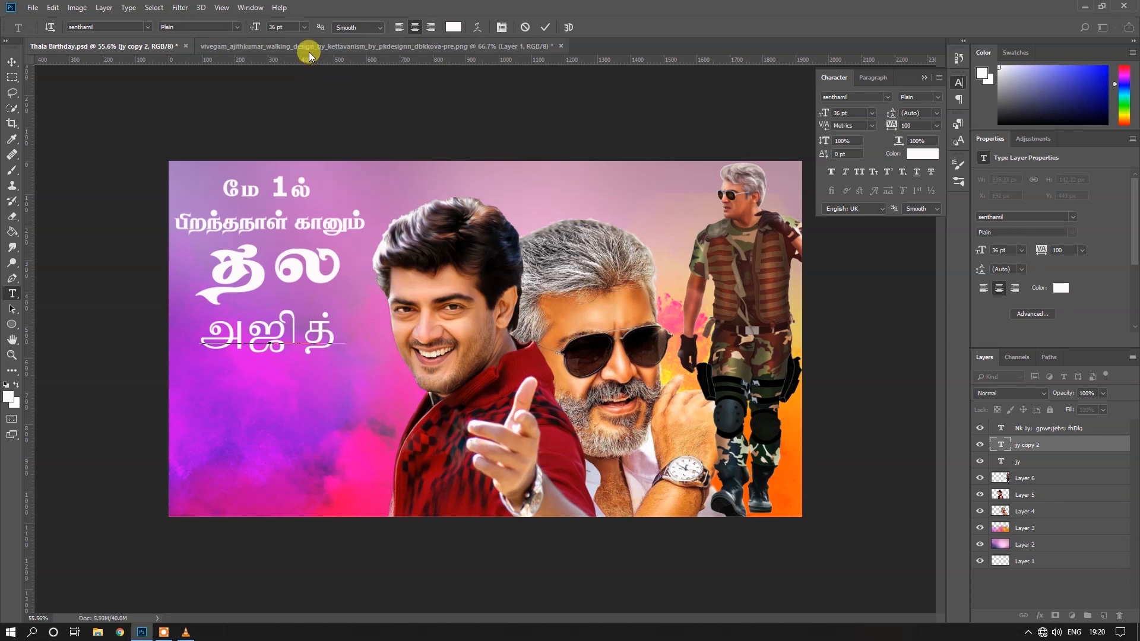
# Step: Start a second line below "அஜித்" with the font size set to 24 pt
pyautogui.click(303, 27)
pyautogui.click(295, 133)
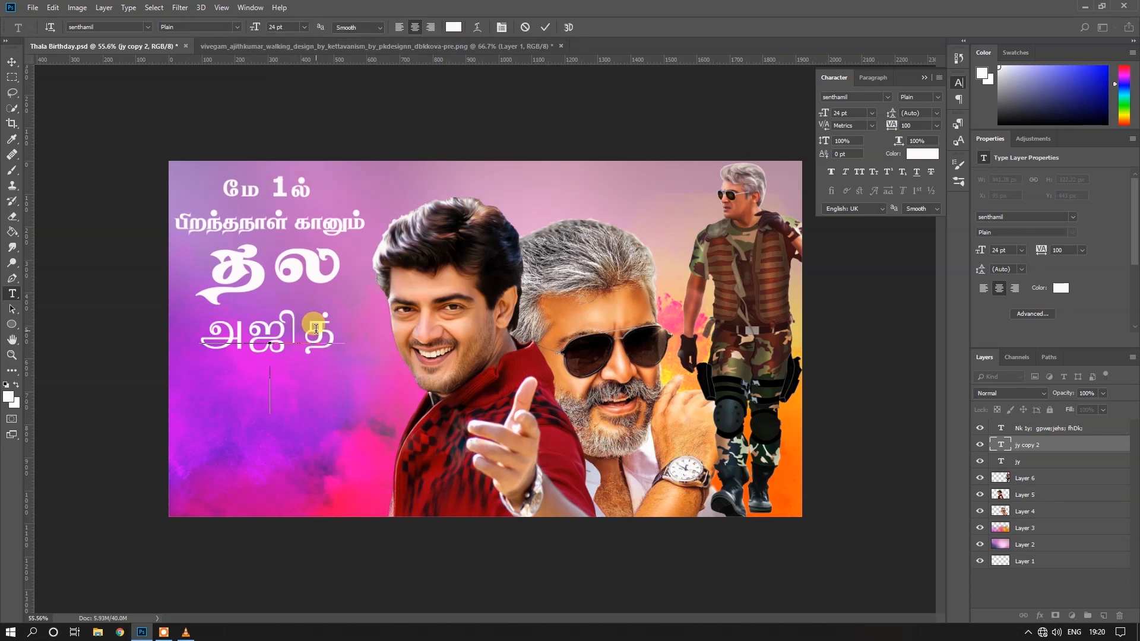
pyautogui.write('asd')
pyautogui.press('BackSpace')
pyautogui.press('BackSpace')
pyautogui.press('BackSpace')
pyautogui.click(304, 27)
pyautogui.click(294, 132)
# Step: Enter "அவர்க" on the second line, correcting the mistyped characters
pyautogui.write('me')
pyautogui.press('BackSpace')
pyautogui.write('t')
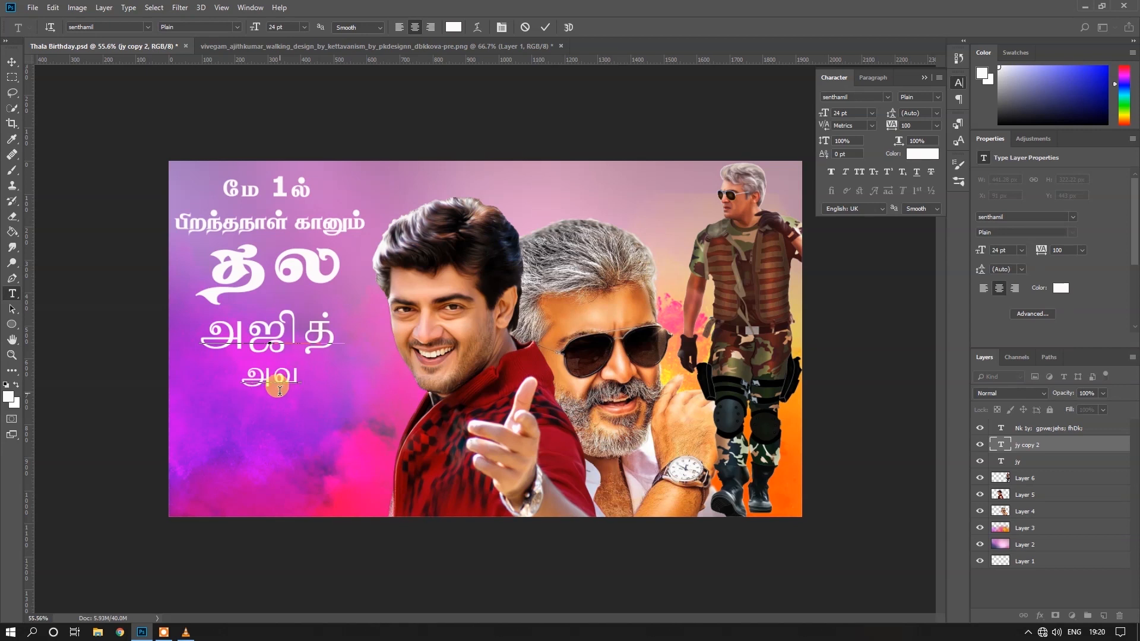
pyautogui.write('u;f')
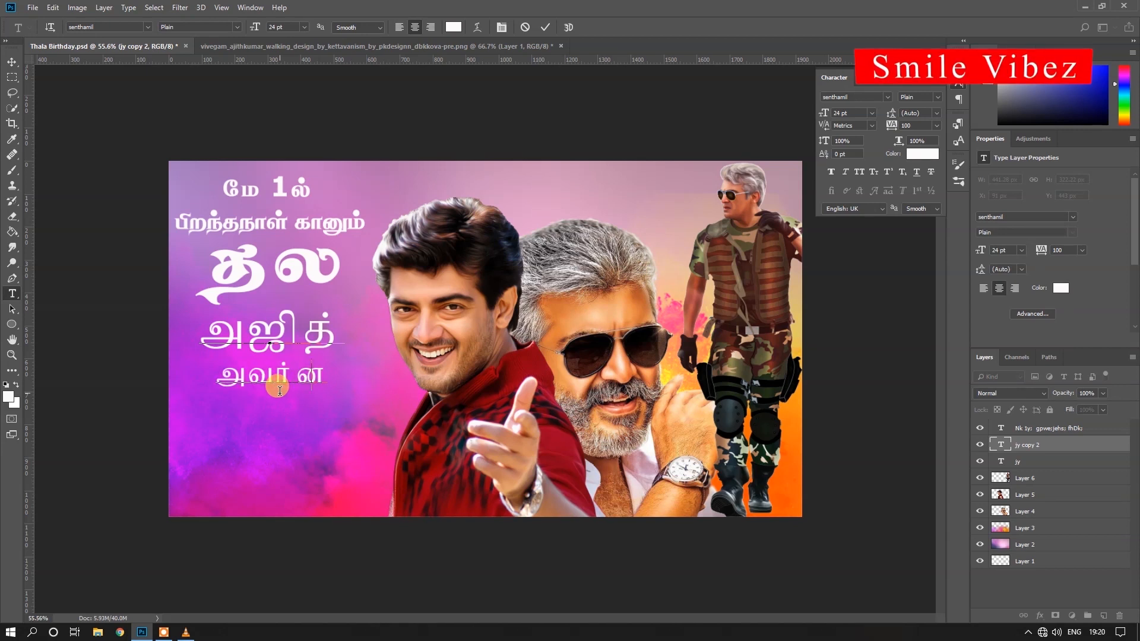
pyautogui.press('Left')
pyautogui.press('BackSpace')
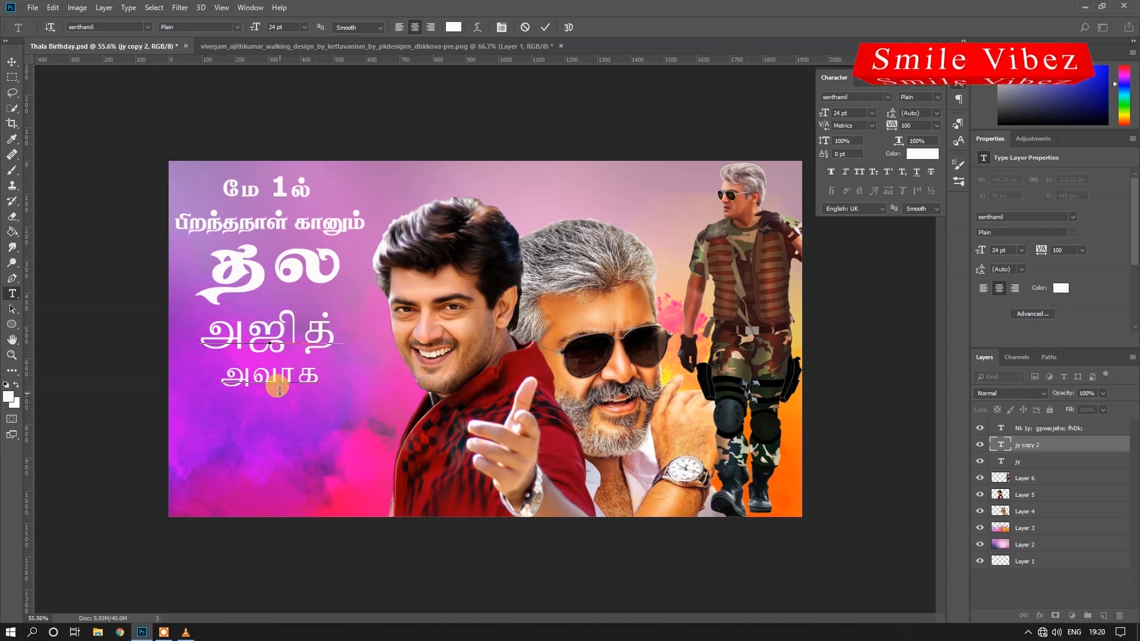
pyautogui.write(';')
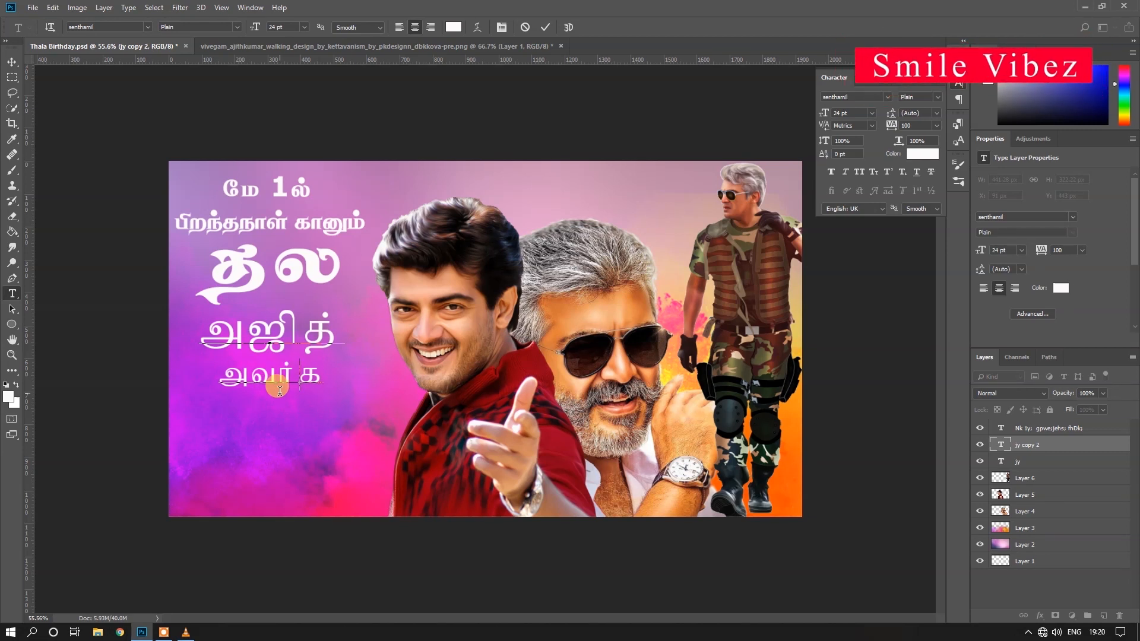
# Step: Set the tracking of the dot mark before "க" in "அவர்க" to 0
pyautogui.moveTo(300, 374); pyautogui.dragTo(291, 374)
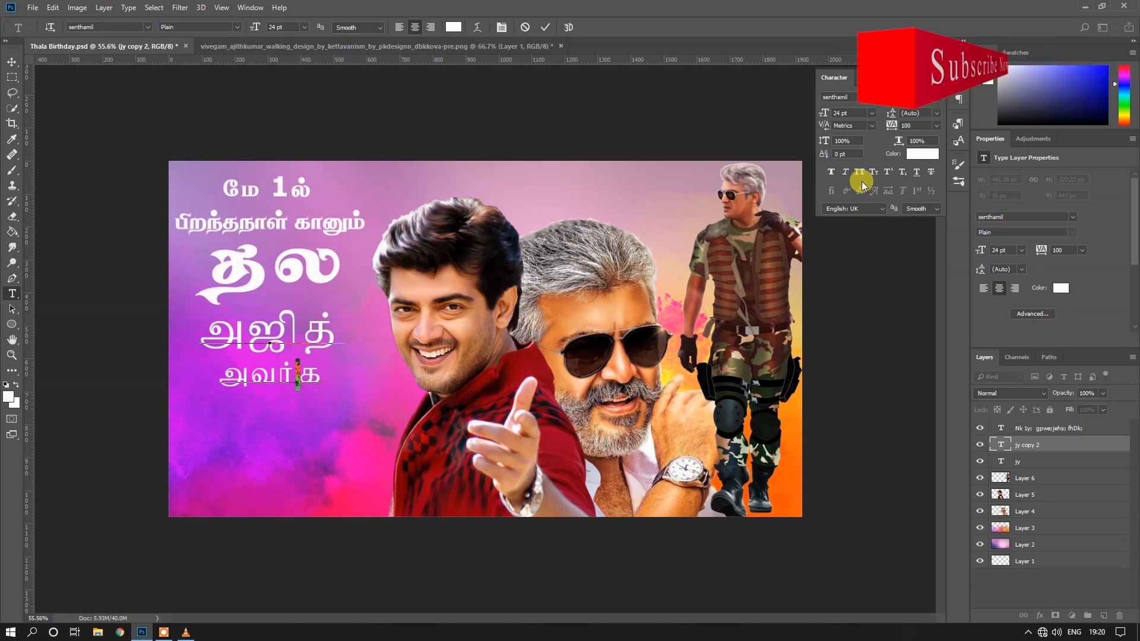
pyautogui.click(918, 126)
pyautogui.write('0')
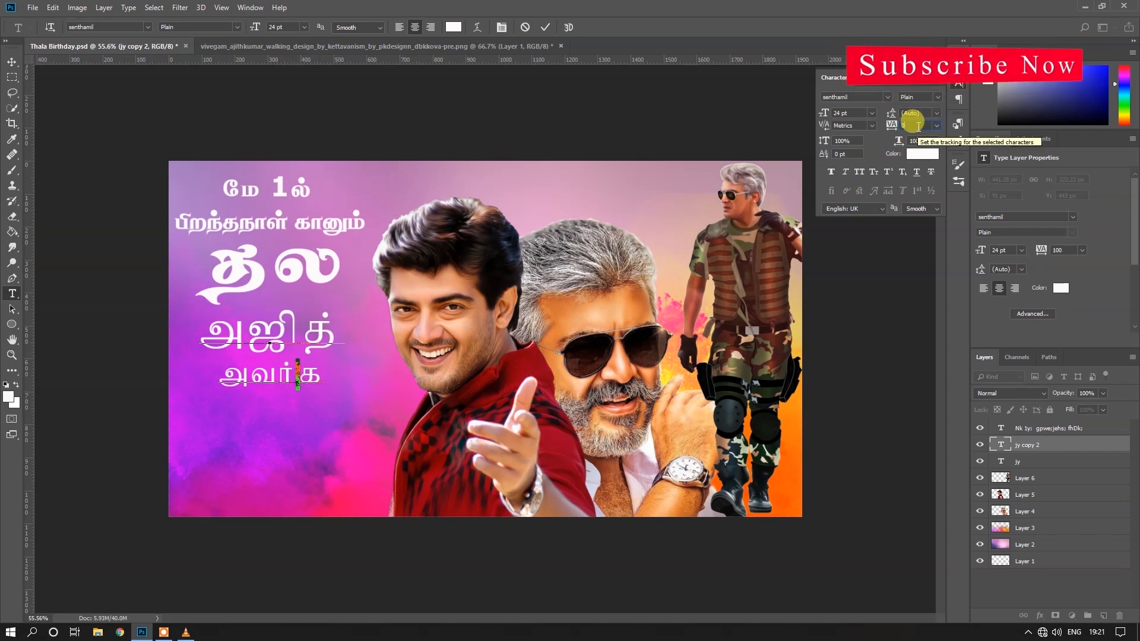
pyautogui.press('Return')
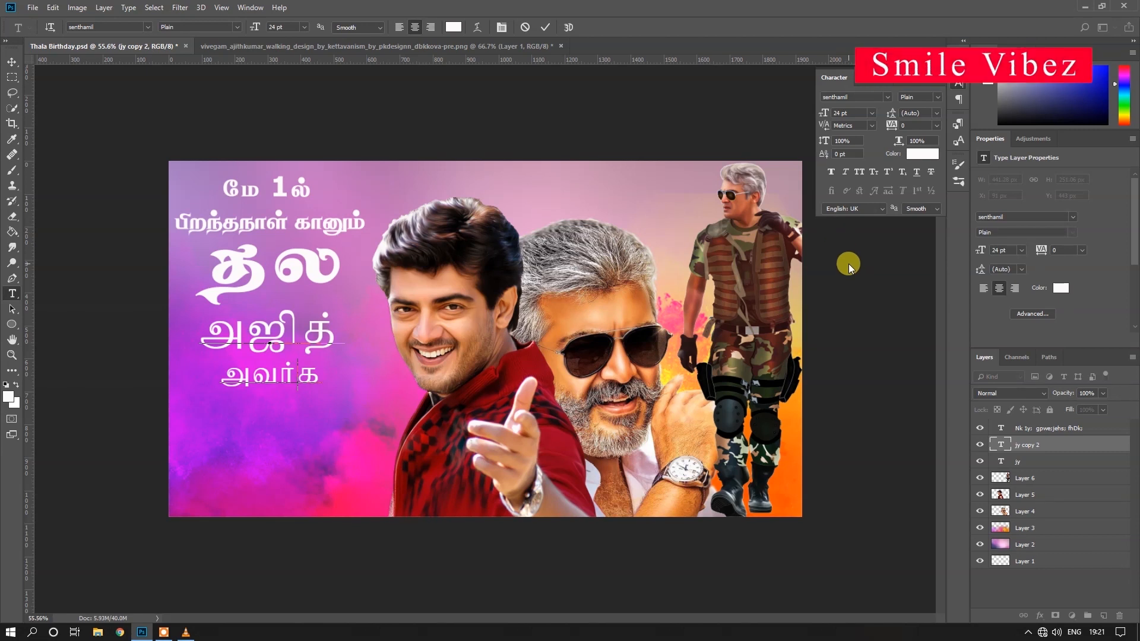
# Step: Complete the second line's word as "அவர்களுக்கு" and set the tracking of the whole line to 0
pyautogui.click(319, 364)
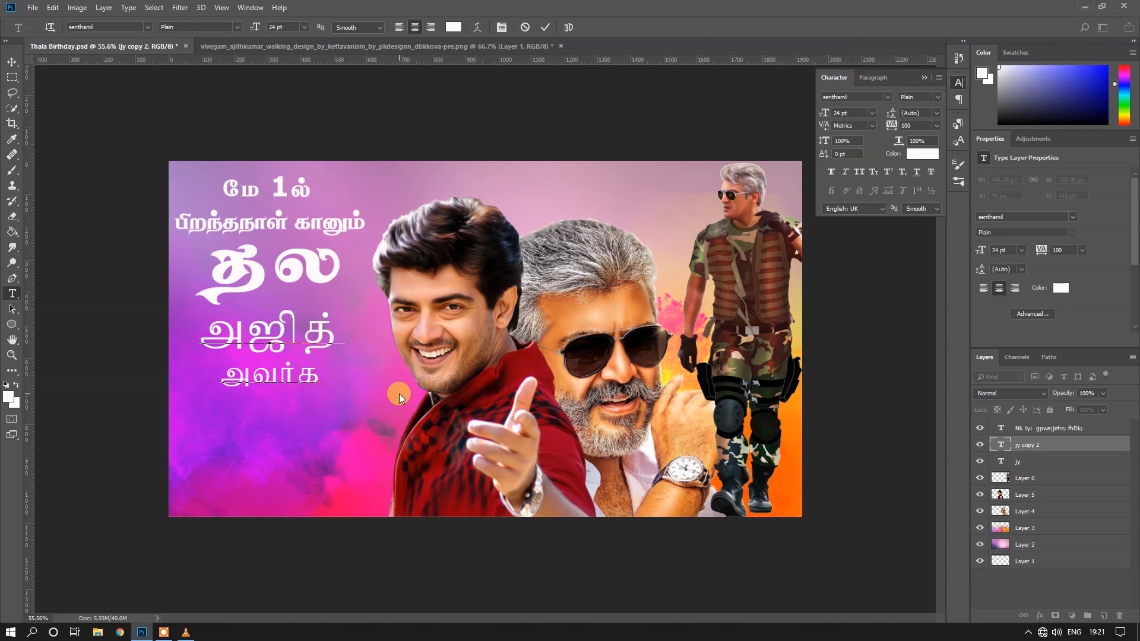
pyautogui.write('Sf;')
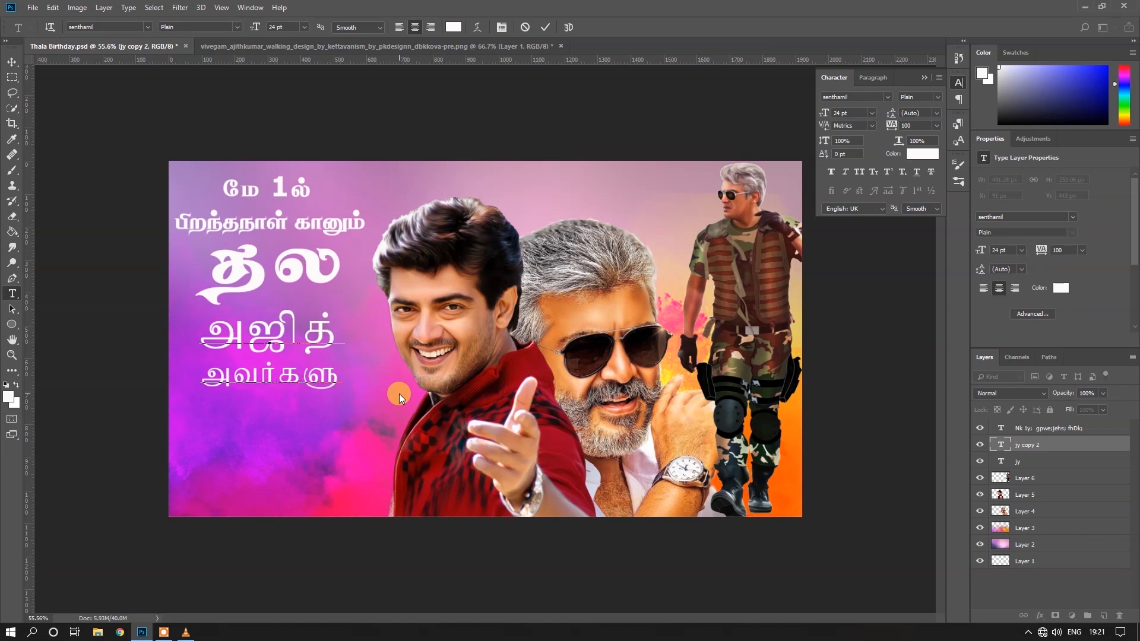
pyautogui.write('F')
pyautogui.moveTo(315, 373); pyautogui.dragTo(364, 376)
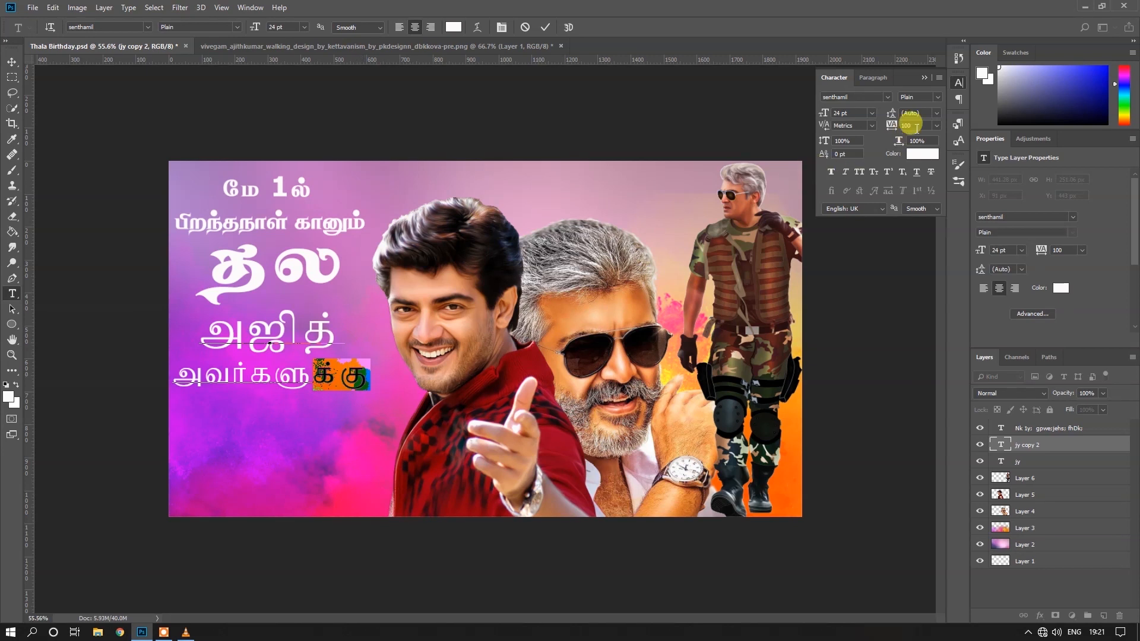
pyautogui.moveTo(140, 376); pyautogui.dragTo(380, 374)
pyautogui.click(937, 125)
pyautogui.click(927, 198)
# Step: Append the word "பிறந்தநாள்" after "அவர்களுக்கு" on the second line
pyautogui.click(357, 379)
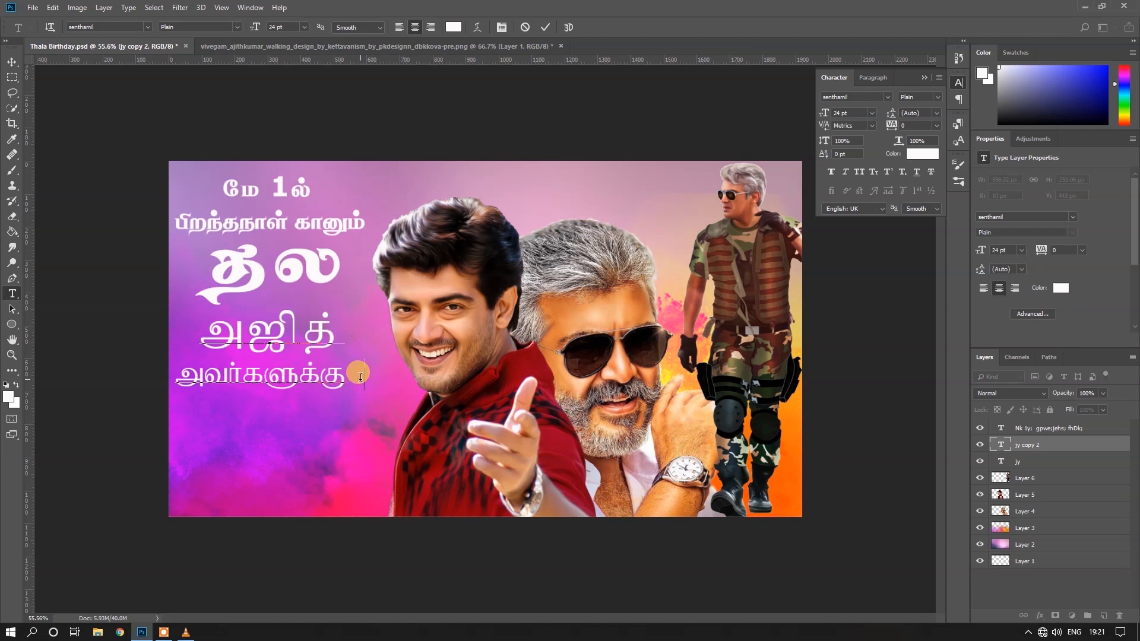
pyautogui.write('f')
pyautogui.press('BackSpace')
pyautogui.write('gpwr')
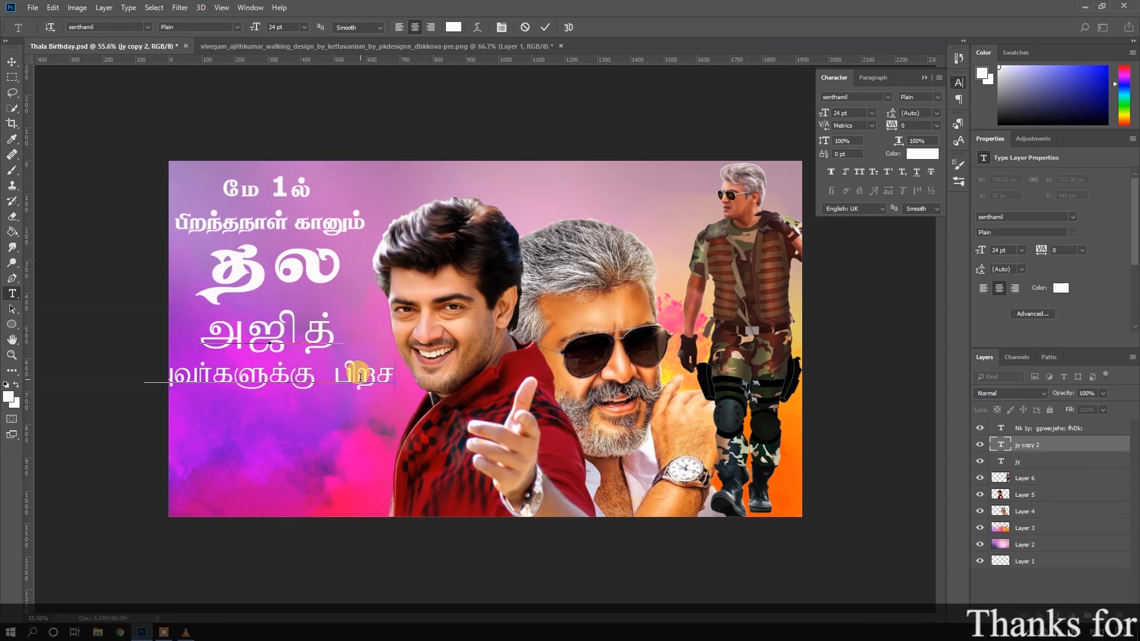
pyautogui.write(';j')
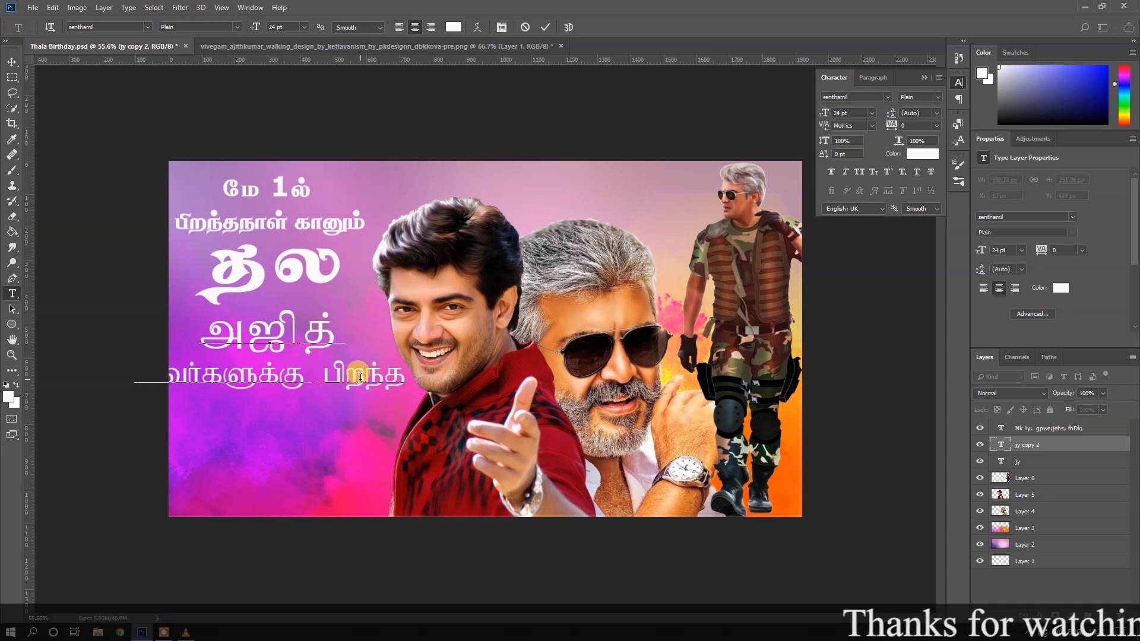
pyautogui.write('ehs')
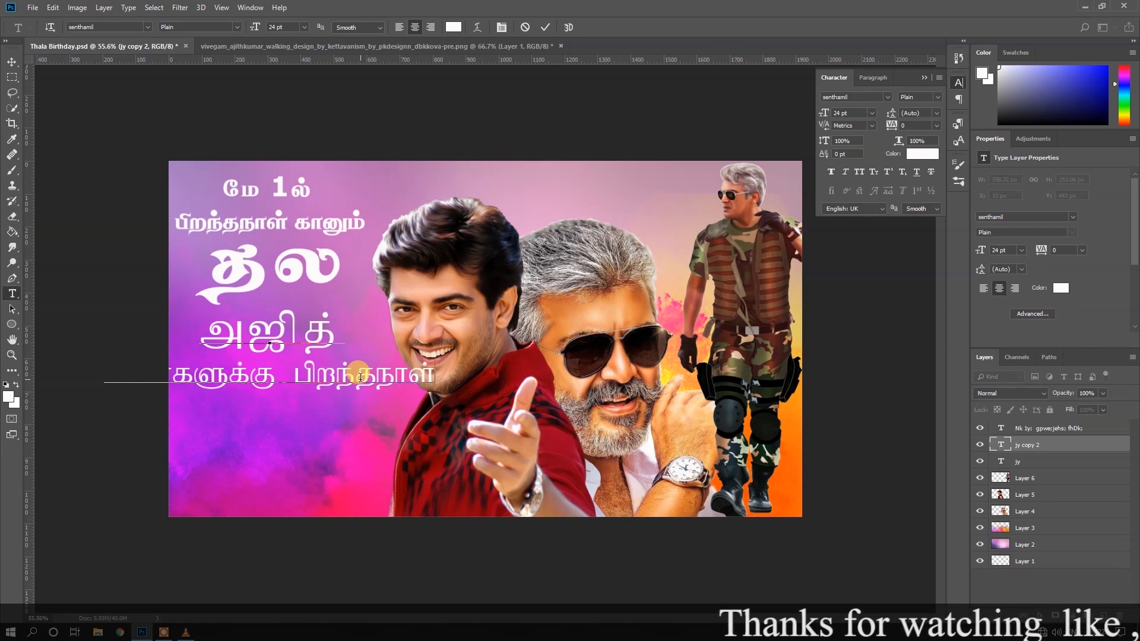
# Step: Append the word "நல்வாழ்த்துக்கள்" to the end of the second line
pyautogui.write(' ey')
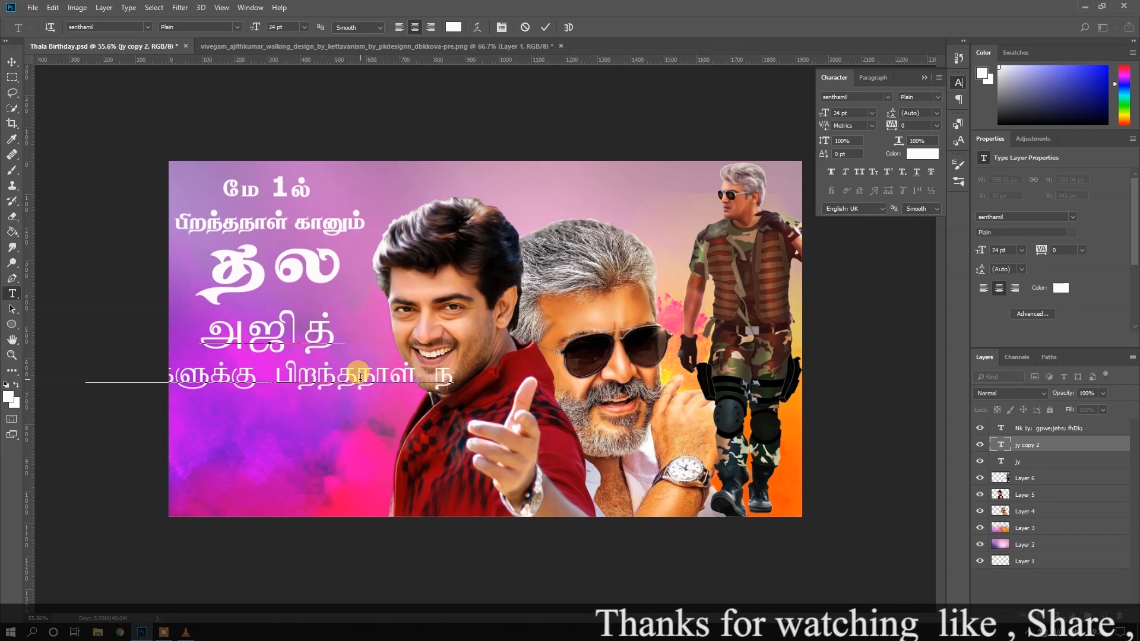
pyautogui.write('fthO')
pyautogui.press('BackSpace')
pyautogui.write('o')
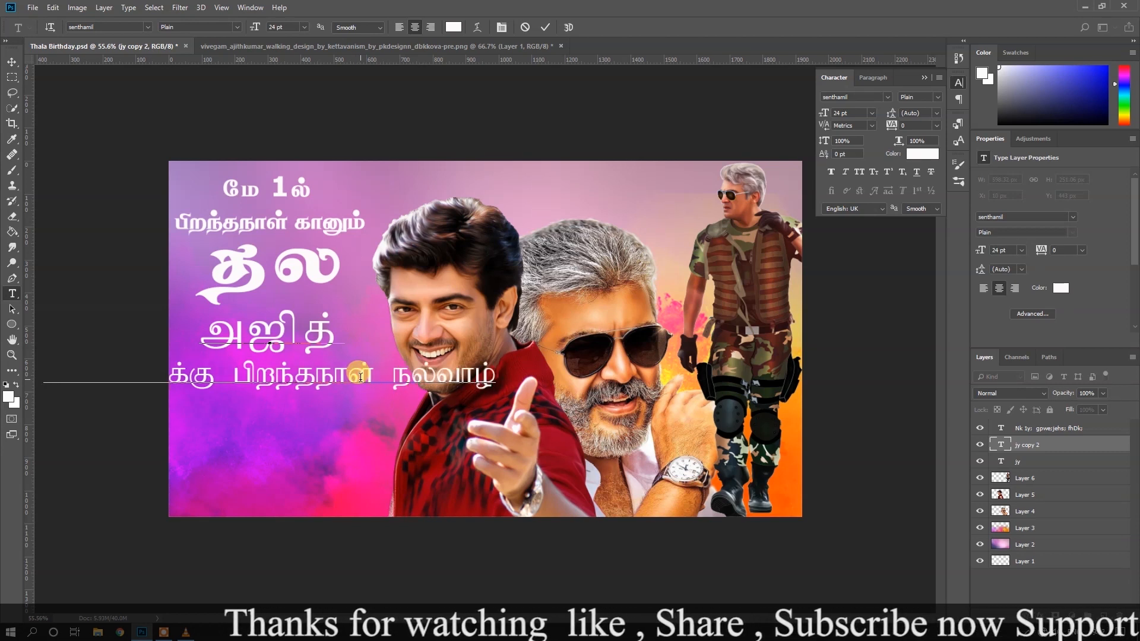
pyautogui.write('fj')
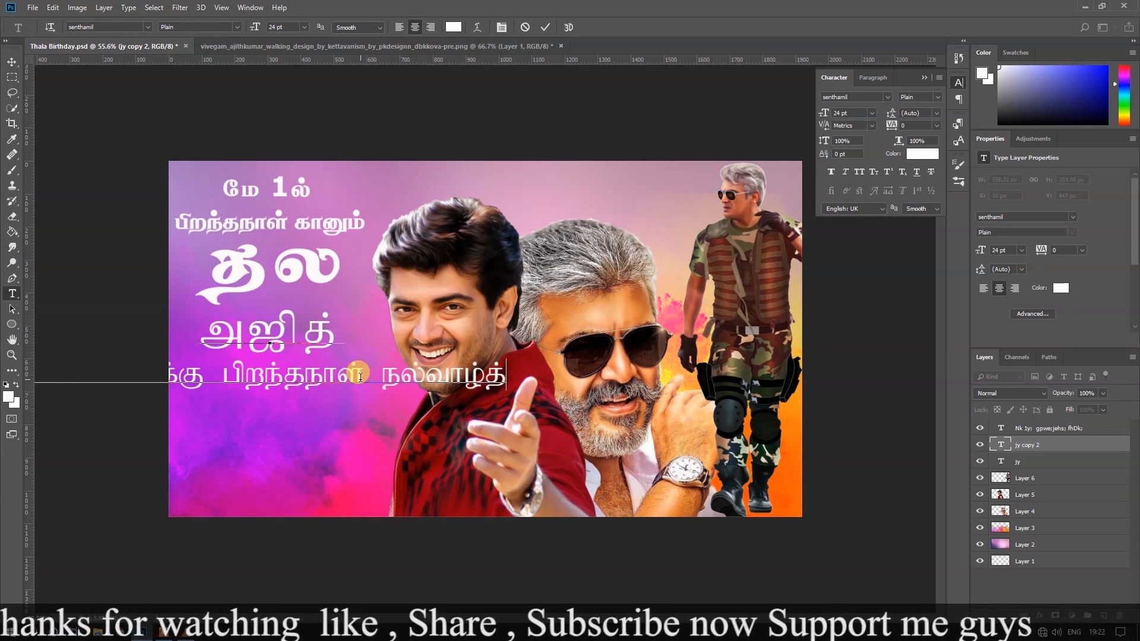
pyautogui.write('Jf;fs;')
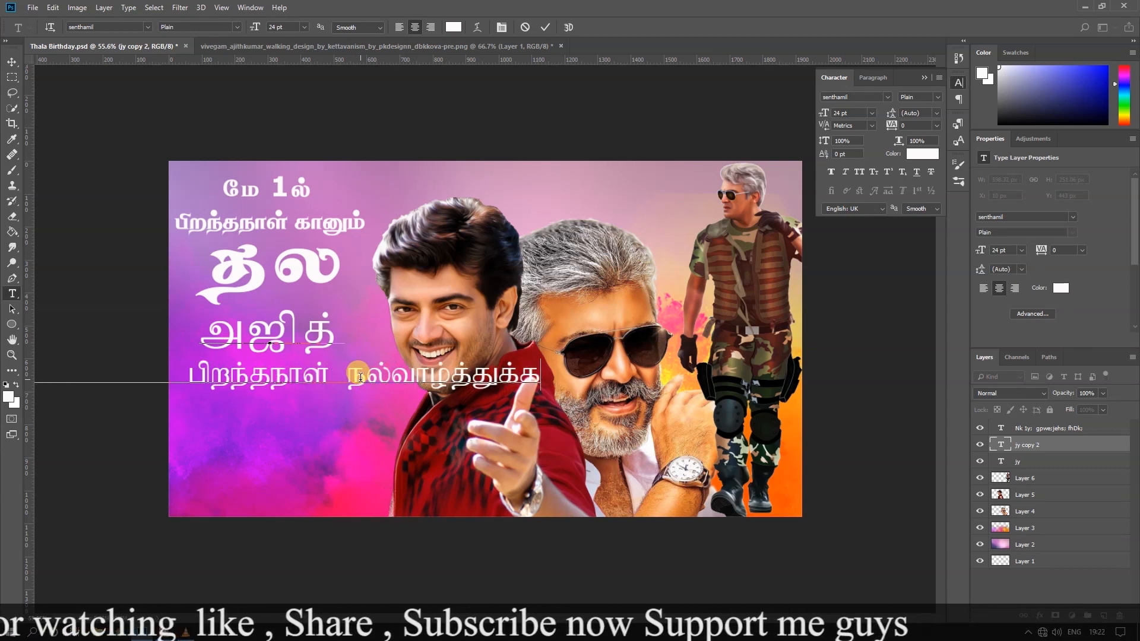
# Step: Set the whole "அஜித்" text block, both lines, to 24 pt
pyautogui.hotkey('ctrl', 'a')
pyautogui.click(304, 27)
pyautogui.click(299, 116)
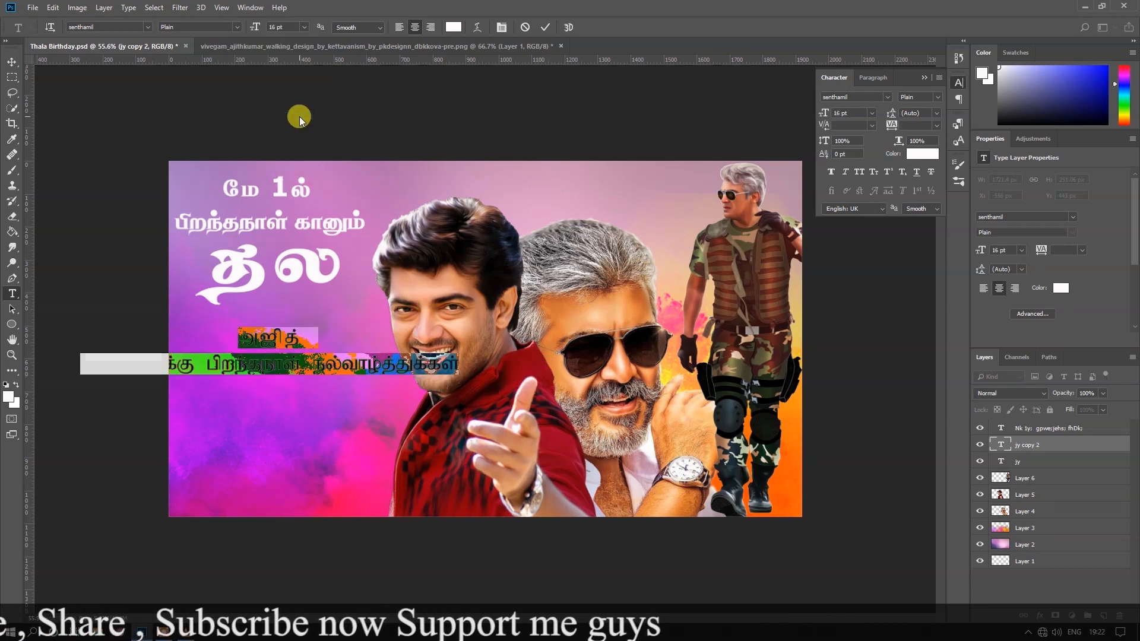
pyautogui.click(304, 27)
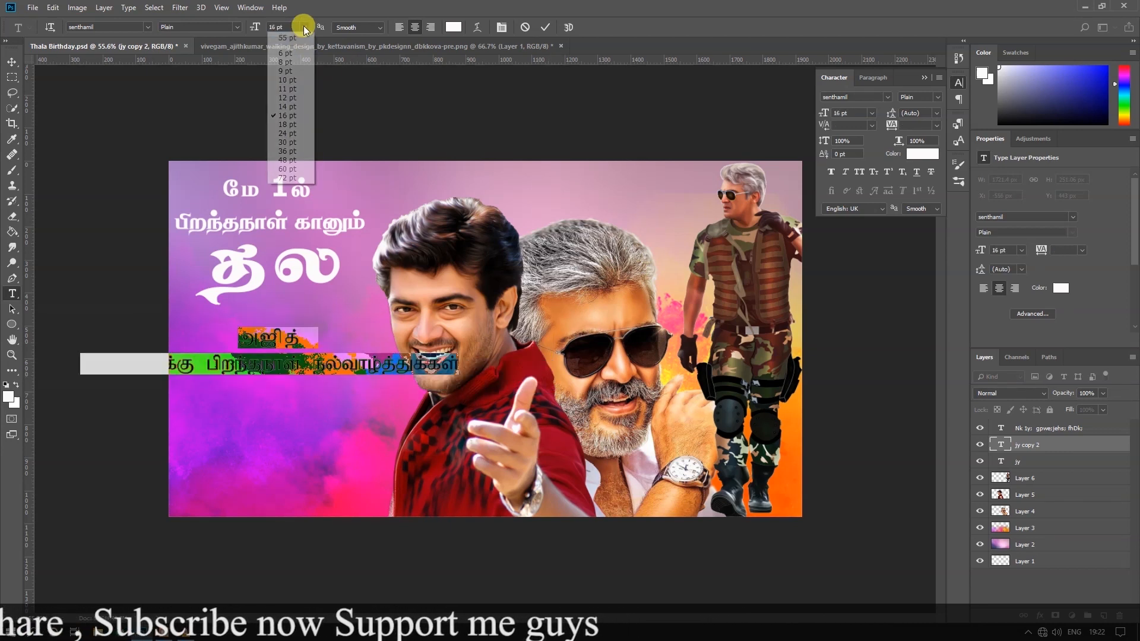
pyautogui.click(302, 135)
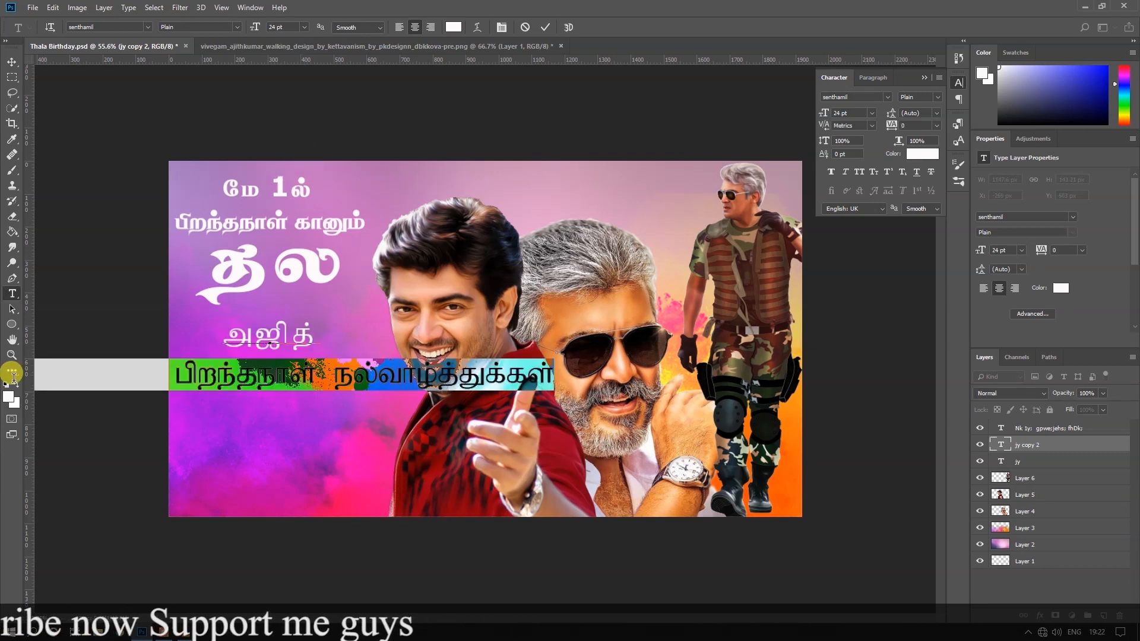
# Step: Reduce only the long second line of the text block to 14 pt
pyautogui.click(304, 27)
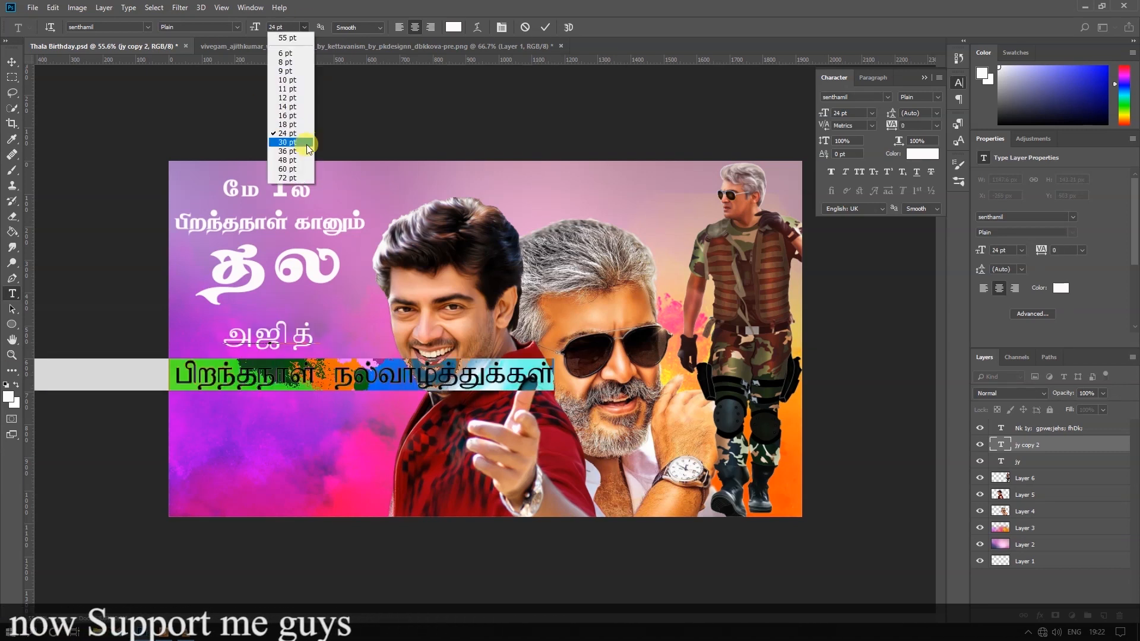
pyautogui.click(297, 99)
pyautogui.click(304, 27)
pyautogui.click(298, 107)
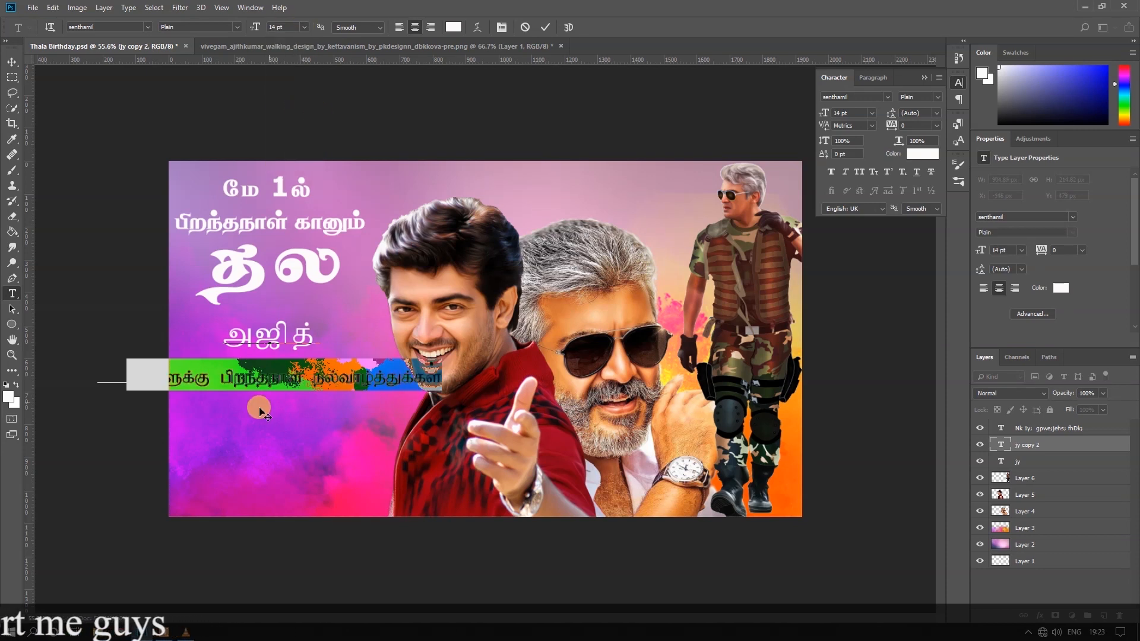
# Step: Break the line before "பிறந்தநாள்" and set the remaining "அவர்களுக்கு" line to 14 pt
pyautogui.click(226, 377)
pyautogui.press('Return')
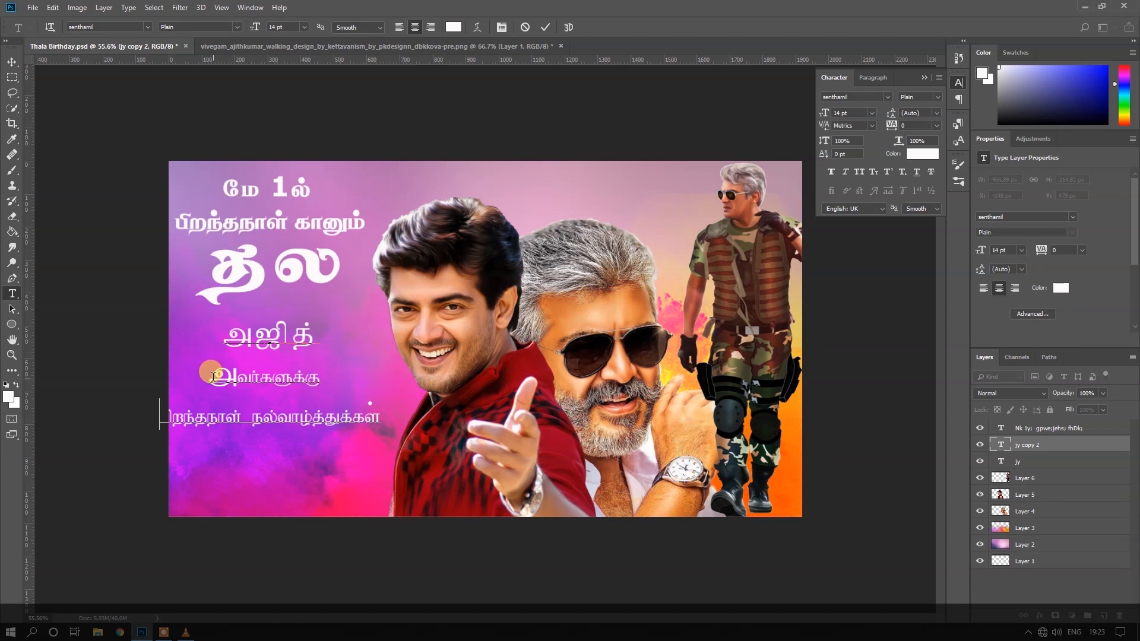
pyautogui.moveTo(213, 377); pyautogui.dragTo(313, 364)
pyautogui.click(304, 27)
pyautogui.click(293, 115)
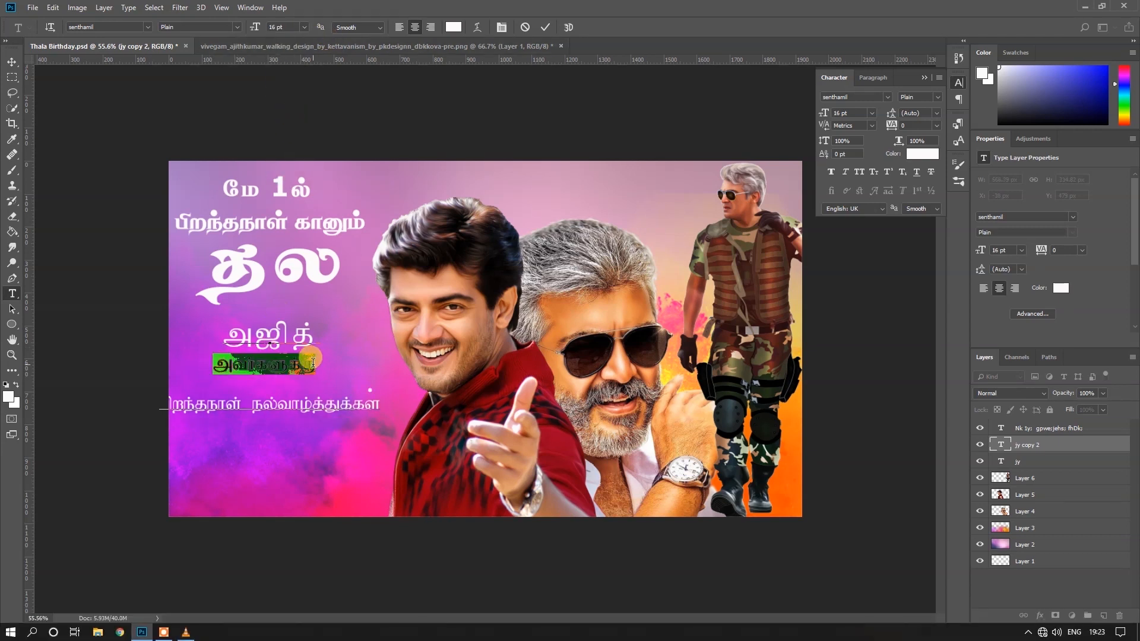
pyautogui.click(304, 27)
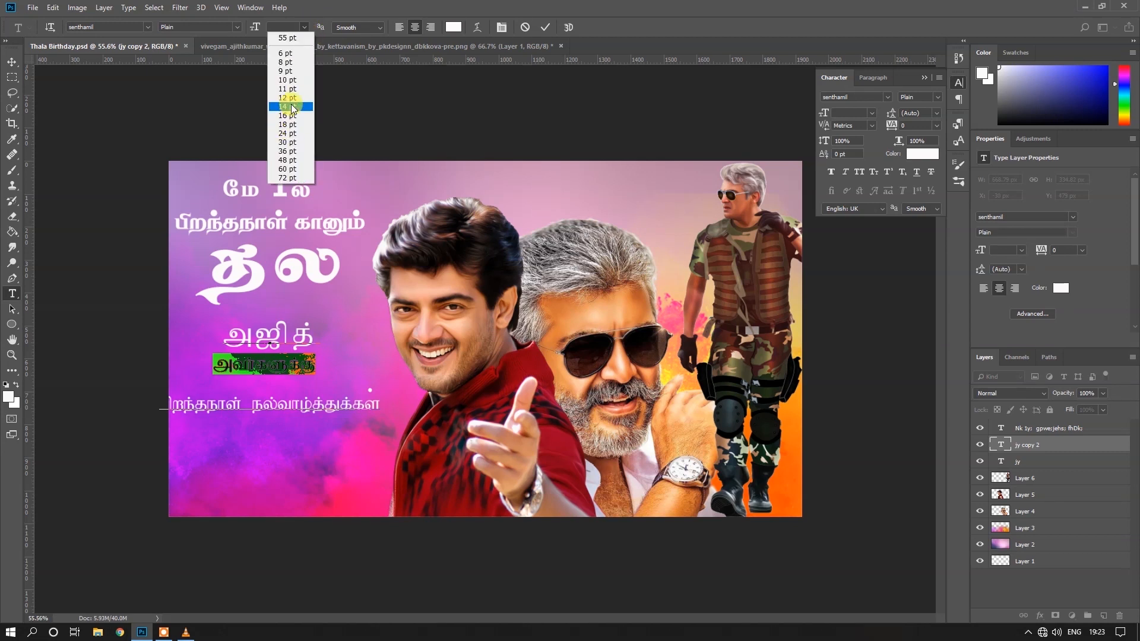
pyautogui.click(293, 109)
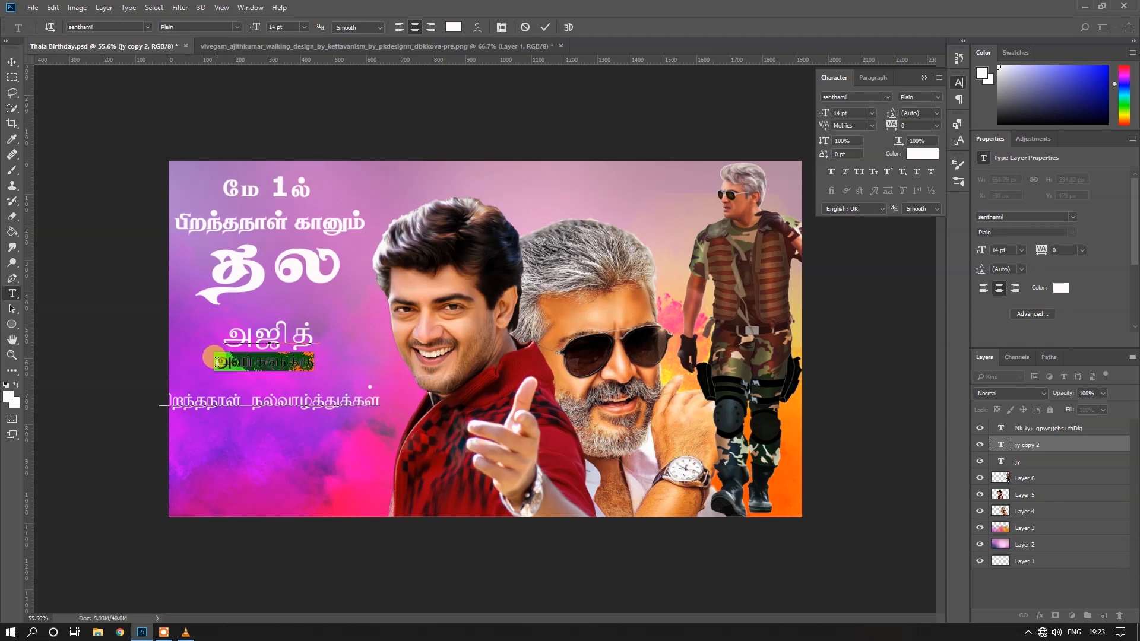
# Step: Delete the oversized dot mark at the end of the "பிறந்தநாள் நல்வாழ்த்துக்கள்" line
pyautogui.click(380, 399)
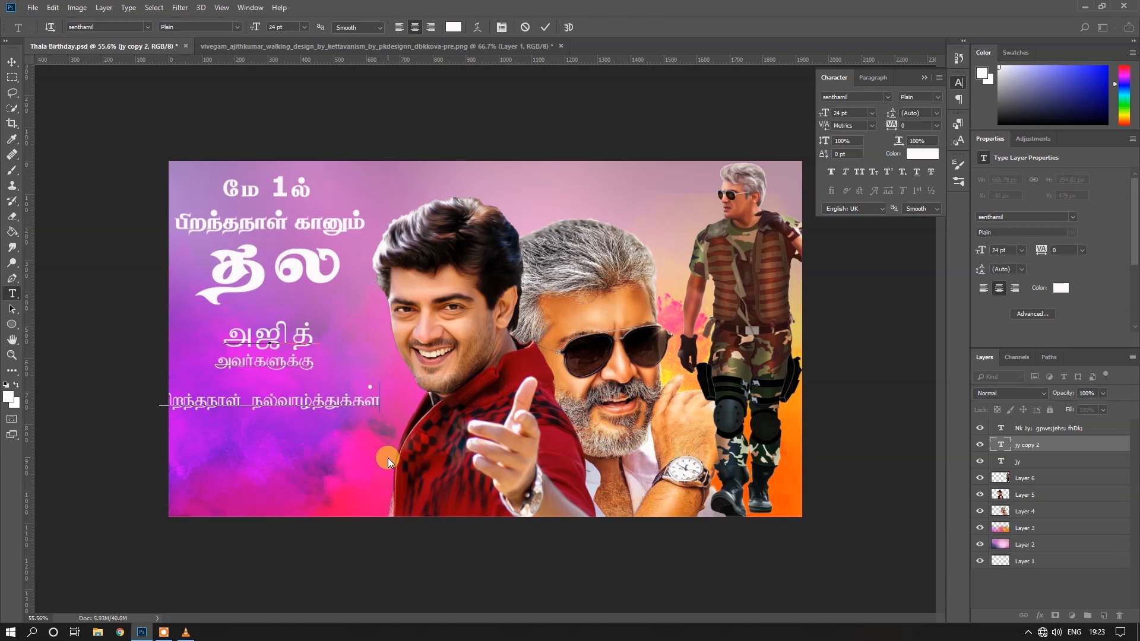
pyautogui.press('BackSpace')
pyautogui.write(';')
pyautogui.press('BackSpace')
# Step: Move the three-line "அஜித்" text block slightly right and up, to about X 14 px, Y 466 px
pyautogui.hotkey('shift', 'Left')
pyautogui.hotkey('shift', 'Left')
pyautogui.hotkey('shift', 'Left')
pyautogui.hotkey('shift', 'Left')
pyautogui.hotkey('shift', 'Left')
pyautogui.hotkey('shift', 'Left')
pyautogui.hotkey('shift', 'Left')
pyautogui.hotkey('shift', 'Left')
pyautogui.hotkey('shift', 'Left')
pyautogui.hotkey('shift', 'Left')
pyautogui.hotkey('shift', 'Left')
pyautogui.hotkey('shift', 'Left')
pyautogui.hotkey('shift', 'Left')
pyautogui.hotkey('shift', 'Left')
pyautogui.hotkey('shift', 'Left')
pyautogui.hotkey('shift', 'Left')
pyautogui.hotkey('shift', 'Left')
pyautogui.hotkey('shift', 'Left')
pyautogui.hotkey('shift', 'Left')
pyautogui.hotkey('shift', 'Left')
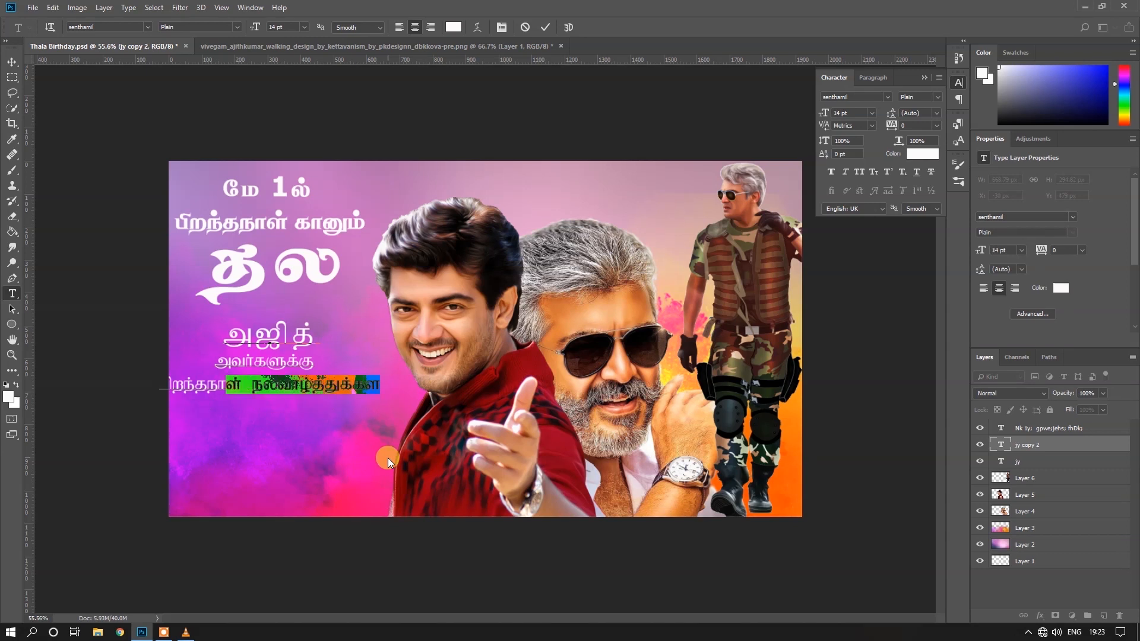
pyautogui.hotkey('shift', 'Right')
pyautogui.hotkey('shift', 'Right')
pyautogui.hotkey('shift', 'Right')
pyautogui.hotkey('shift', 'Right')
pyautogui.hotkey('shift', 'Right')
pyautogui.hotkey('shift', 'Right')
pyautogui.hotkey('shift', 'Right')
pyautogui.hotkey('shift', 'Right')
pyautogui.hotkey('shift', 'Right')
pyautogui.hotkey('shift', 'Right')
pyautogui.hotkey('shift', 'Right')
pyautogui.hotkey('shift', 'Right')
pyautogui.hotkey('shift', 'Right')
pyautogui.hotkey('shift', 'Right')
pyautogui.hotkey('shift', 'Right')
pyautogui.hotkey('shift', 'Right')
pyautogui.hotkey('ctrl', 'a')
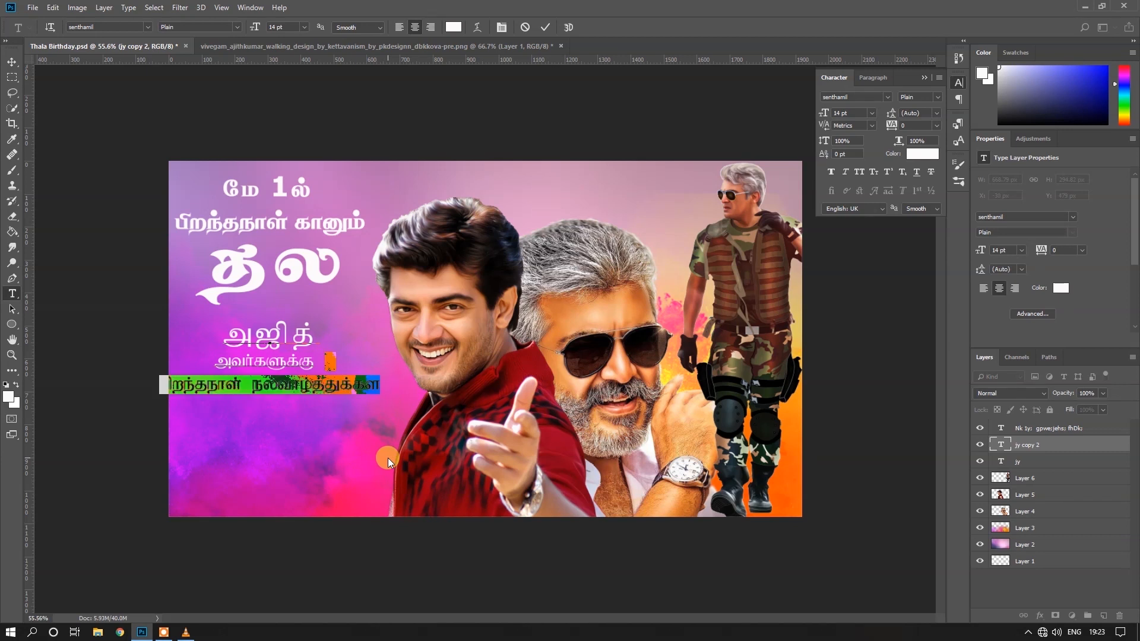
pyautogui.click(12, 61)
pyautogui.moveTo(288, 387); pyautogui.dragTo(307, 388)
# Step: Remove the "அவர்களுக்கு" and "பிறந்தநாள் நல்வாழ்த்துக்கள" lines from the text block, leaving only "அஜித்"
pyautogui.click(12, 294)
pyautogui.moveTo(229, 358); pyautogui.dragTo(395, 395)
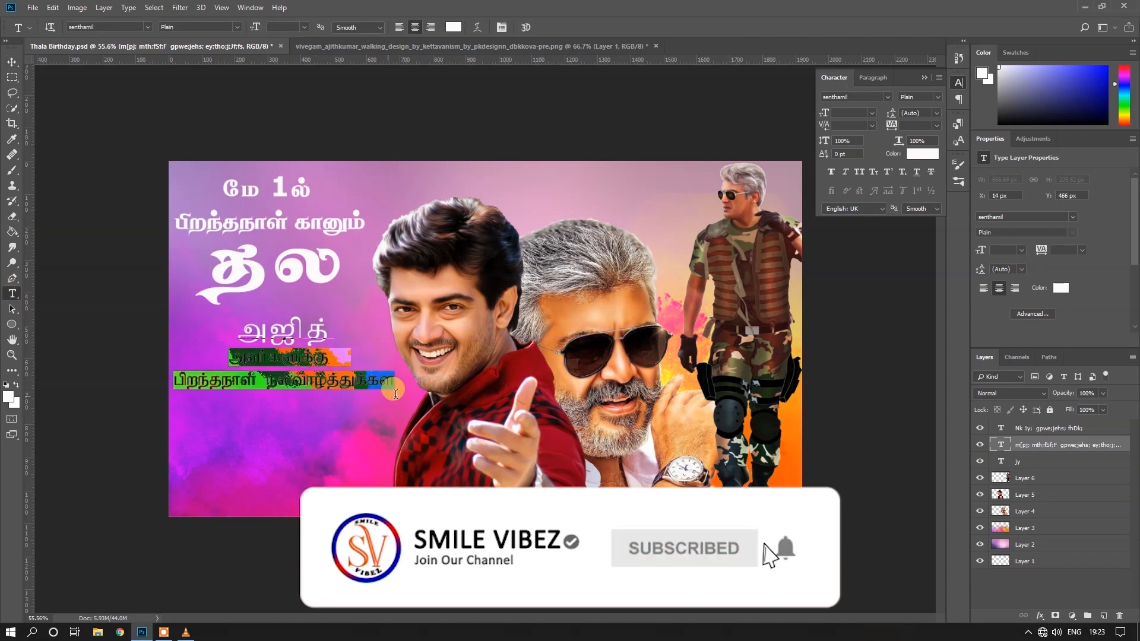
pyautogui.press('BackSpace')
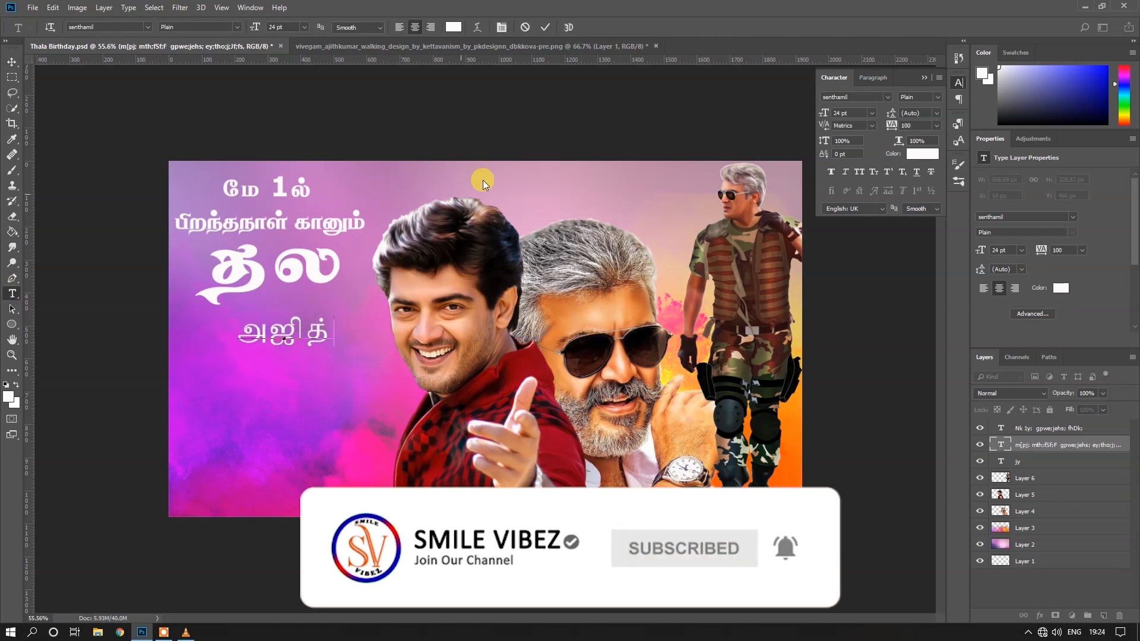
pyautogui.click(545, 27)
# Step: Place "அவர்களுக்கு" and "பிறந்தநாள் நல்வாழ்த்துக்கள" as a separate two-line 14 pt text layer, shifted slightly right and down below "அஜித்"
pyautogui.click(272, 363)
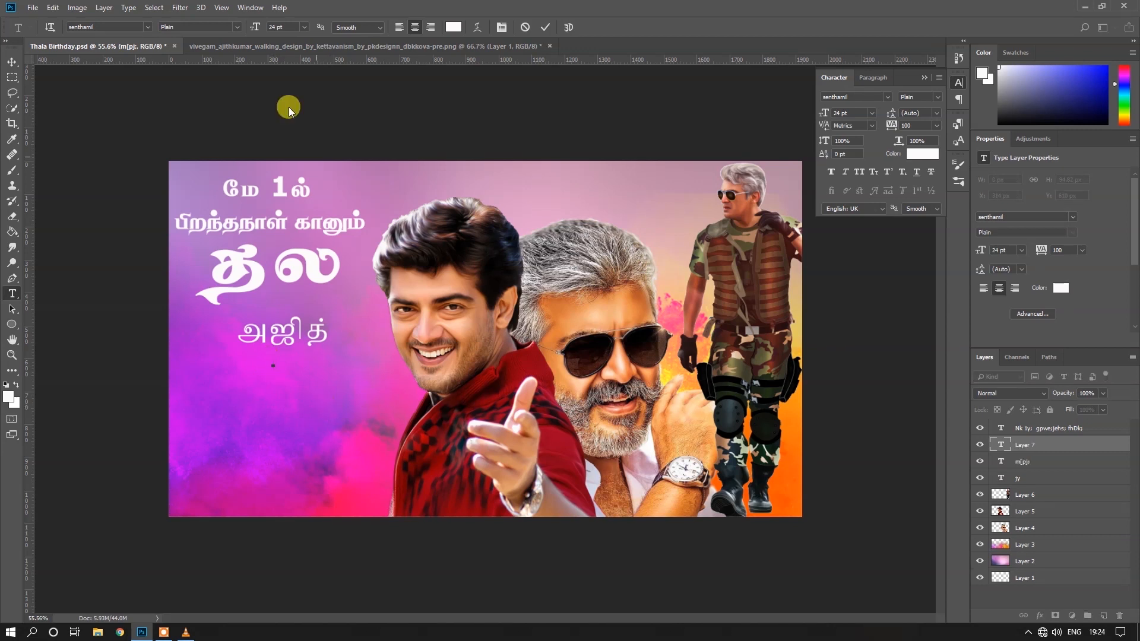
pyautogui.click(304, 28)
pyautogui.click(297, 114)
pyautogui.write('அவர்களுக்கு பிறந்தநாள் நல்வாழ்த்துக்கள்')
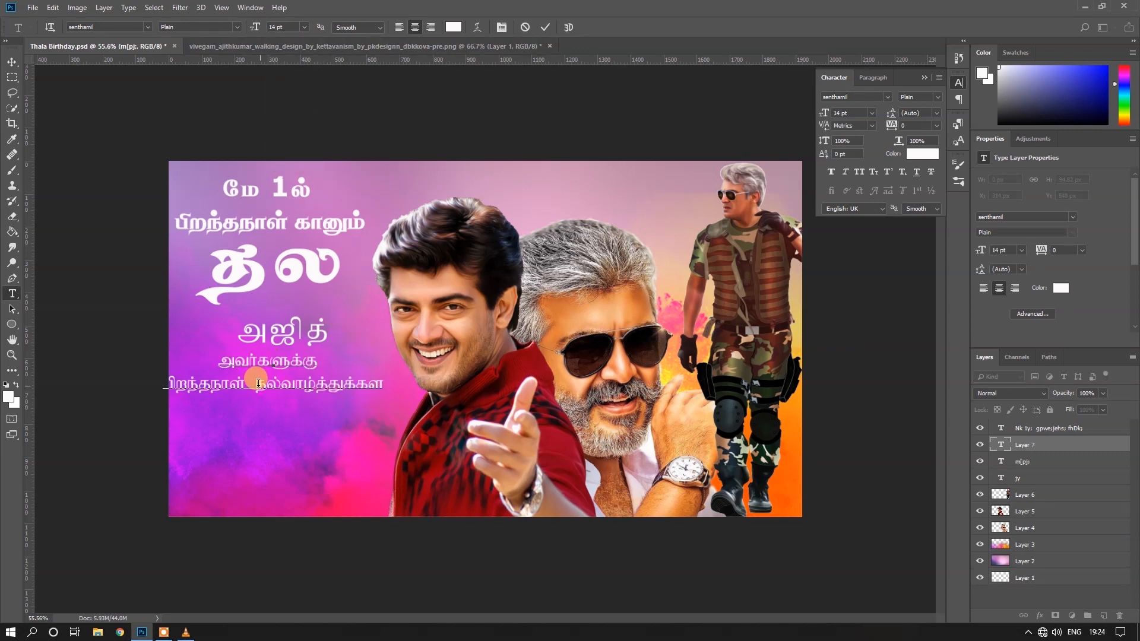
pyautogui.click(12, 61)
pyautogui.moveTo(283, 367)
pyautogui.mouseDown()
pyautogui.moveTo(300, 368)
pyautogui.moveTo(300, 381)
pyautogui.mouseUp()
# Step: Set the letter tracking of the "அஜித்" text to 0
pyautogui.click(303, 327)
pyautogui.click(12, 293)
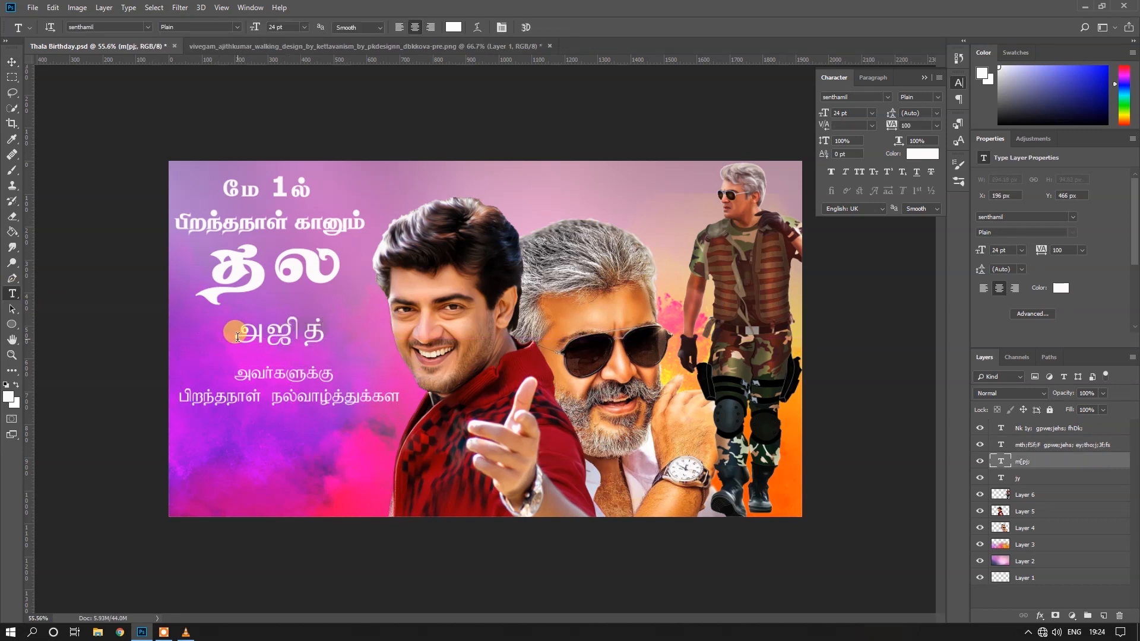
pyautogui.moveTo(182, 326); pyautogui.dragTo(355, 336)
pyautogui.click(936, 126)
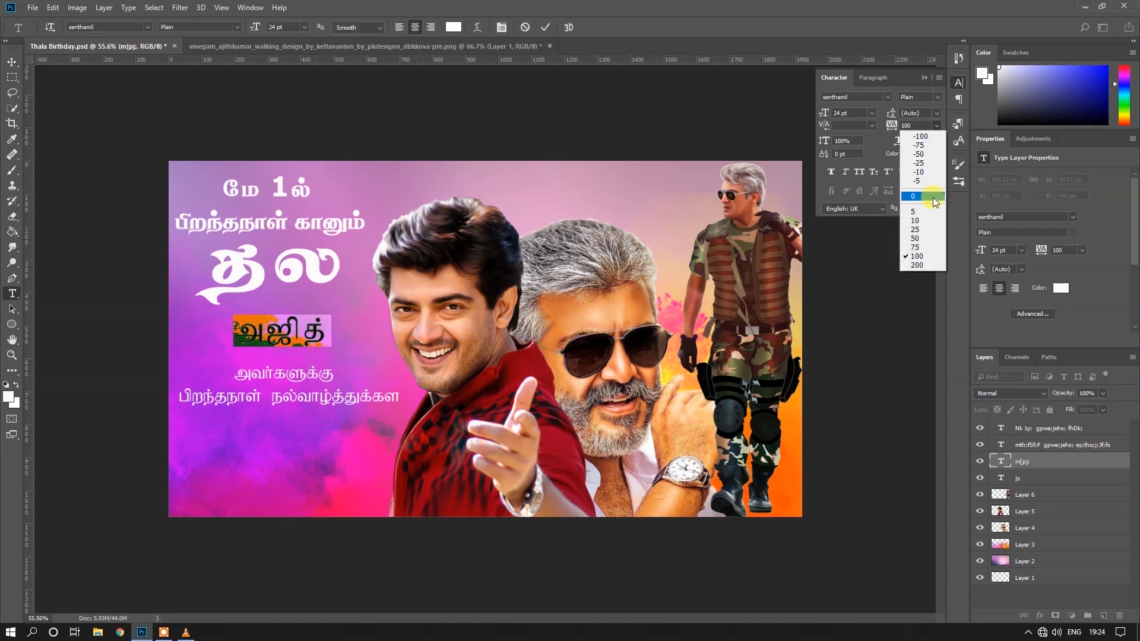
pyautogui.click(923, 197)
# Step: Try the NC Kiddu and NC Nisha fonts on the "அஜித்" text
pyautogui.click(147, 27)
pyautogui.moveTo(364, 69); pyautogui.dragTo(369, 229)
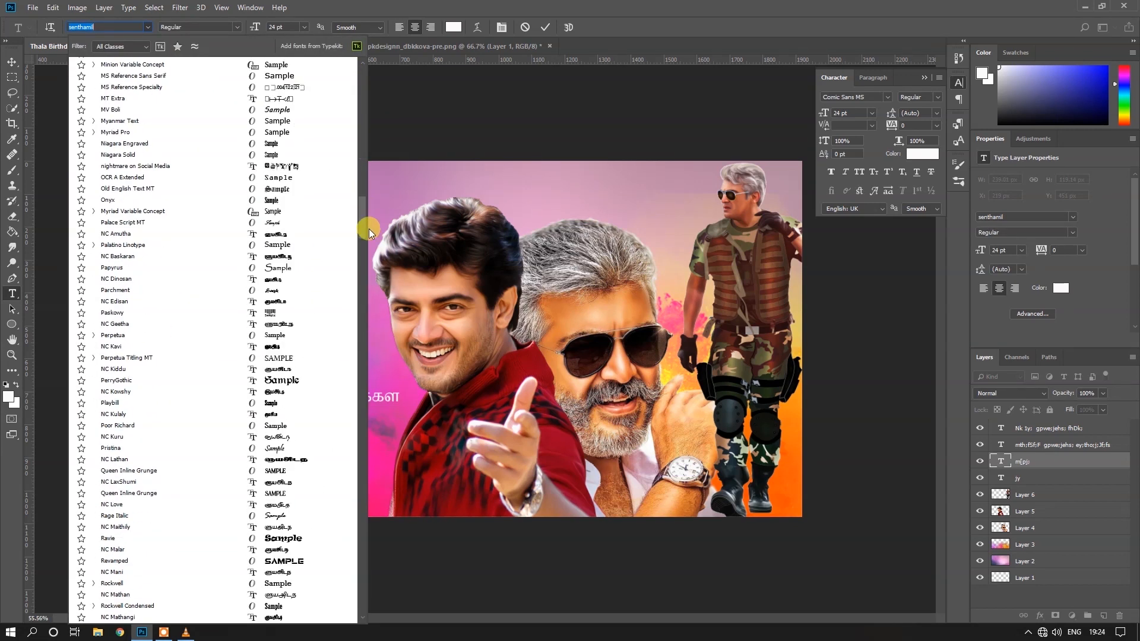
pyautogui.click(289, 370)
pyautogui.click(147, 27)
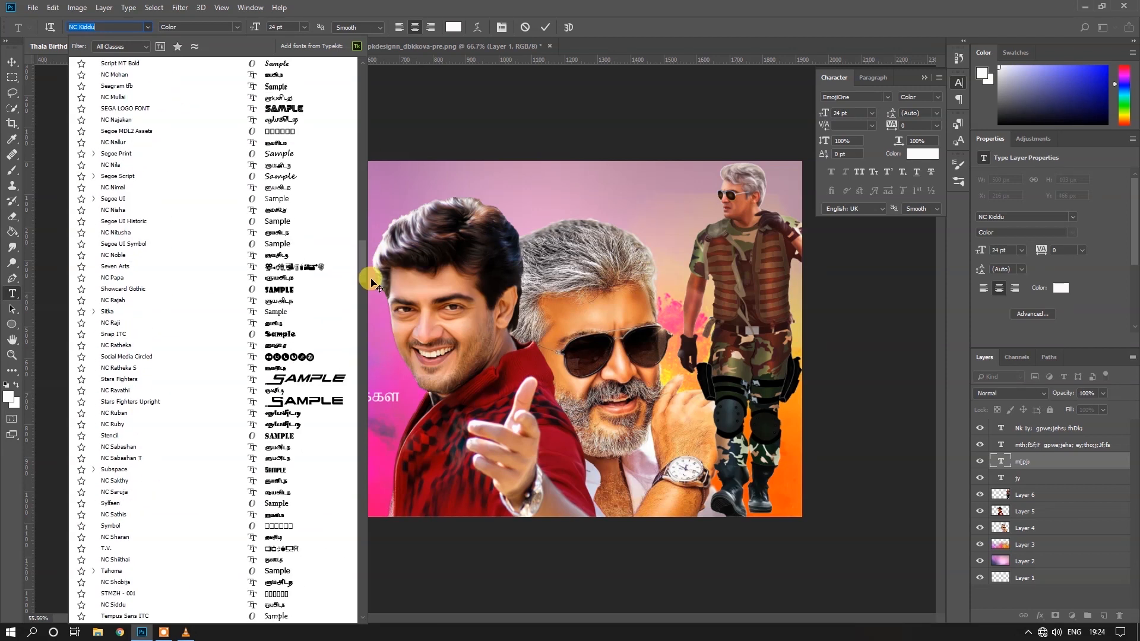
pyautogui.click(280, 209)
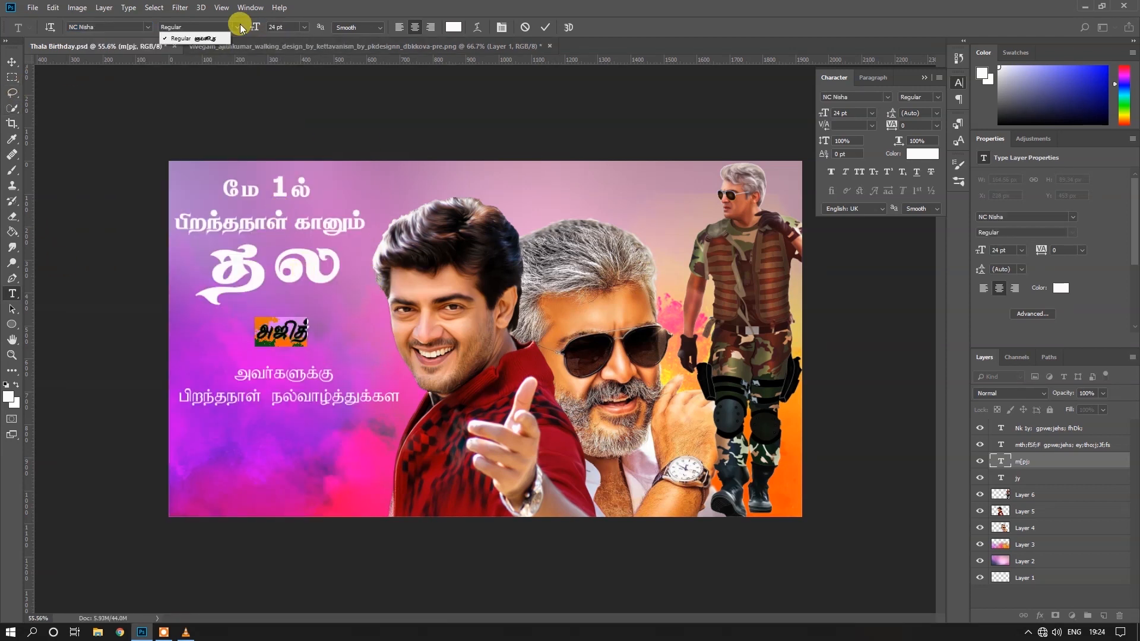
# Step: Set the "அஜித்" text to Sharp anti-aliasing and 36 pt
pyautogui.click(373, 29)
pyautogui.click(368, 47)
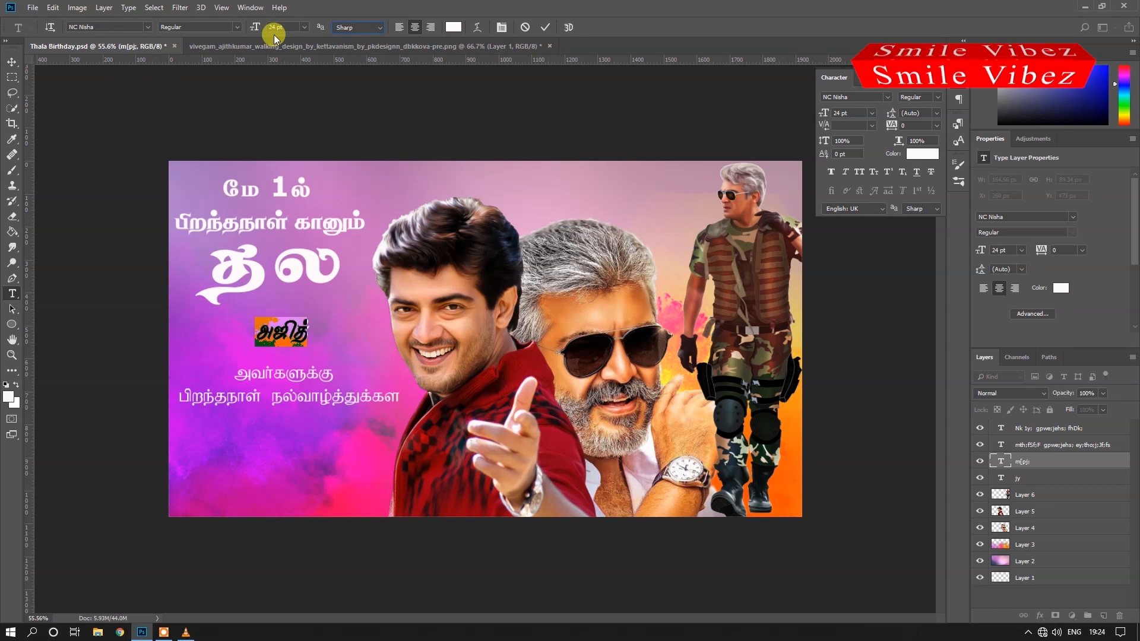
pyautogui.click(304, 27)
pyautogui.click(292, 153)
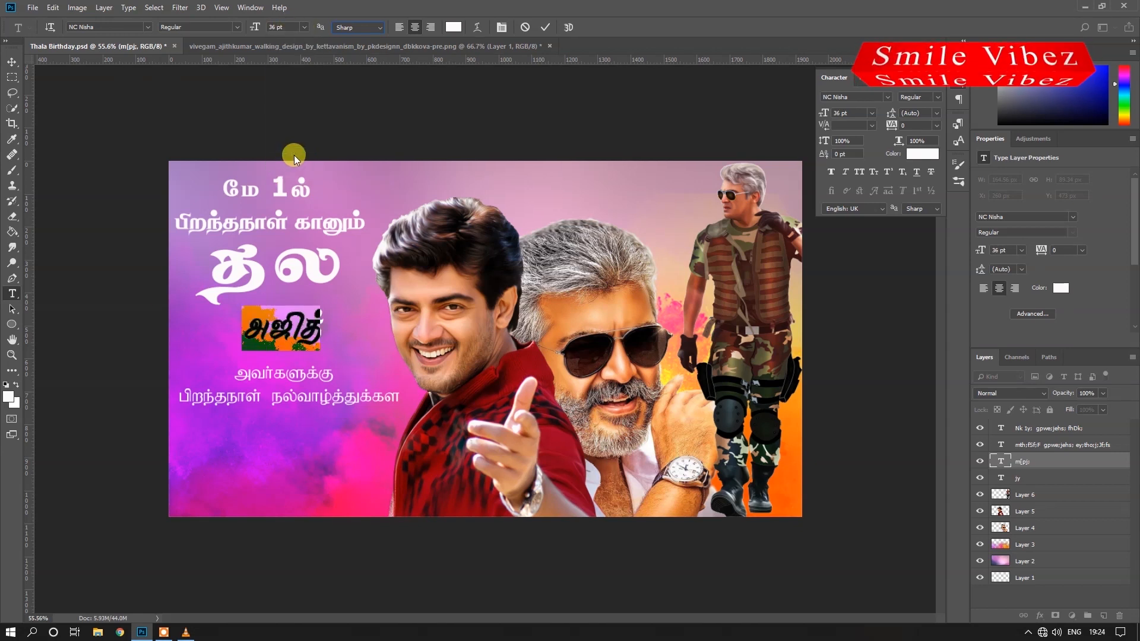
pyautogui.click(545, 28)
# Step: Try the NC Mathangi and NC Thivan fonts on the "அஜித்" text
pyautogui.doubleClick(284, 328)
pyautogui.click(148, 27)
pyautogui.moveTo(361, 100); pyautogui.dragTo(368, 255)
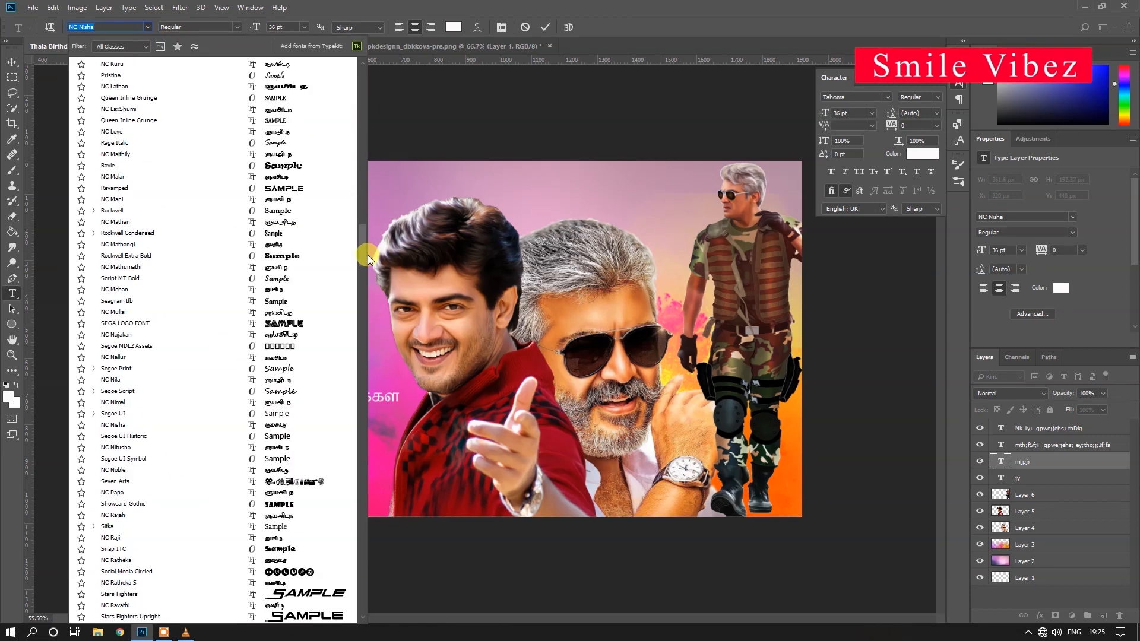
pyautogui.click(295, 246)
pyautogui.click(544, 27)
pyautogui.click(148, 28)
pyautogui.moveTo(361, 100); pyautogui.dragTo(353, 299)
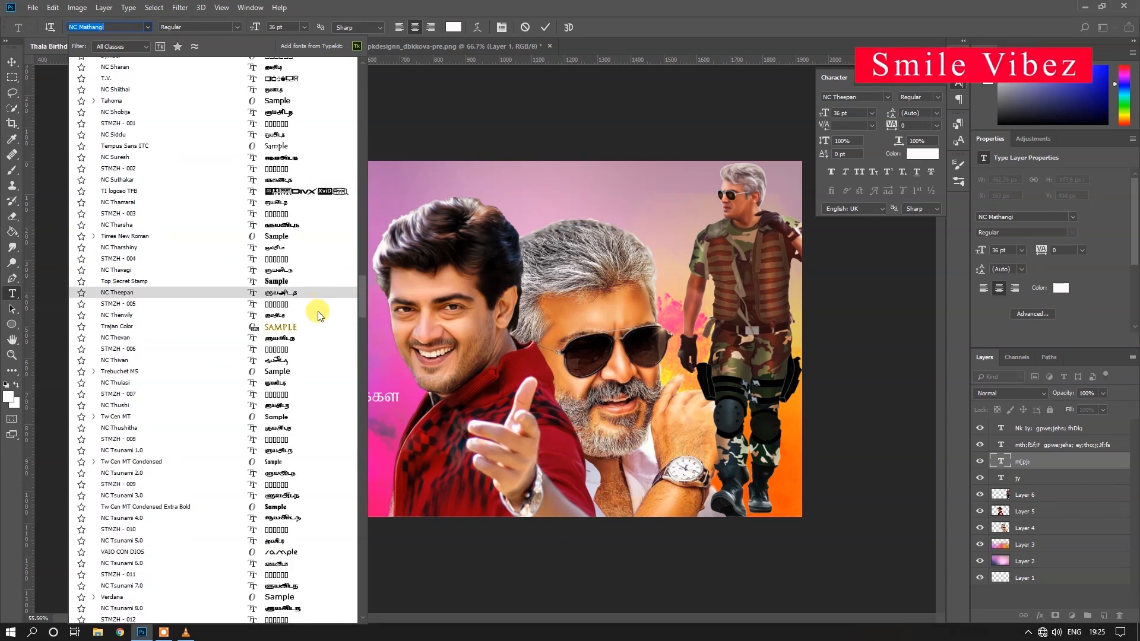
pyautogui.click(305, 359)
# Step: Set the "அஜித்" text in the NC Shobija font
pyautogui.click(148, 27)
pyautogui.moveTo(362, 65); pyautogui.dragTo(361, 289)
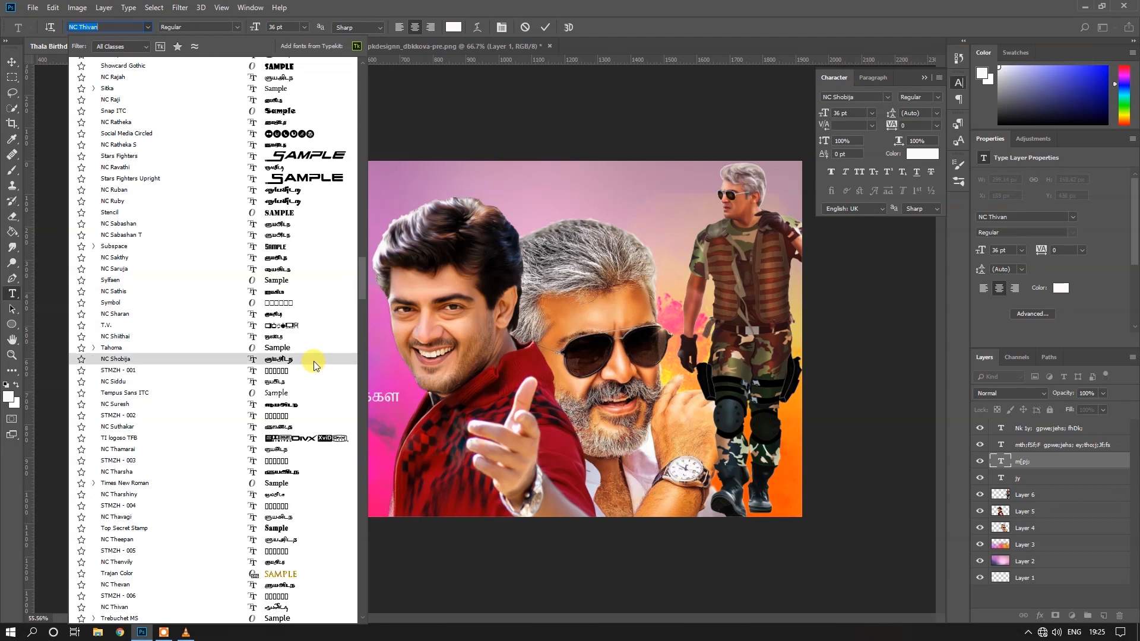
pyautogui.click(314, 359)
pyautogui.click(545, 27)
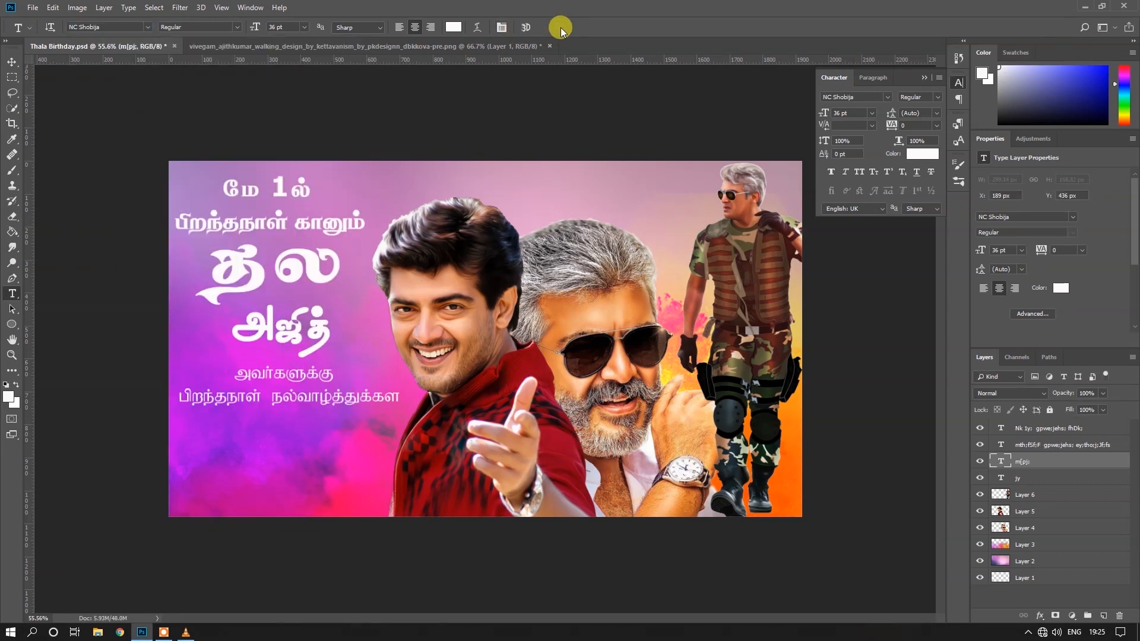
# Step: Nudge the "அஜித்" text right to about X 261 px and slightly down, between "தல" and the two greeting lines
pyautogui.click(7, 62)
pyautogui.press('Up')
pyautogui.press('Up')
pyautogui.press('Up')
pyautogui.press('Up')
pyautogui.press('Up')
pyautogui.press('Up')
pyautogui.press('Up')
pyautogui.press('Up')
pyautogui.press('Up')
pyautogui.press('Up')
pyautogui.press('Up')
pyautogui.press('Up')
pyautogui.press('Up')
pyautogui.press('Up')
pyautogui.press('Up')
pyautogui.press('Right')
pyautogui.press('Right')
pyautogui.press('Right')
pyautogui.press('Right')
pyautogui.press('Right')
pyautogui.press('Right')
pyautogui.press('Right')
pyautogui.press('Right')
pyautogui.press('Right')
pyautogui.press('Right')
pyautogui.press('Right')
pyautogui.press('Right')
pyautogui.press('Right')
pyautogui.press('Right')
pyautogui.press('Right')
pyautogui.press('Right')
pyautogui.press('Right')
pyautogui.press('Right')
pyautogui.press('Right')
pyautogui.press('Right')
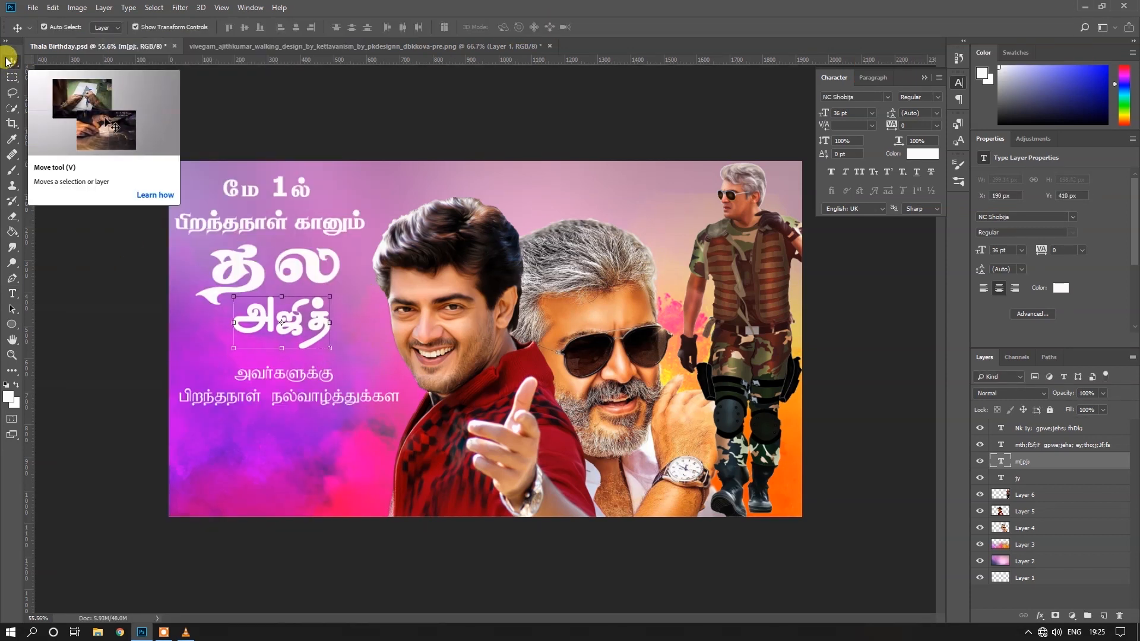
pyautogui.press('Right')
pyautogui.press('Right')
pyautogui.press('Right')
pyautogui.press('Right')
pyautogui.press('Right')
pyautogui.press('Right')
pyautogui.press('Right')
pyautogui.press('Right')
pyautogui.press('Right')
pyautogui.press('Right')
pyautogui.press('Right')
pyautogui.press('Right')
pyautogui.press('Down')
pyautogui.press('Down')
pyautogui.press('Down')
pyautogui.press('Down')
pyautogui.press('Down')
pyautogui.press('Down')
pyautogui.press('Down')
pyautogui.press('Down')
pyautogui.press('Down')
pyautogui.press('Down')
pyautogui.press('Down')
pyautogui.press('Down')
pyautogui.press('Down')
pyautogui.press('Down')
pyautogui.press('Down')
pyautogui.press('Down')
pyautogui.press('Down')
pyautogui.press('Down')
pyautogui.press('Down')
pyautogui.press('Down')
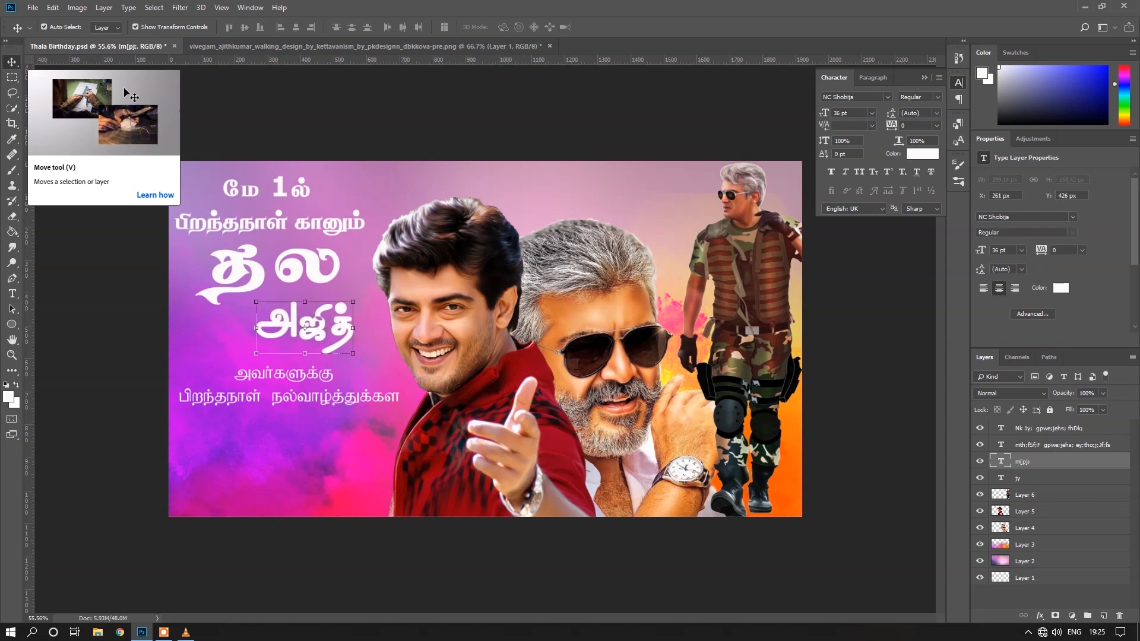
pyautogui.click(12, 293)
pyautogui.moveTo(256, 336); pyautogui.dragTo(301, 339)
pyautogui.click(546, 28)
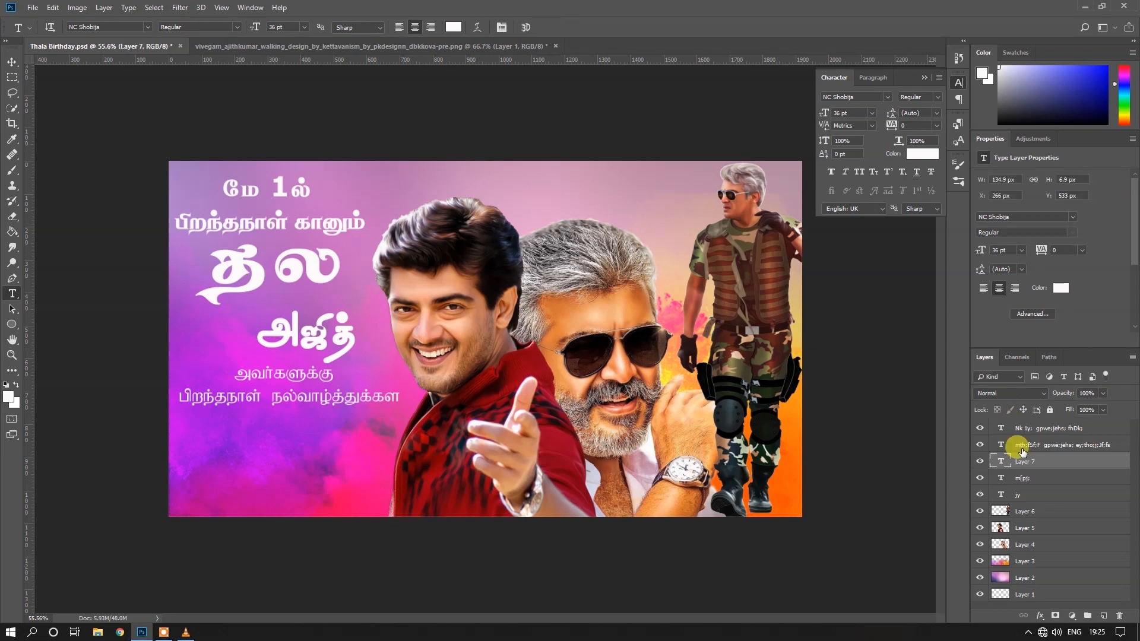
pyautogui.press('Delete')
# Step: Enlarge the "அஜித்" text to 40 pt
pyautogui.doubleClick(265, 337)
pyautogui.click(305, 27)
pyautogui.click(282, 27)
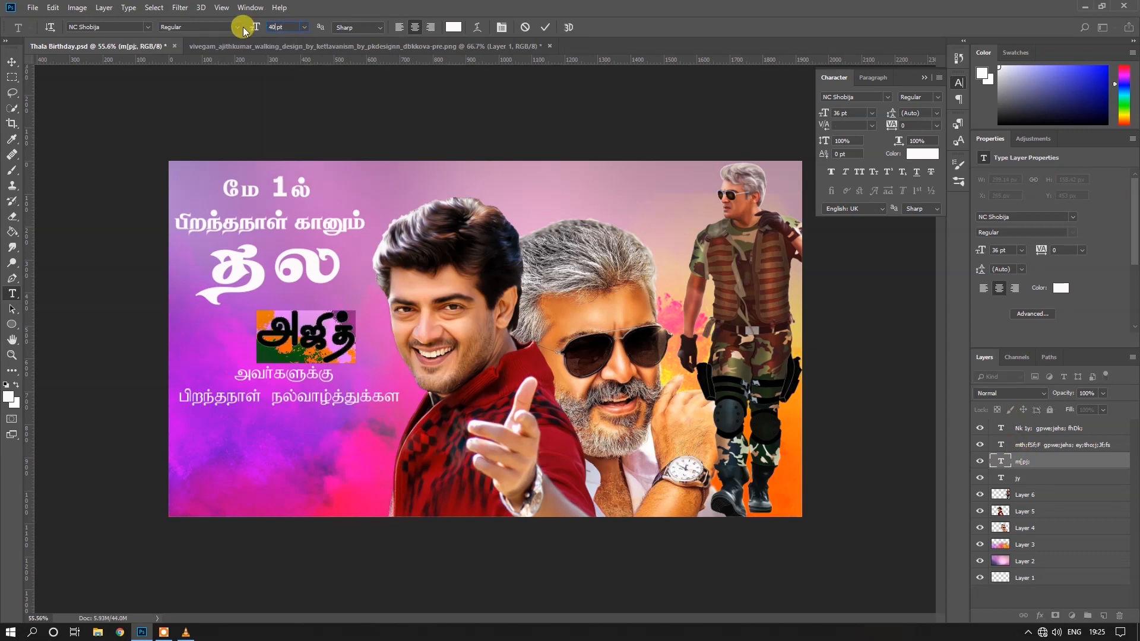
pyautogui.click(543, 26)
pyautogui.moveTo(218, 178); pyautogui.dragTo(365, 234)
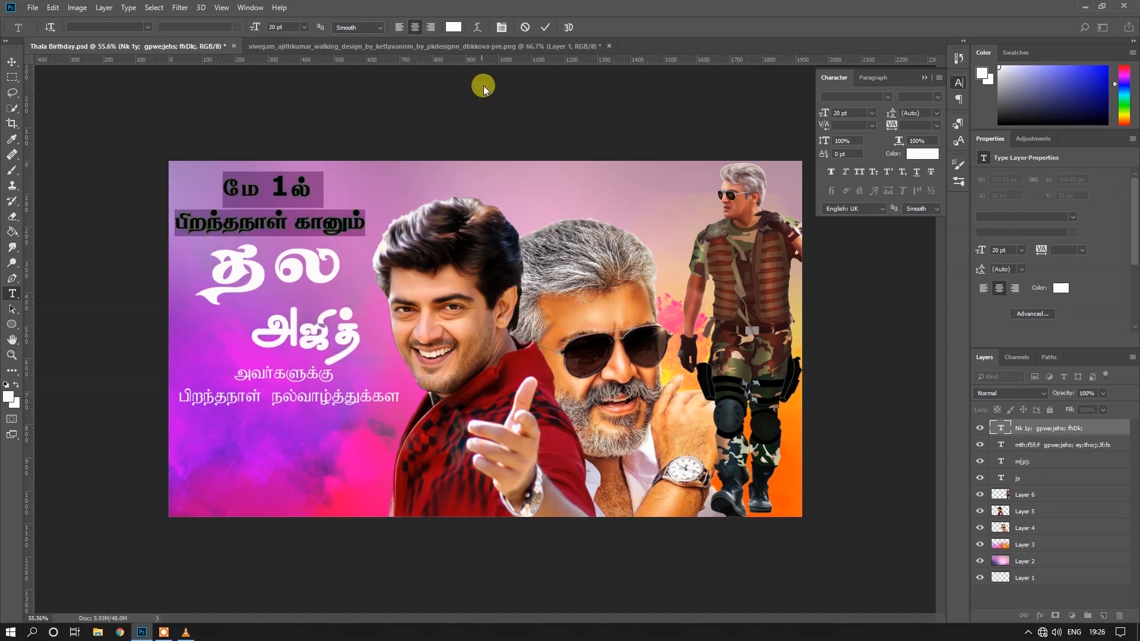
pyautogui.click(544, 27)
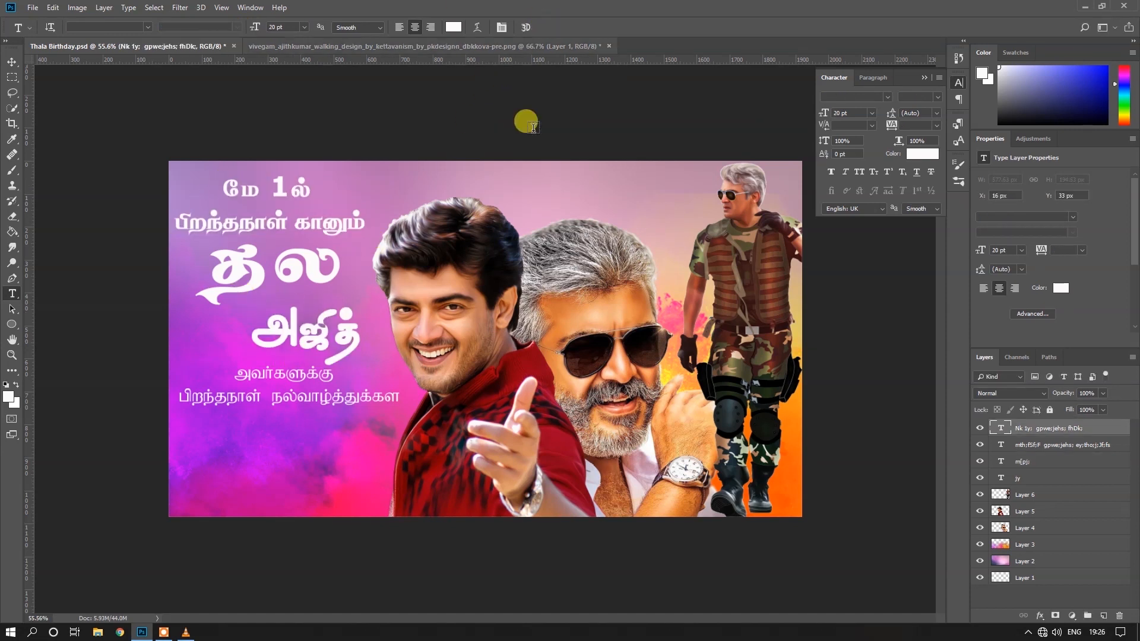
# Step: Add the missing dot mark at the end of "நல்வாழ்த்துக்கள்" and append "..." to the line
pyautogui.click(355, 392)
pyautogui.click(236, 377)
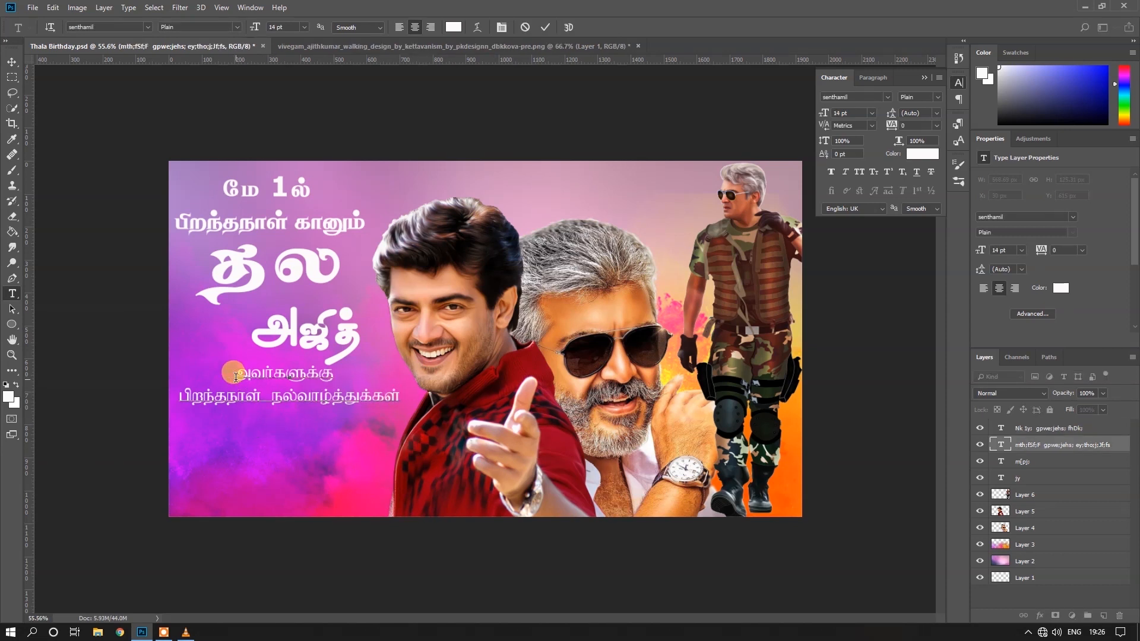
pyautogui.write('...')
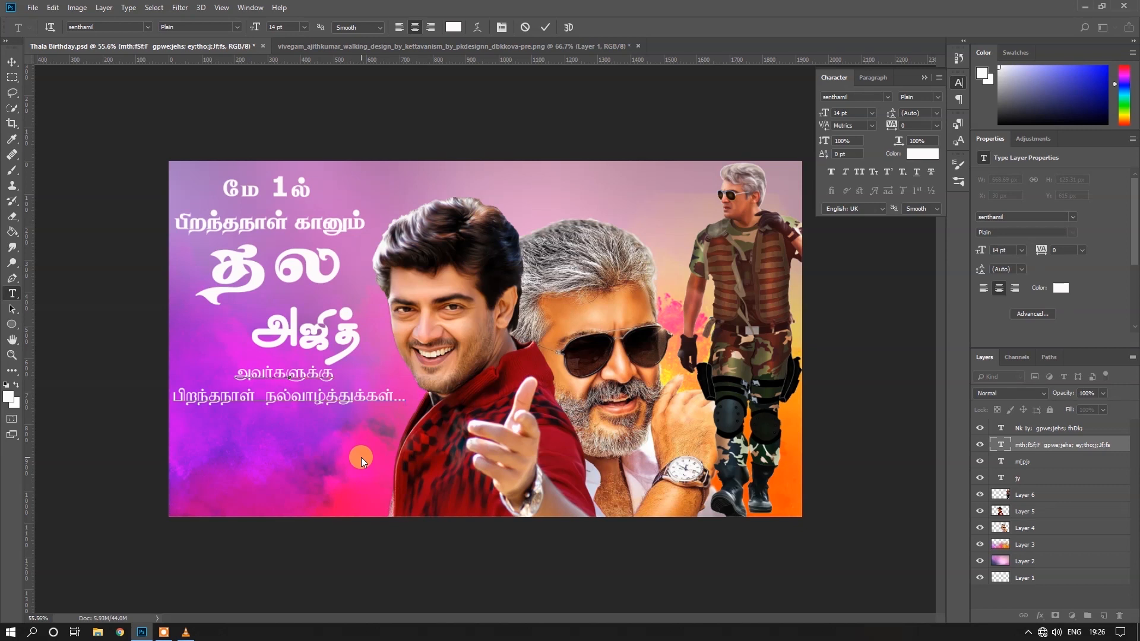
# Step: Nudge the two greeting lines below "அஜித்" down and slightly right to about X 24 px, Y 637 px
pyautogui.click(12, 61)
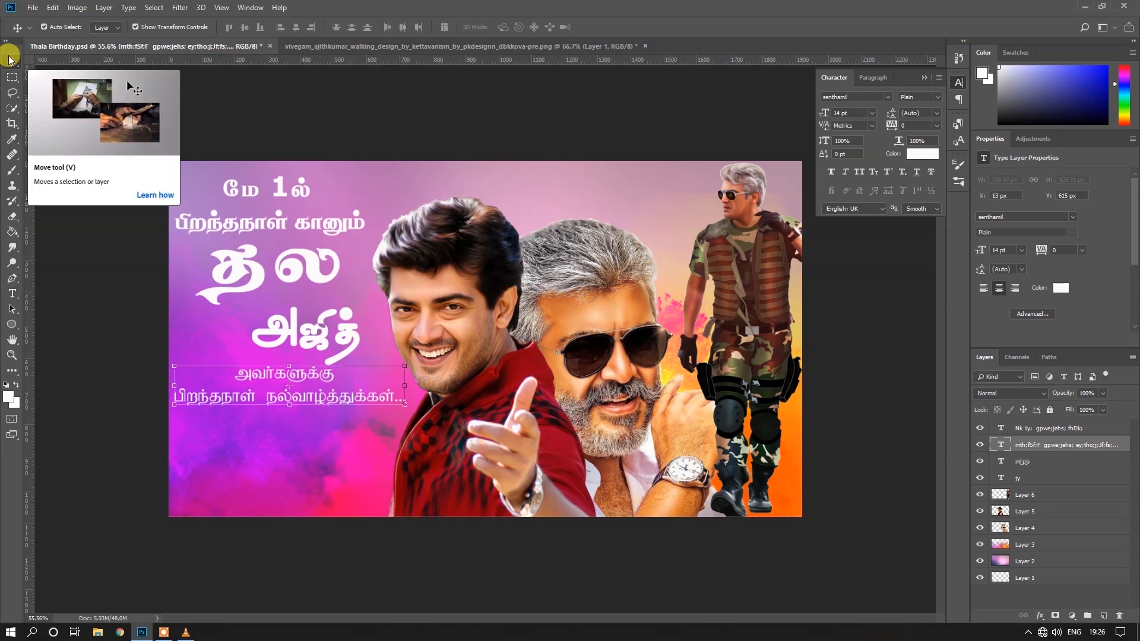
pyautogui.press('Down')
pyautogui.press('Down')
pyautogui.press('Down')
pyautogui.press('Down')
pyautogui.press('Down')
pyautogui.press('Down')
pyautogui.press('Down')
pyautogui.press('Down')
pyautogui.press('Down')
pyautogui.press('Down')
pyautogui.press('Down')
pyautogui.press('Down')
pyautogui.press('Down')
pyautogui.press('Down')
pyautogui.press('Down')
pyautogui.press('Down')
pyautogui.press('Down')
pyautogui.press('Down')
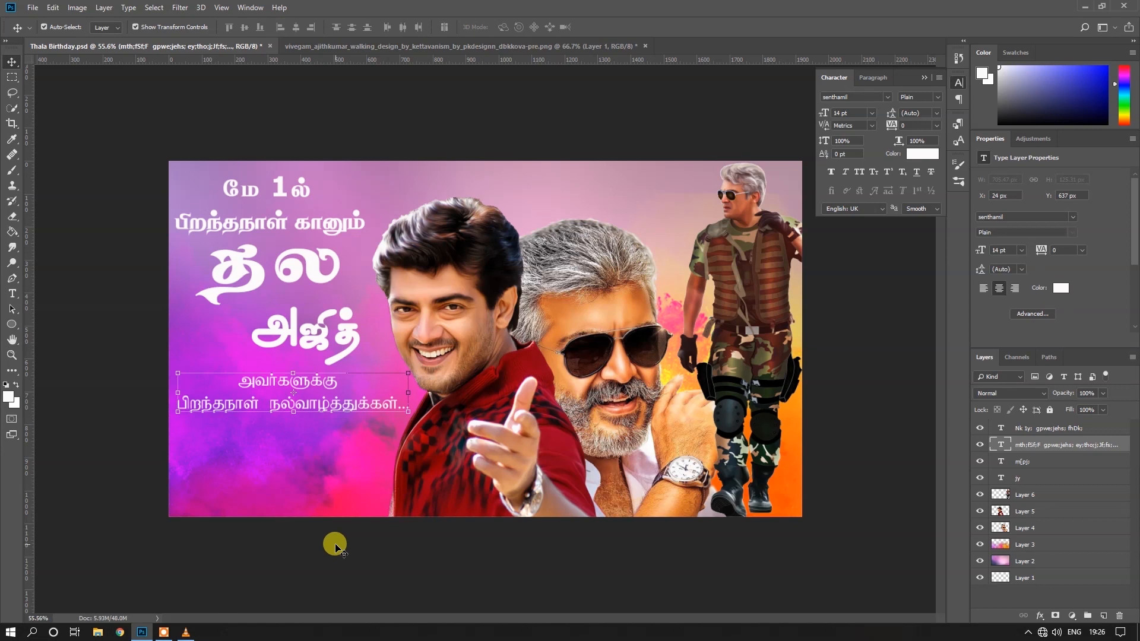
# Step: Set the two greeting lines in the NC Najakan font and shift them right to about X 17 px, Y 642 px
pyautogui.doubleClick(237, 376)
pyautogui.moveTo(236, 377); pyautogui.dragTo(408, 405)
pyautogui.click(147, 27)
pyautogui.moveTo(363, 110); pyautogui.dragTo(373, 262)
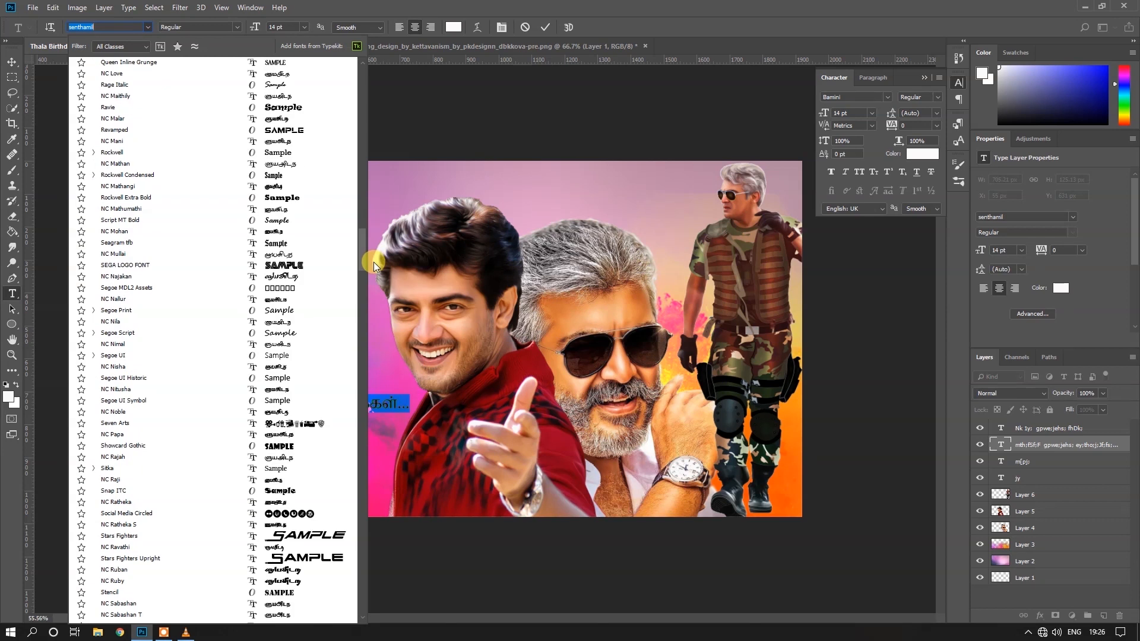
pyautogui.click(302, 276)
pyautogui.click(12, 62)
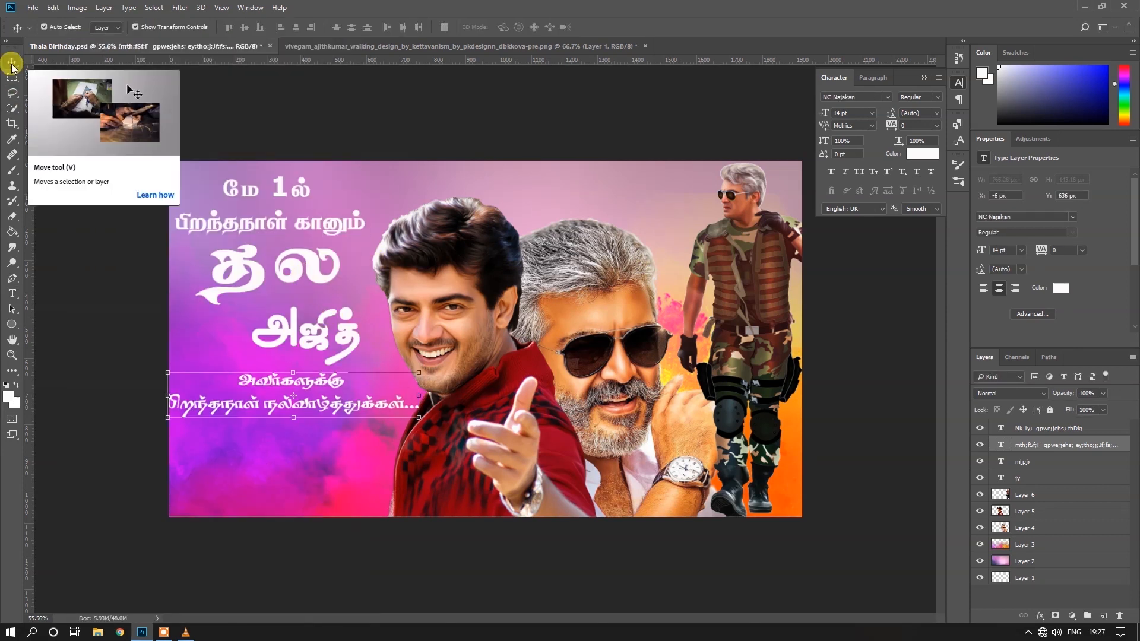
pyautogui.moveTo(301, 384); pyautogui.dragTo(307, 389)
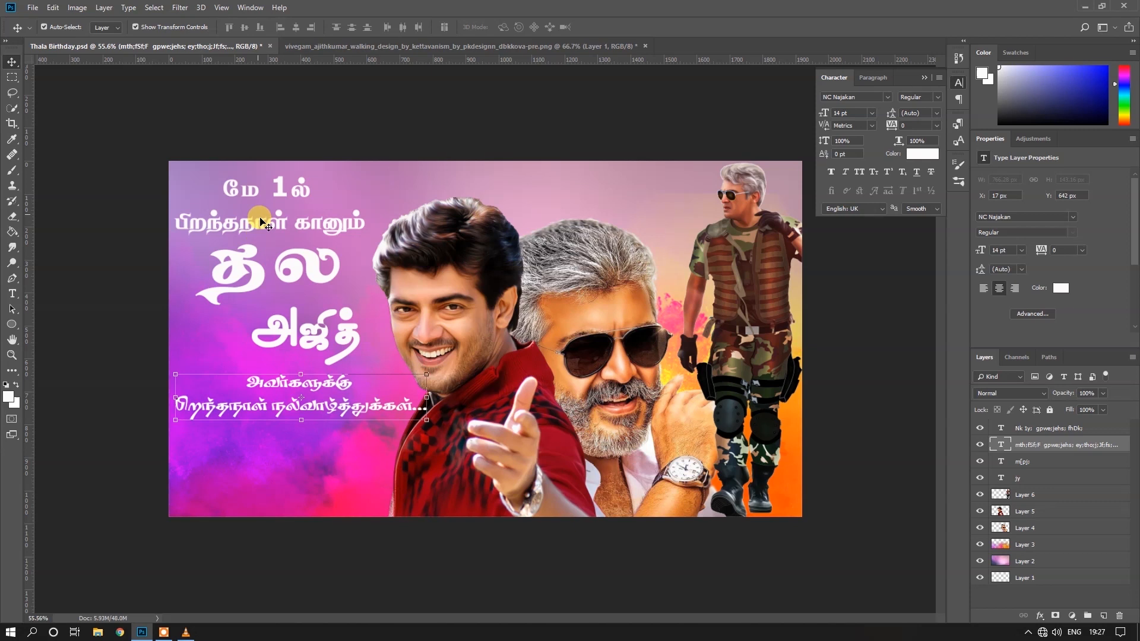
# Step: Add a Bevel & Emboss effect to the "தல" text and give it the multi-peak gloss contour
pyautogui.click(262, 217)
pyautogui.click(309, 271)
pyautogui.rightClick(1054, 478)
pyautogui.click(965, 119)
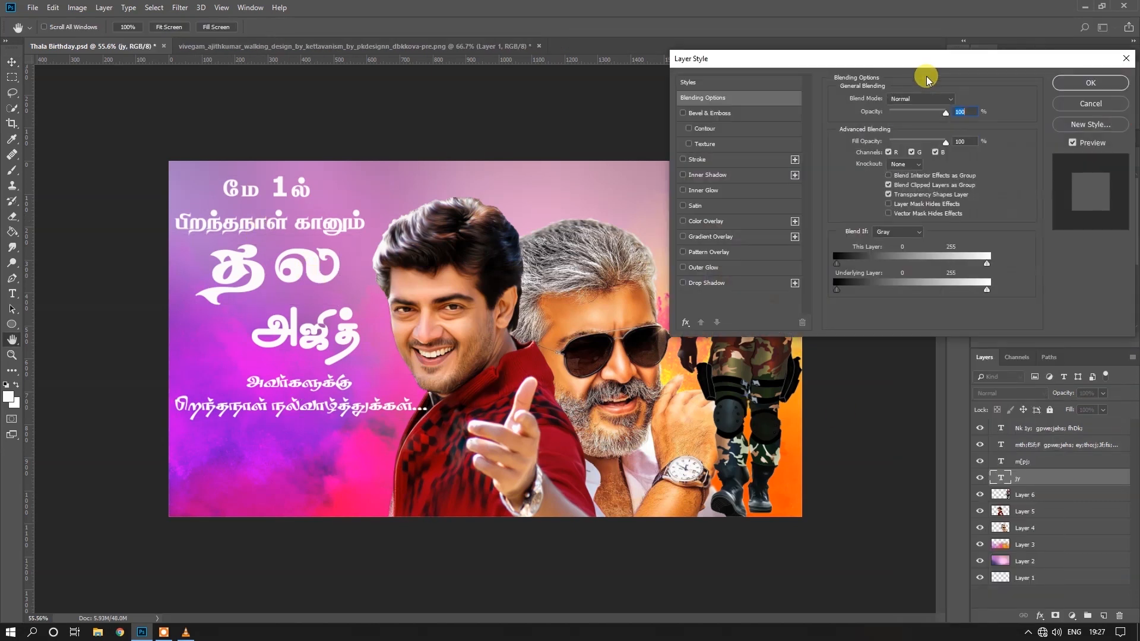
pyautogui.click(583, 125)
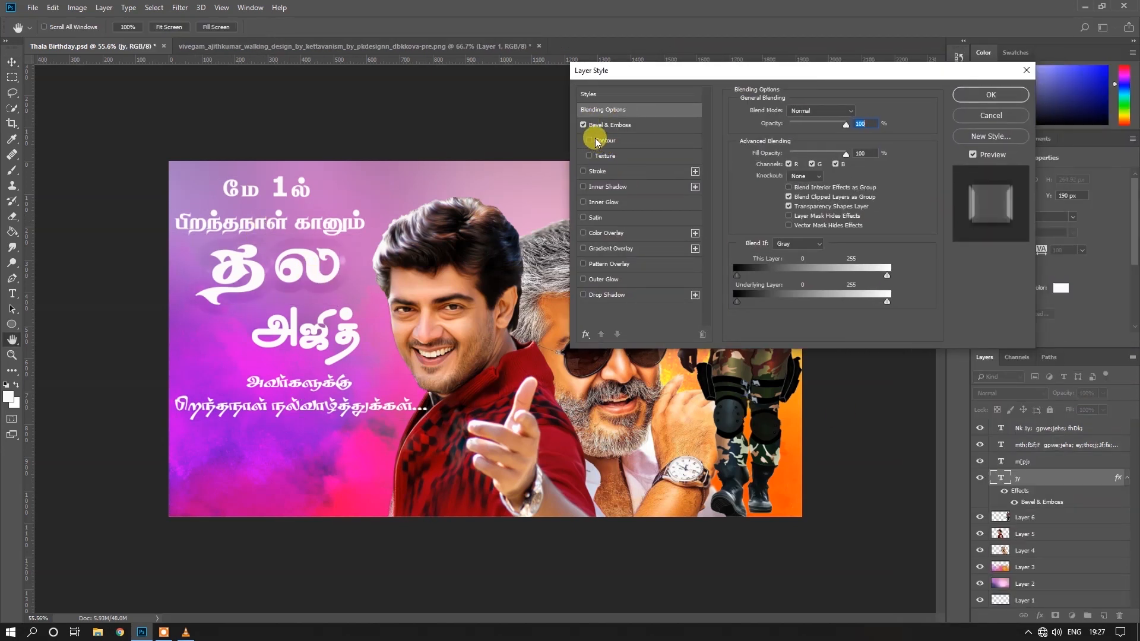
pyautogui.click(616, 125)
pyautogui.click(804, 246)
pyautogui.click(750, 273)
pyautogui.click(762, 293)
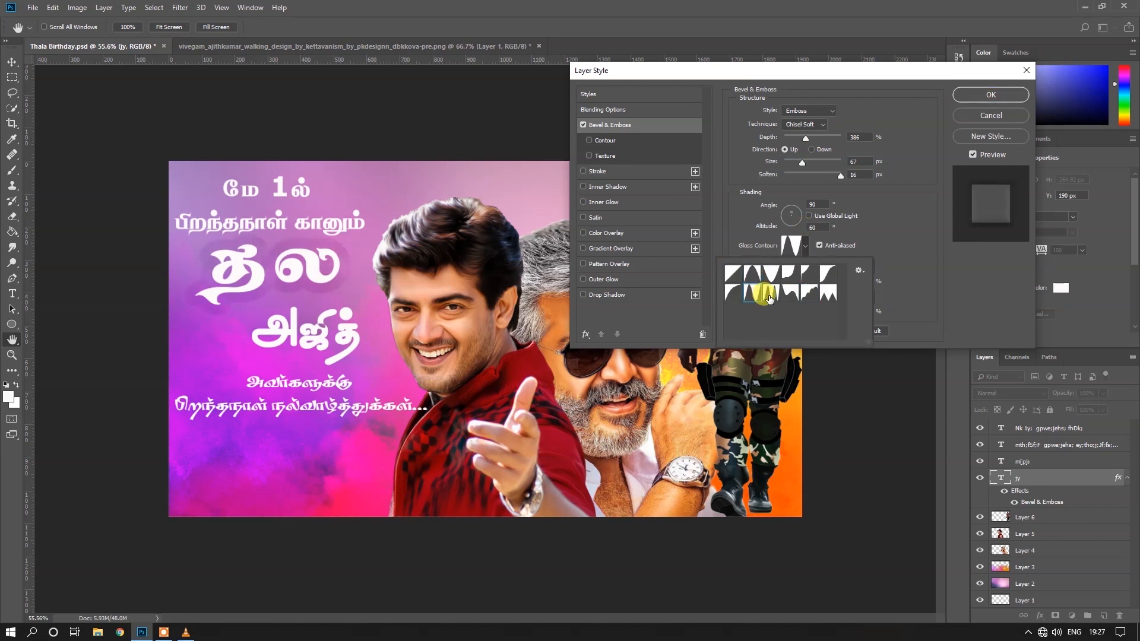
pyautogui.click(802, 248)
# Step: Set the "தல" bevel to Outer Bevel style, Smooth technique, 272% depth and 32 px size
pyautogui.moveTo(806, 138); pyautogui.dragTo(795, 166)
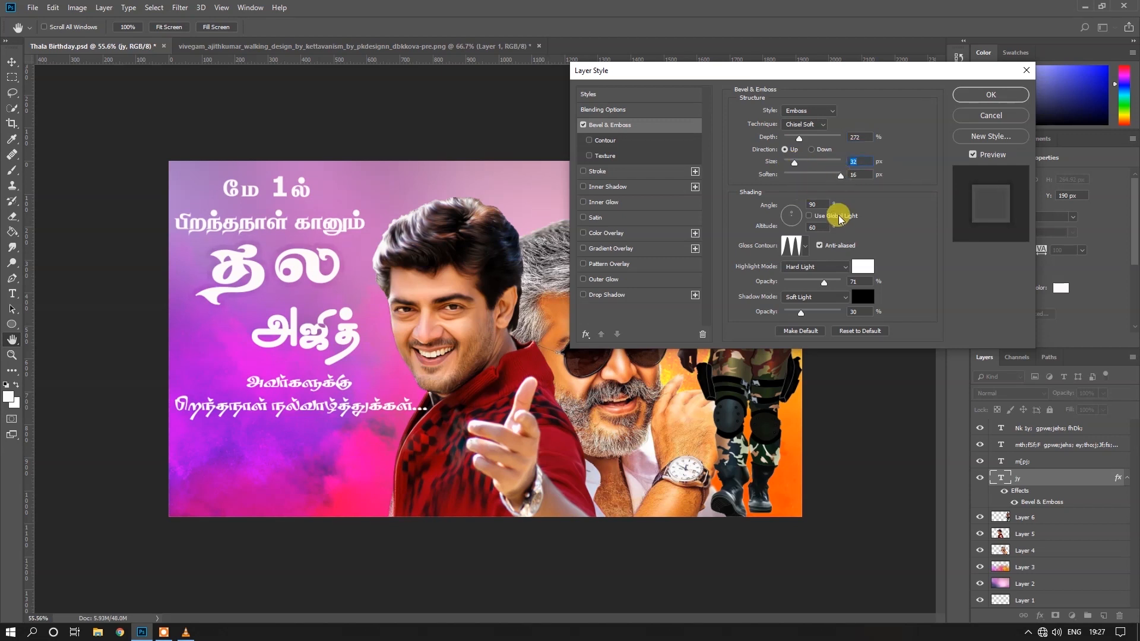
pyautogui.click(813, 111)
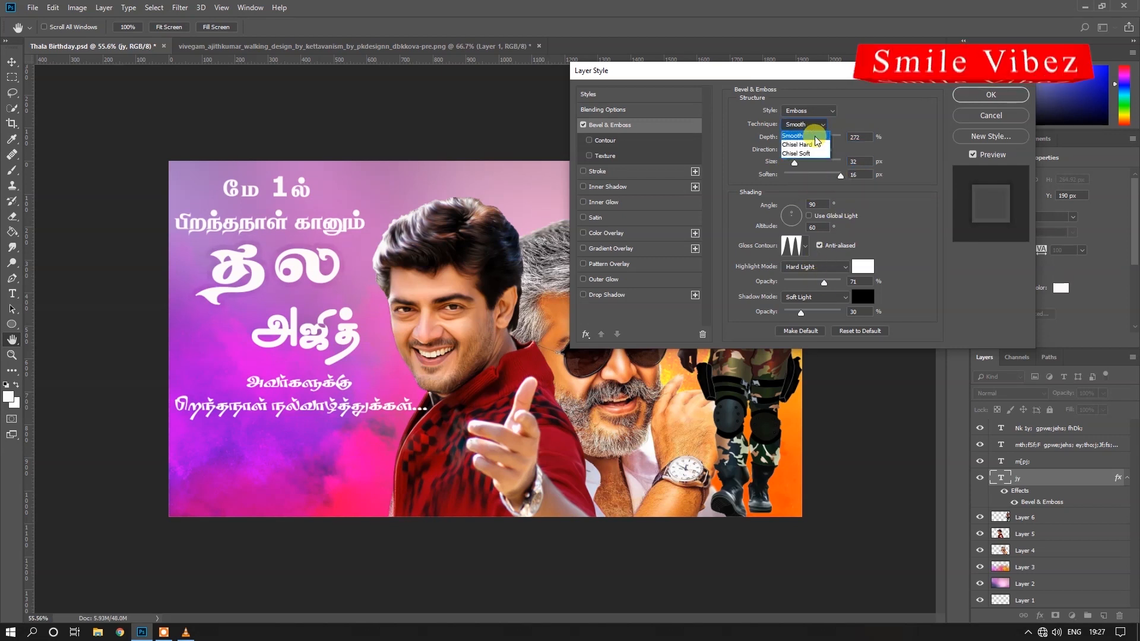
pyautogui.click(805, 107)
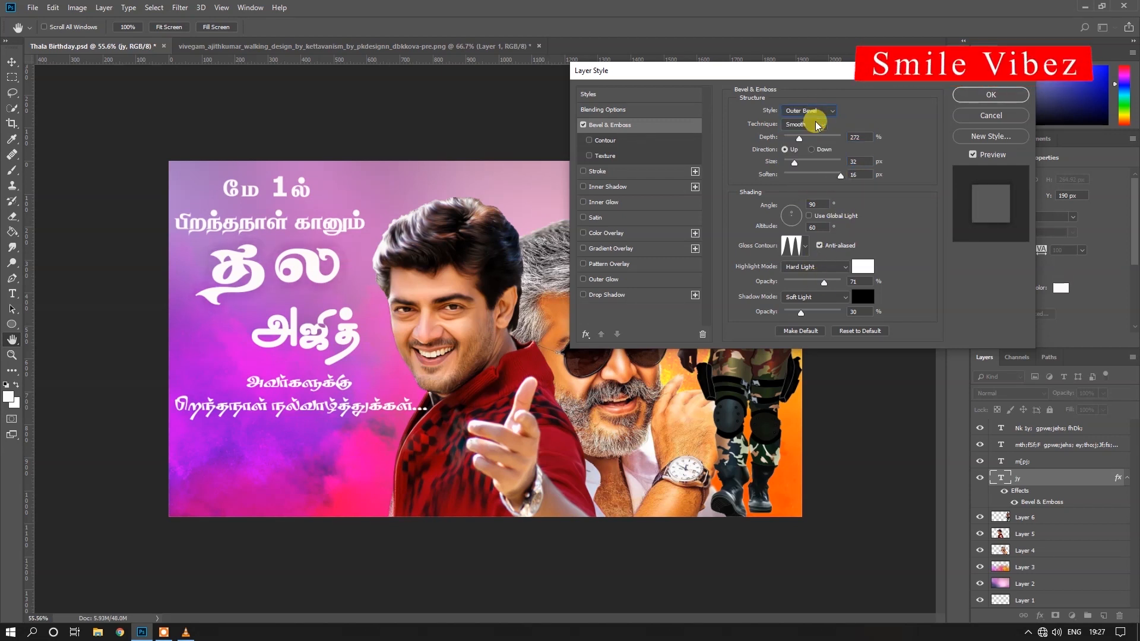
# Step: Add a black outside stroke of about 21 px to the "தல" text
pyautogui.click(583, 171)
pyautogui.click(653, 172)
pyautogui.moveTo(788, 112); pyautogui.dragTo(787, 112)
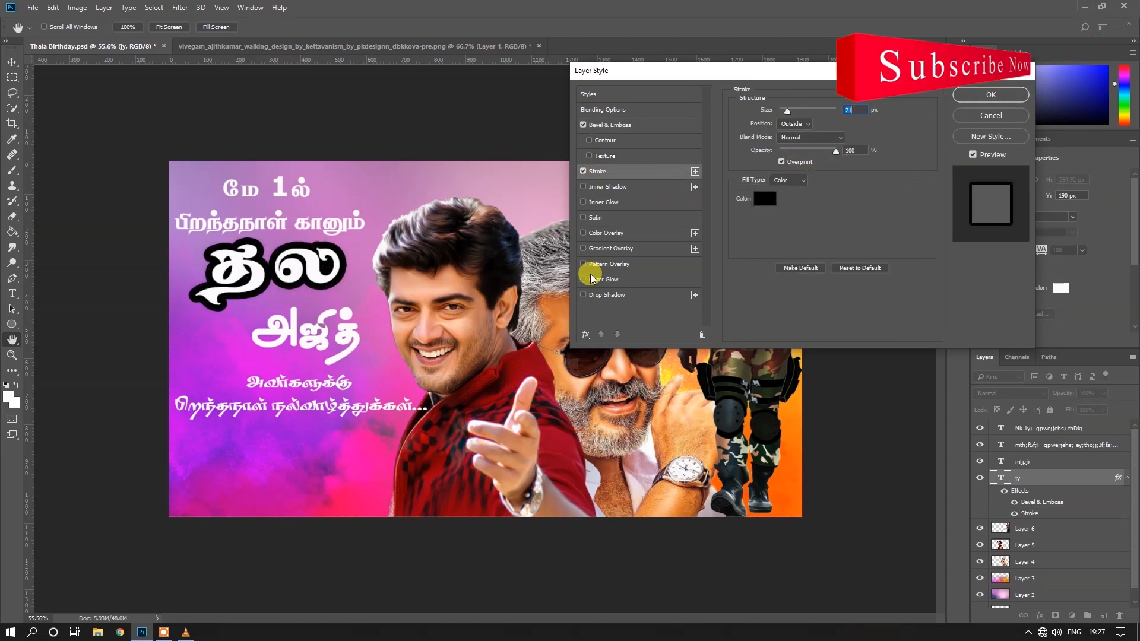
# Step: Try a red (#e60303) Normal-mode outer glow on the "தல" text
pyautogui.click(612, 279)
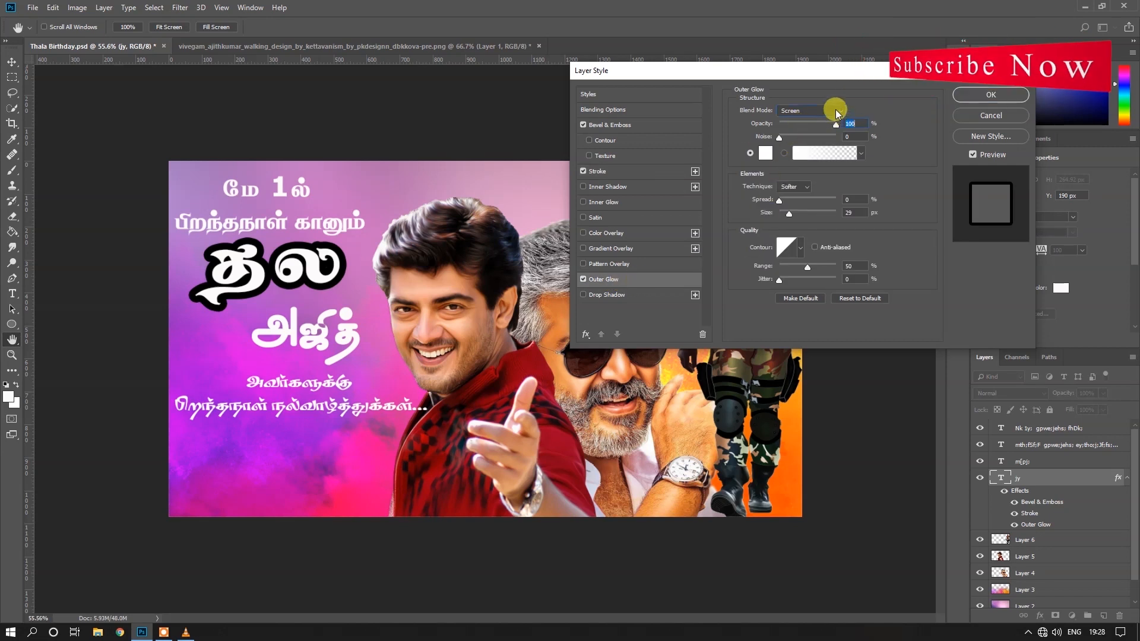
pyautogui.click(765, 153)
pyautogui.click(792, 154)
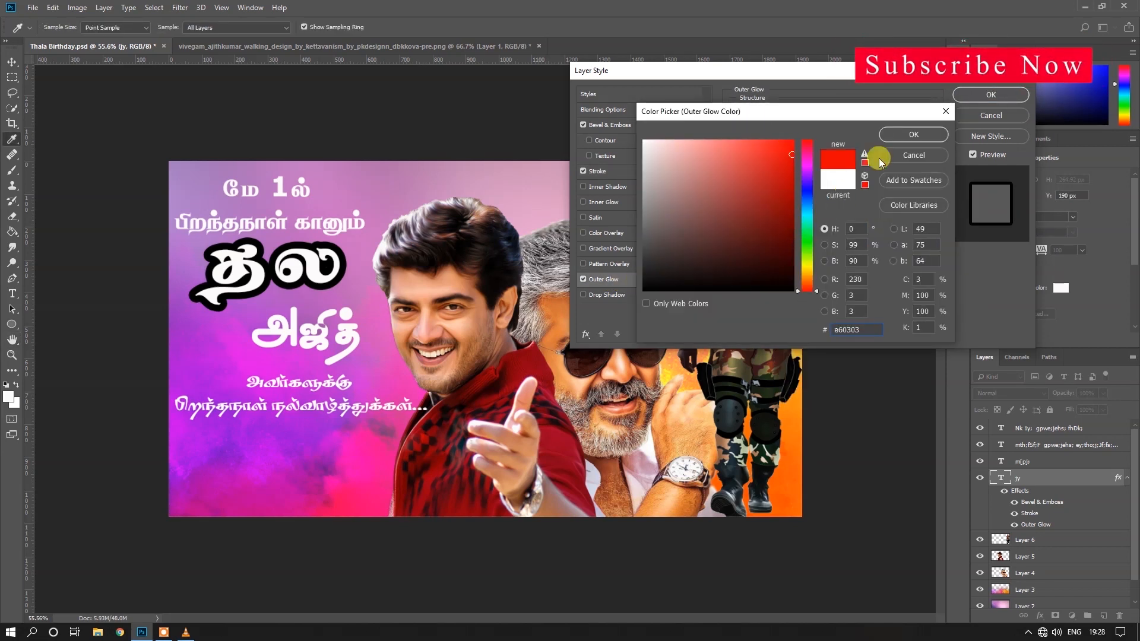
pyautogui.press('Return')
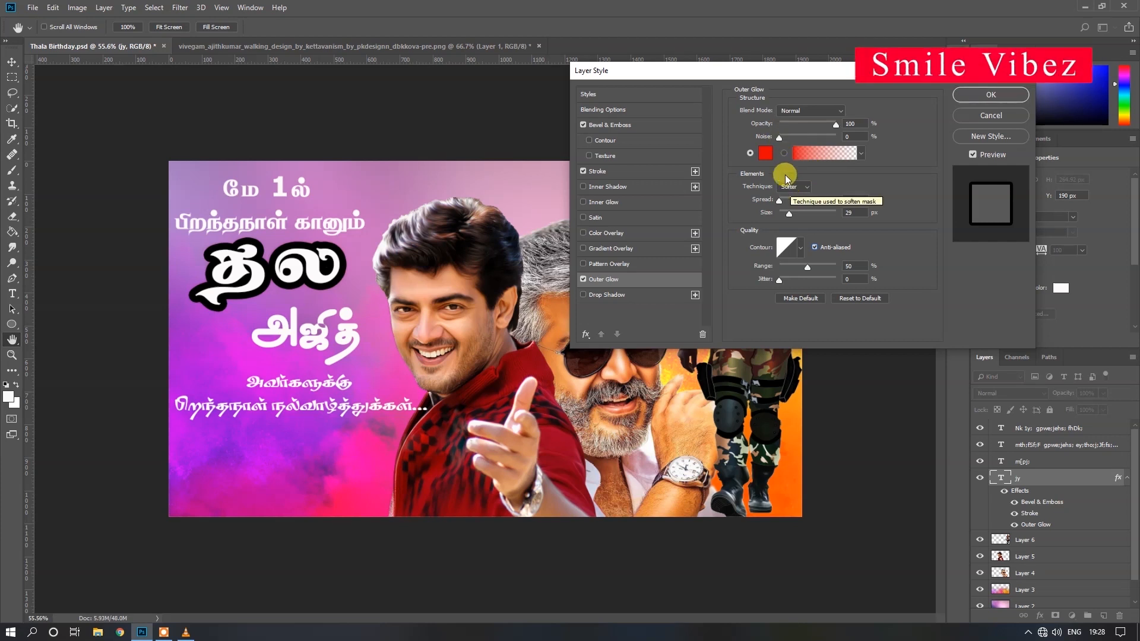
pyautogui.click(583, 279)
# Step: Add a black Normal-mode drop shadow to "தல" with 31 px distance, 7% spread, 21 px size, 16% noise and an anti-aliased stepped contour
pyautogui.click(583, 294)
pyautogui.click(811, 113)
pyautogui.click(814, 123)
pyautogui.moveTo(790, 169); pyautogui.dragTo(789, 193)
pyautogui.click(784, 178)
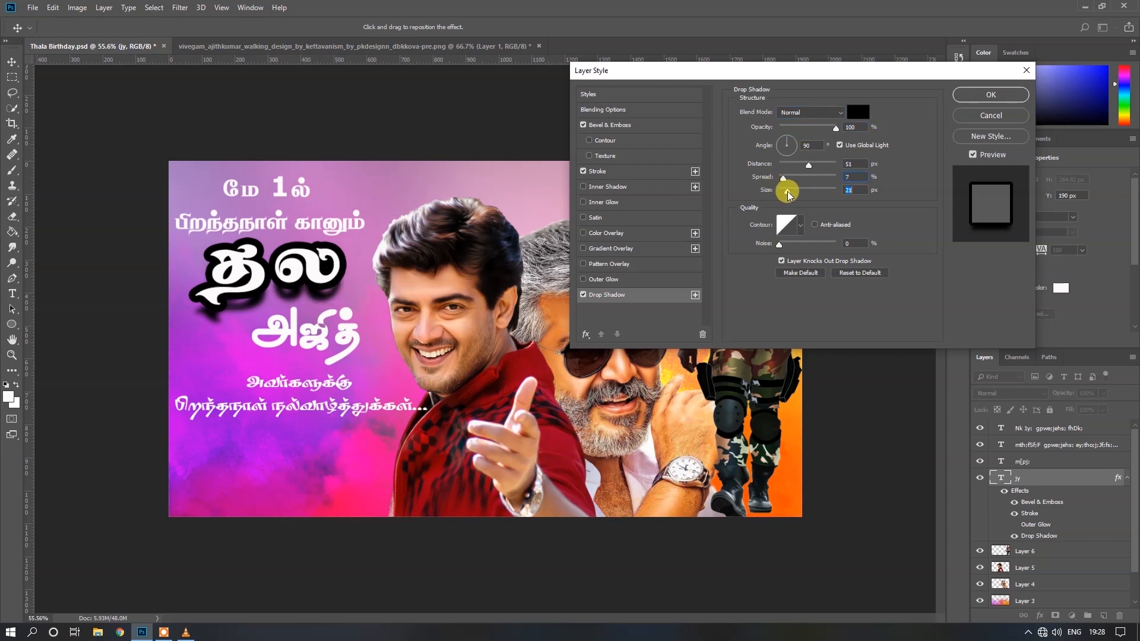
pyautogui.click(802, 229)
pyautogui.click(809, 229)
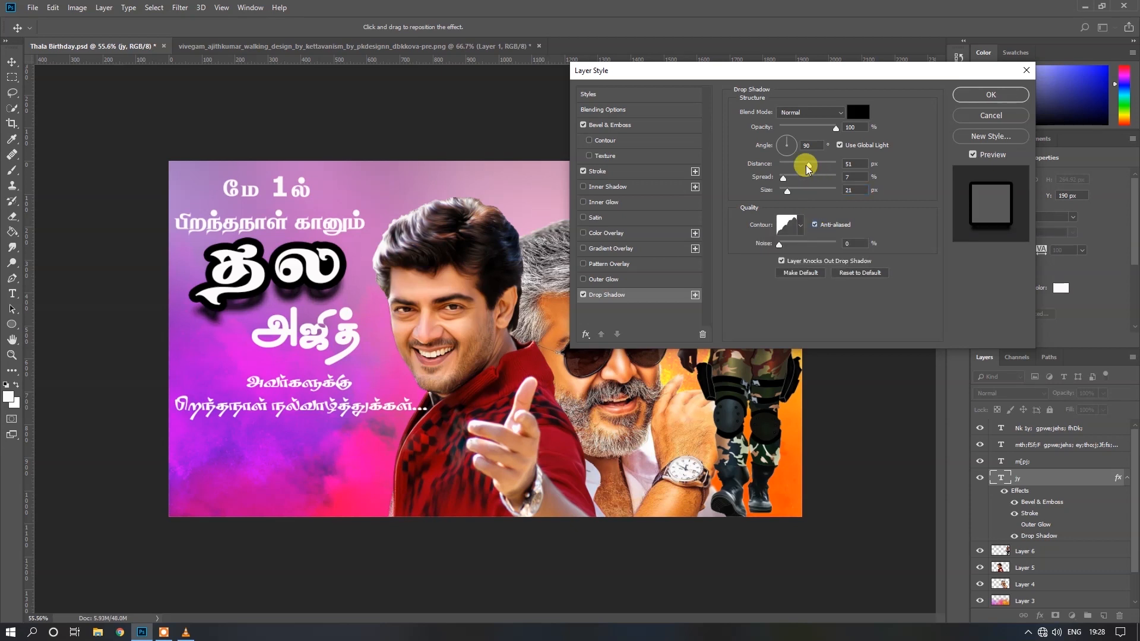
pyautogui.moveTo(809, 169); pyautogui.dragTo(799, 171)
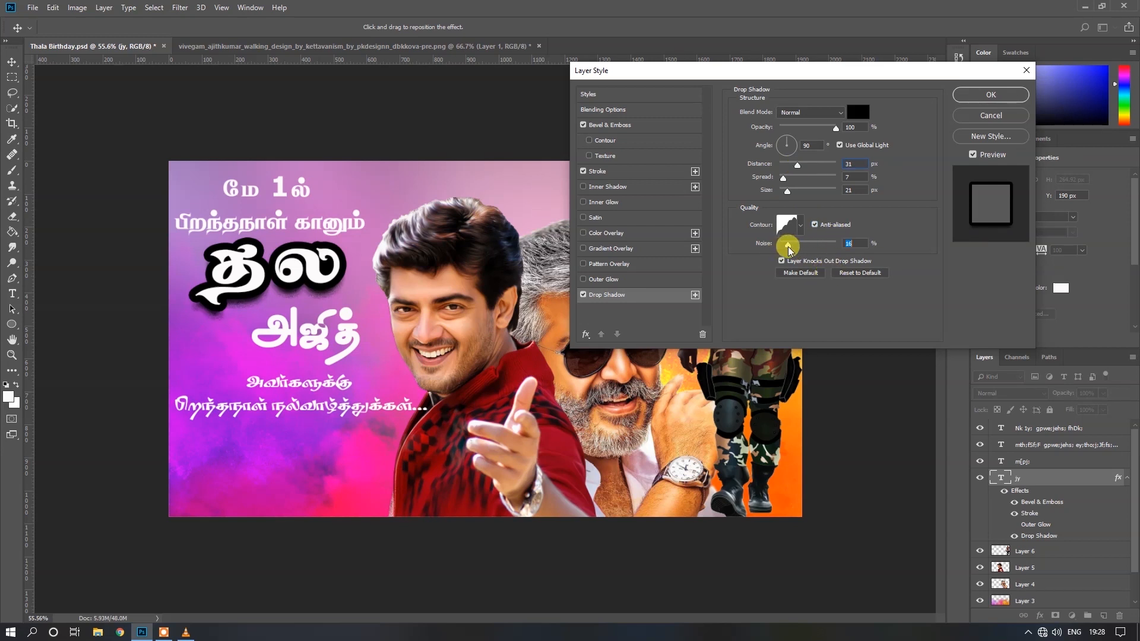
pyautogui.click(991, 95)
# Step: Recolour the "அஜித்" text yellow (#fedd3d)
pyautogui.click(353, 343)
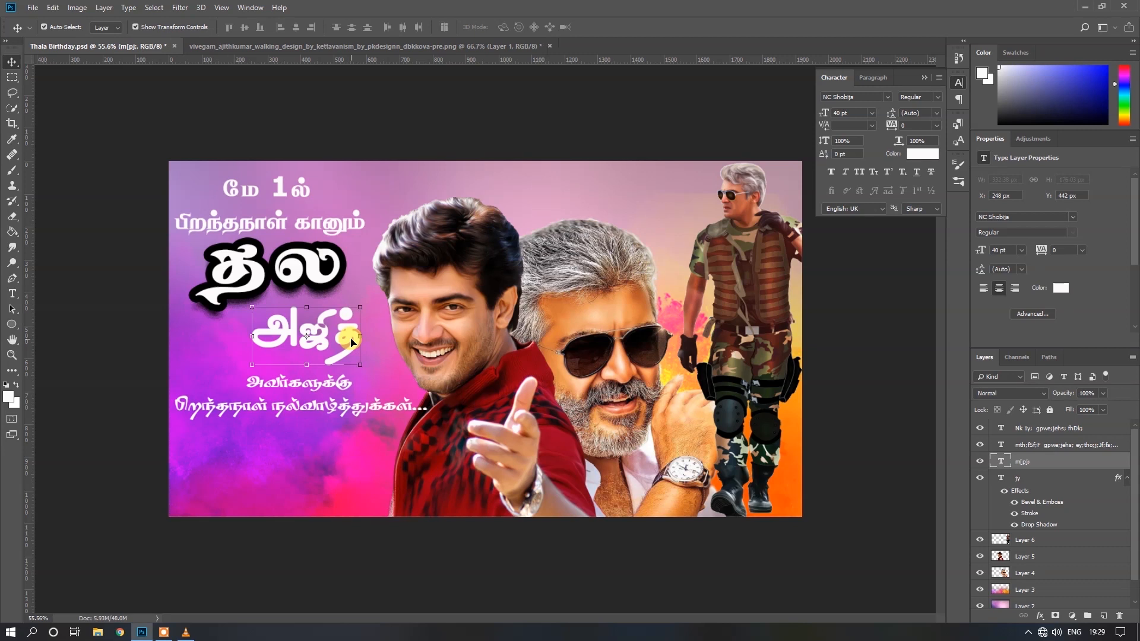
pyautogui.click(12, 294)
pyautogui.moveTo(255, 337); pyautogui.dragTo(392, 335)
pyautogui.click(453, 27)
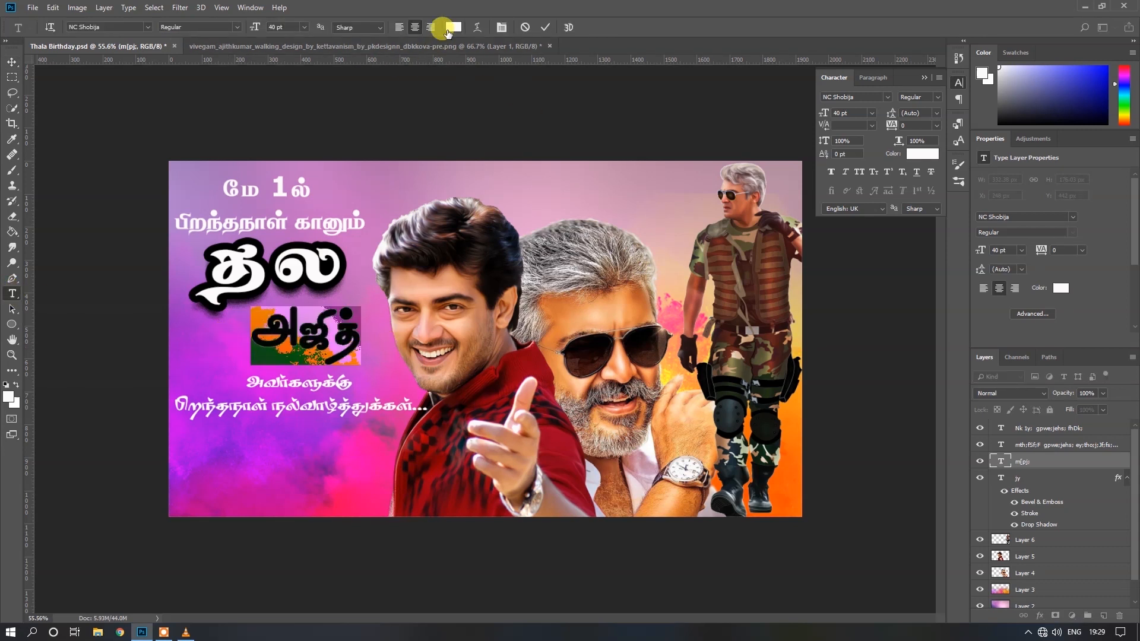
pyautogui.click(808, 263)
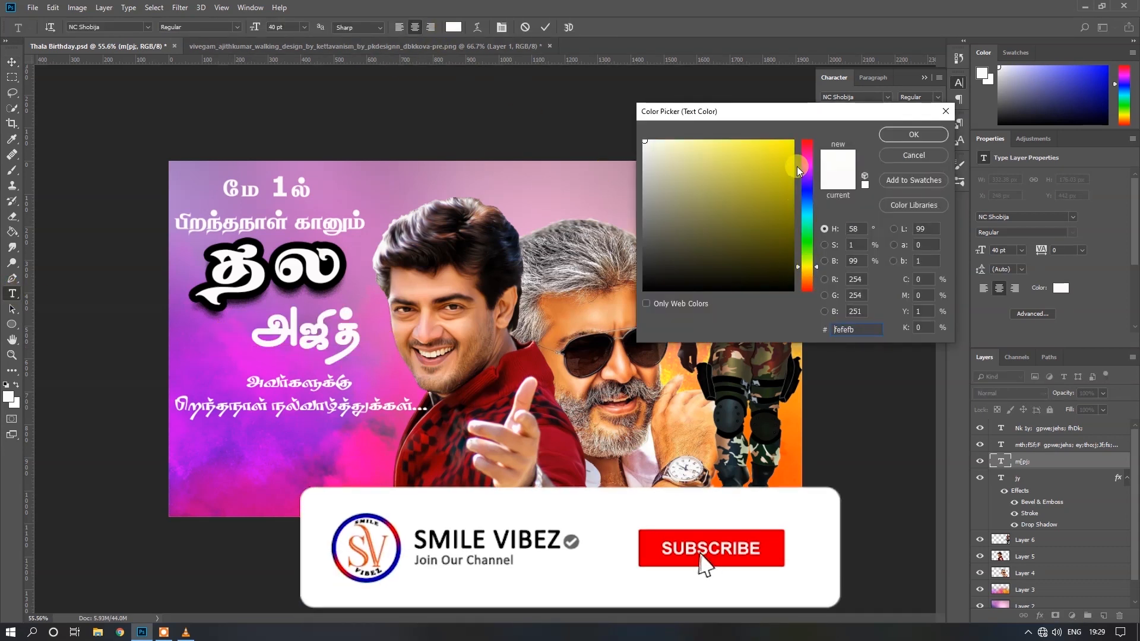
pyautogui.click(787, 151)
pyautogui.click(899, 135)
pyautogui.click(545, 27)
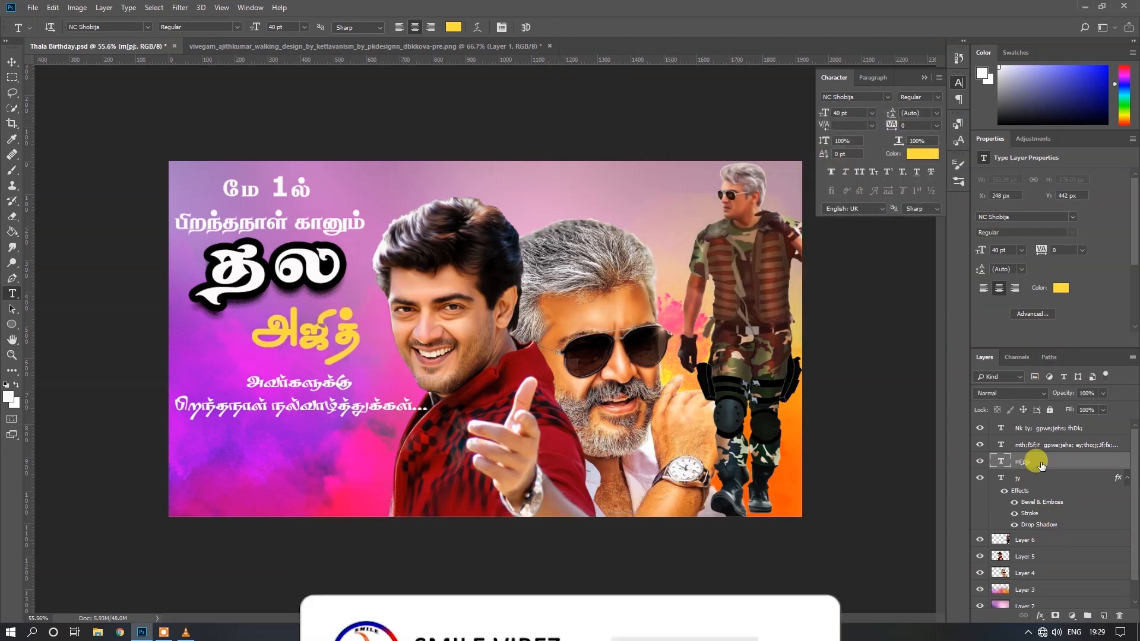
# Step: Recolour the "அஜித்" text deep red, starting from a colour sampled from the young actor's shirt
pyautogui.moveTo(251, 333); pyautogui.dragTo(358, 339)
pyautogui.click(453, 28)
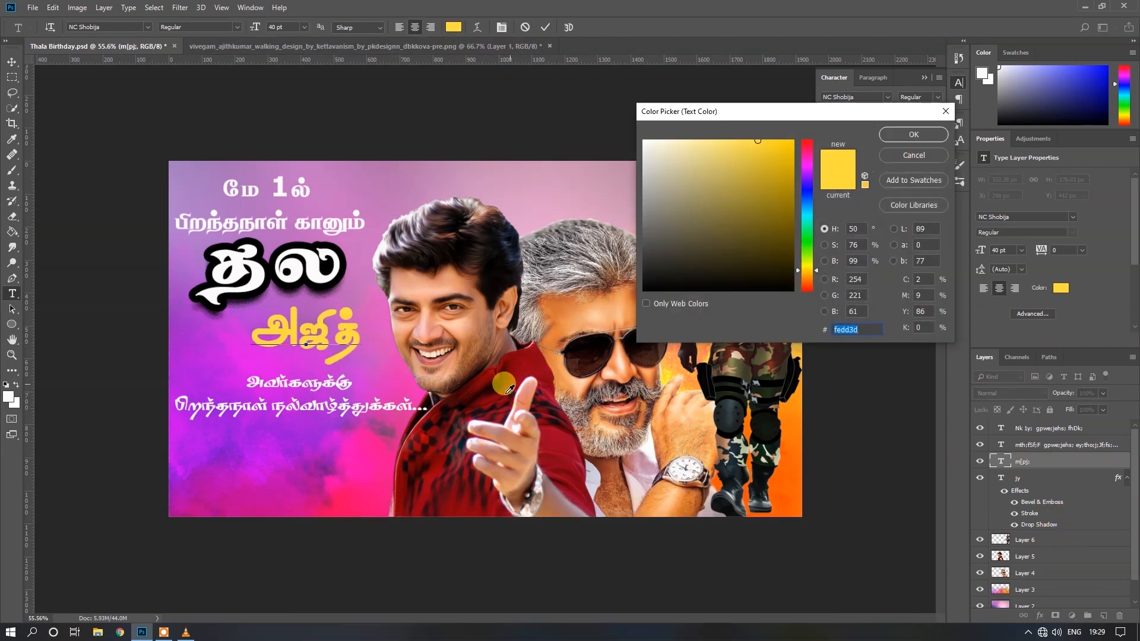
pyautogui.click(509, 389)
pyautogui.click(794, 163)
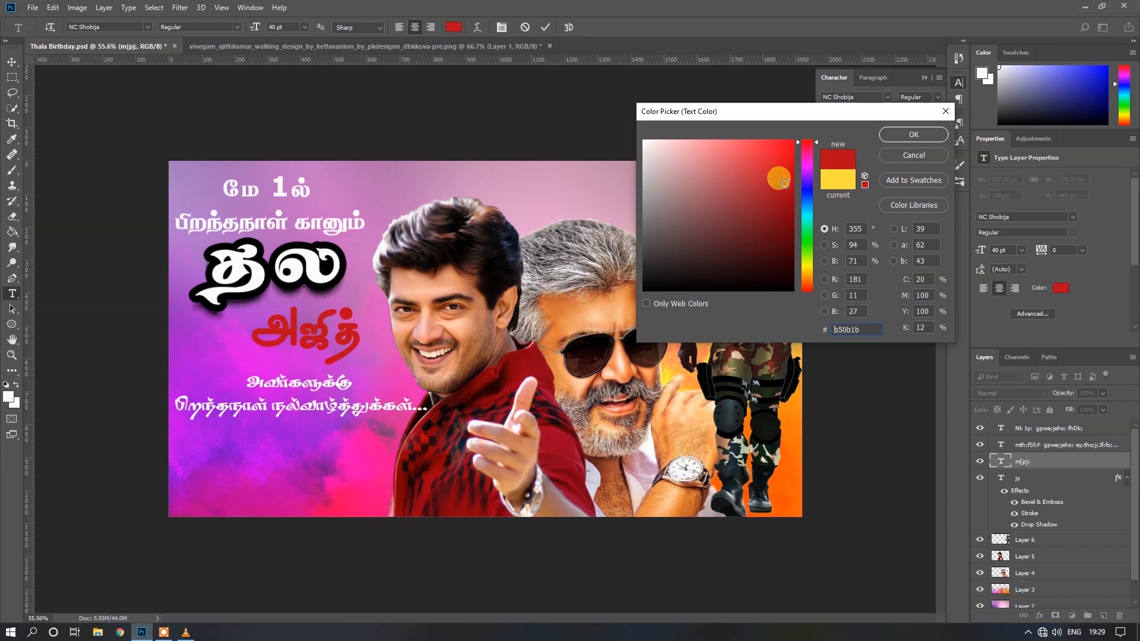
pyautogui.click(914, 137)
pyautogui.click(545, 28)
# Step: Add a Bevel & Emboss effect with Contour to the "அஜித்" text
pyautogui.rightClick(1033, 460)
pyautogui.click(914, 123)
pyautogui.click(583, 126)
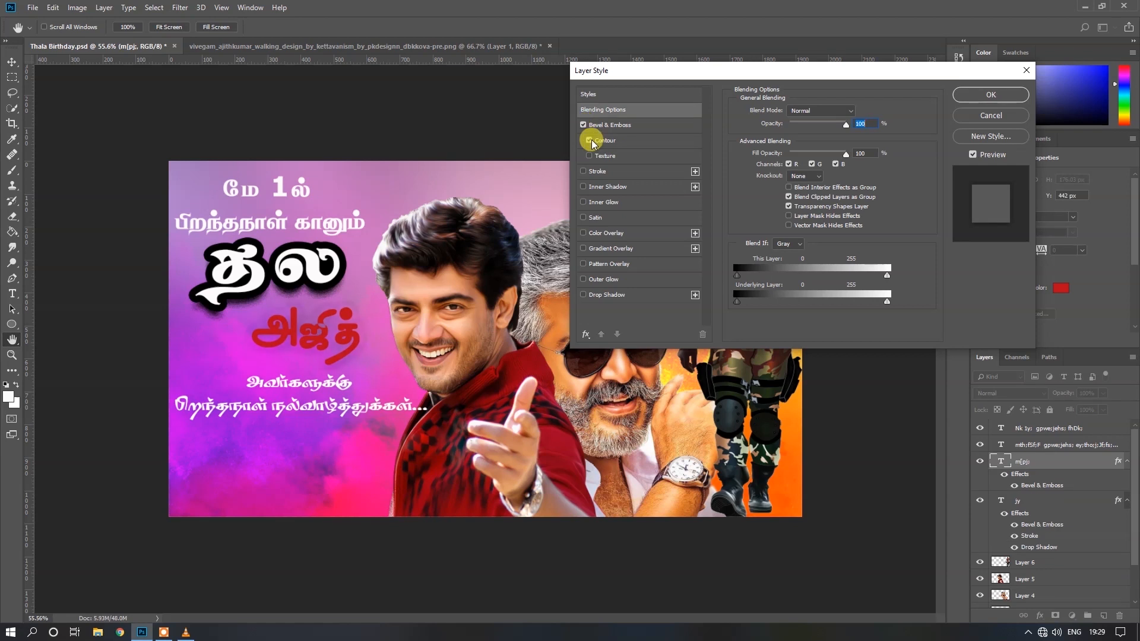
pyautogui.click(602, 187)
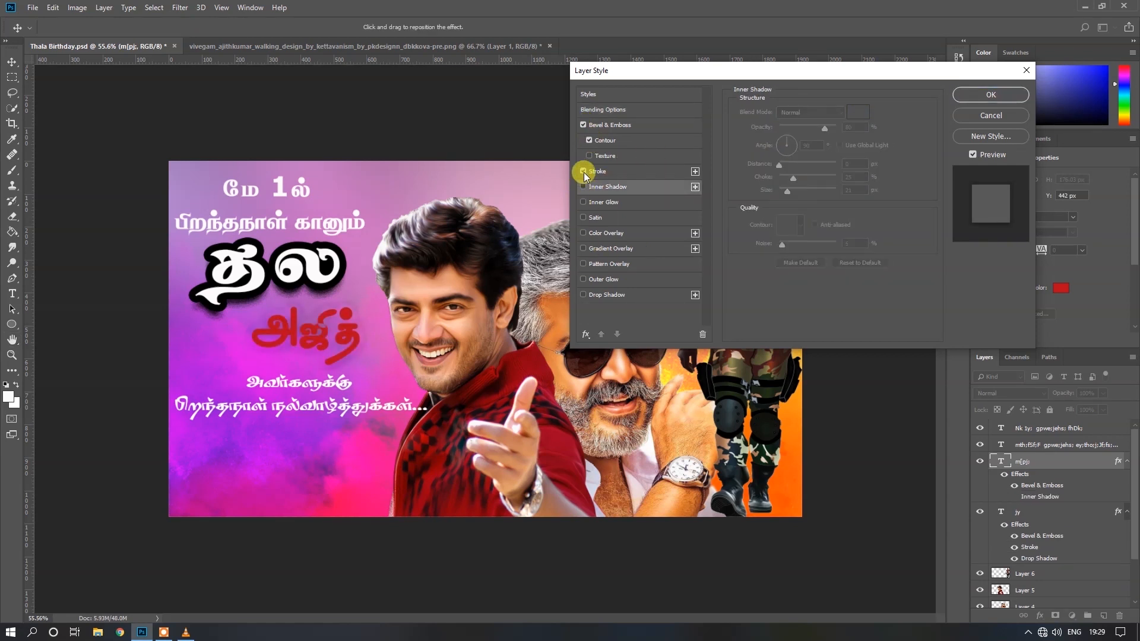
# Step: Give the "அஜித்" text an 8 px yellow (#ffe33a) outside stroke and apply the layer style
pyautogui.click(584, 171)
pyautogui.click(746, 190)
pyautogui.click(808, 270)
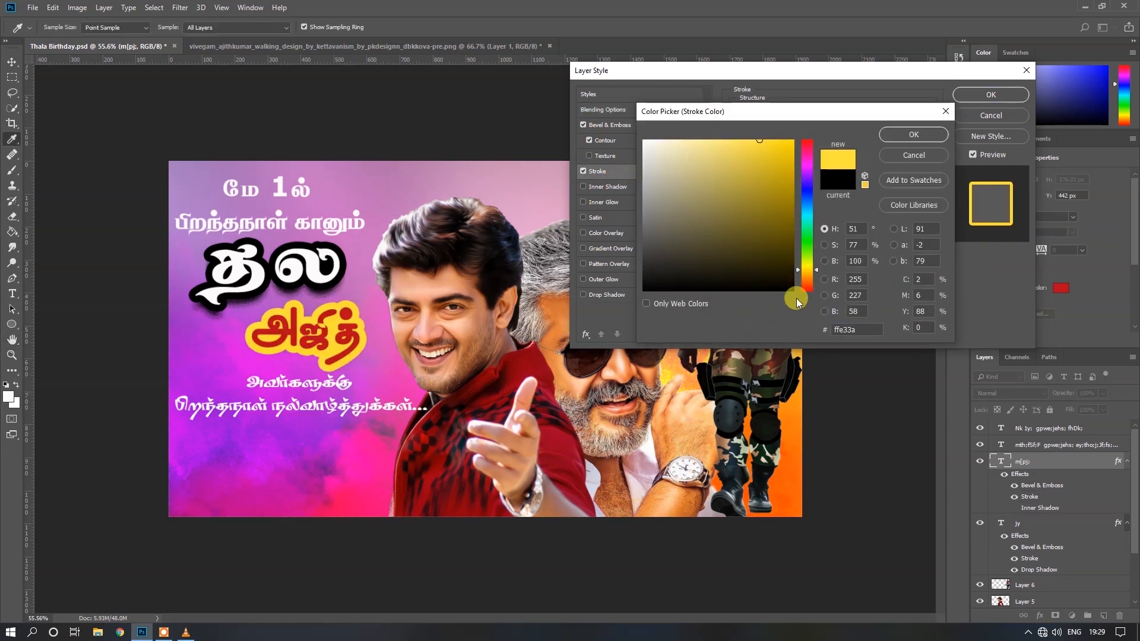
pyautogui.press('Return')
pyautogui.write('10')
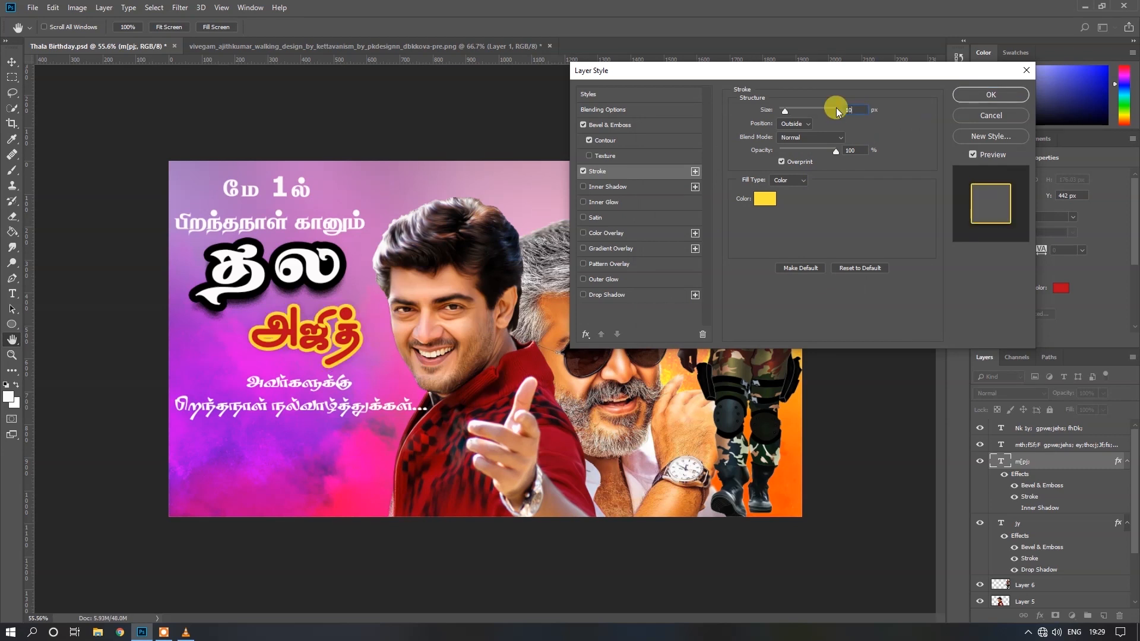
pyautogui.press('BackSpace')
pyautogui.press('BackSpace')
pyautogui.write('8')
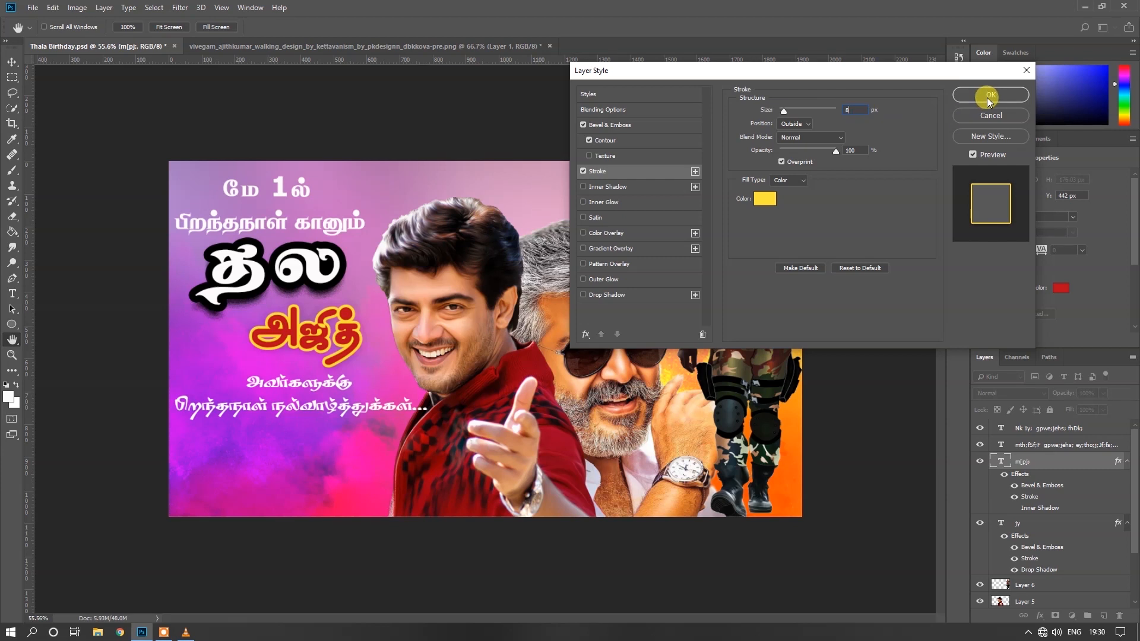
pyautogui.click(989, 95)
# Step: Add a white Normal-mode outer glow to the "அஜித்" text with 56% spread
pyautogui.rightClick(1022, 468)
pyautogui.click(921, 116)
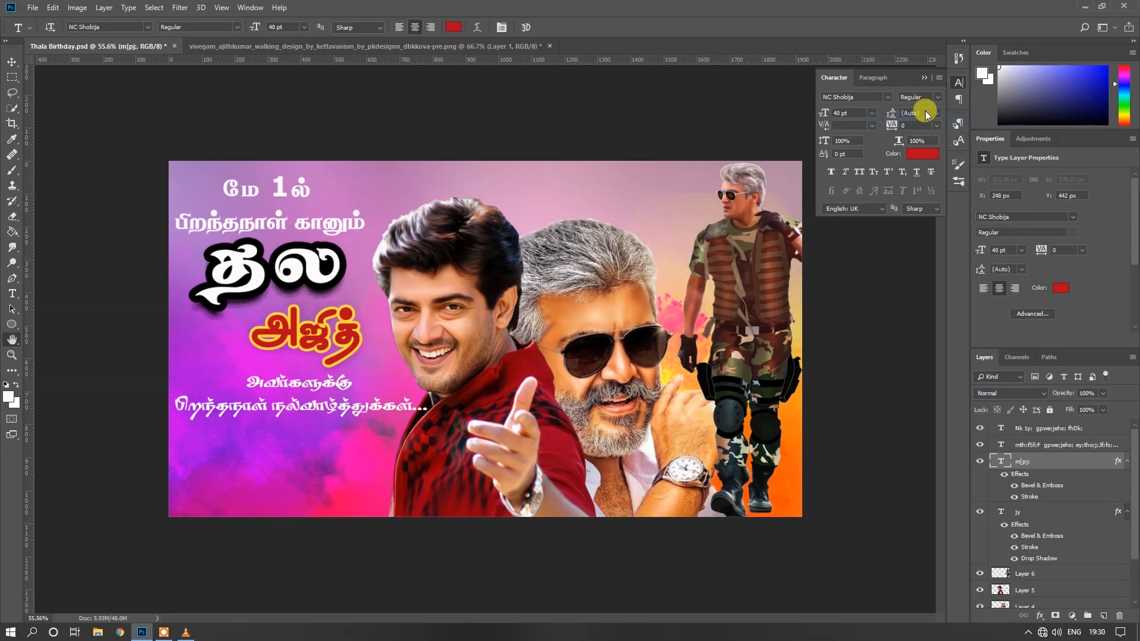
pyautogui.click(584, 279)
pyautogui.click(622, 280)
pyautogui.click(758, 148)
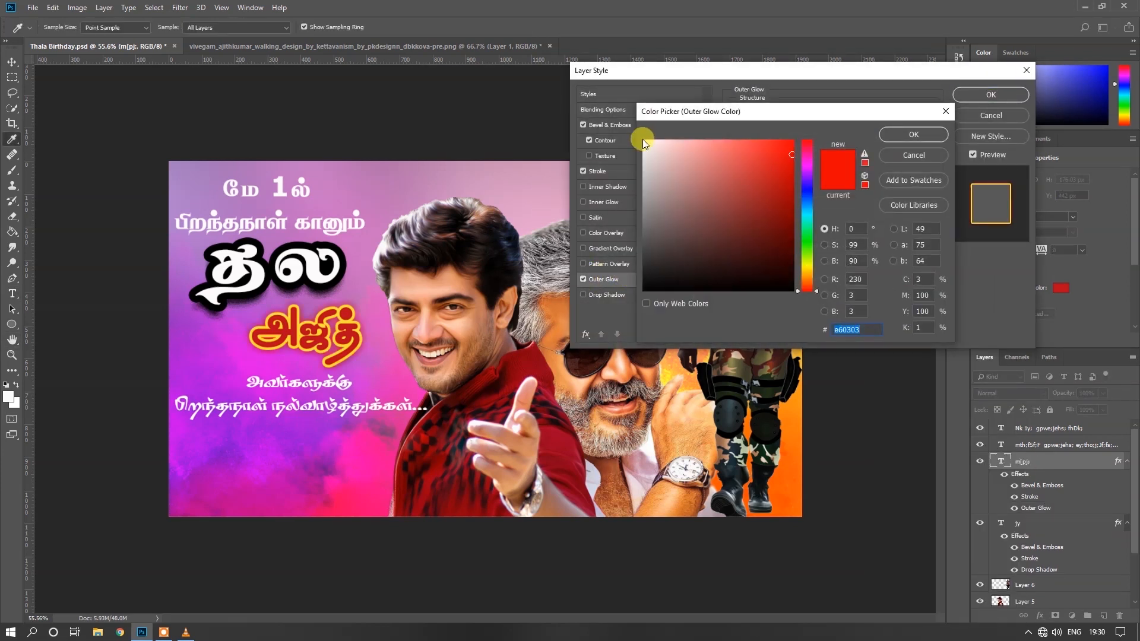
pyautogui.click(644, 141)
pyautogui.click(914, 135)
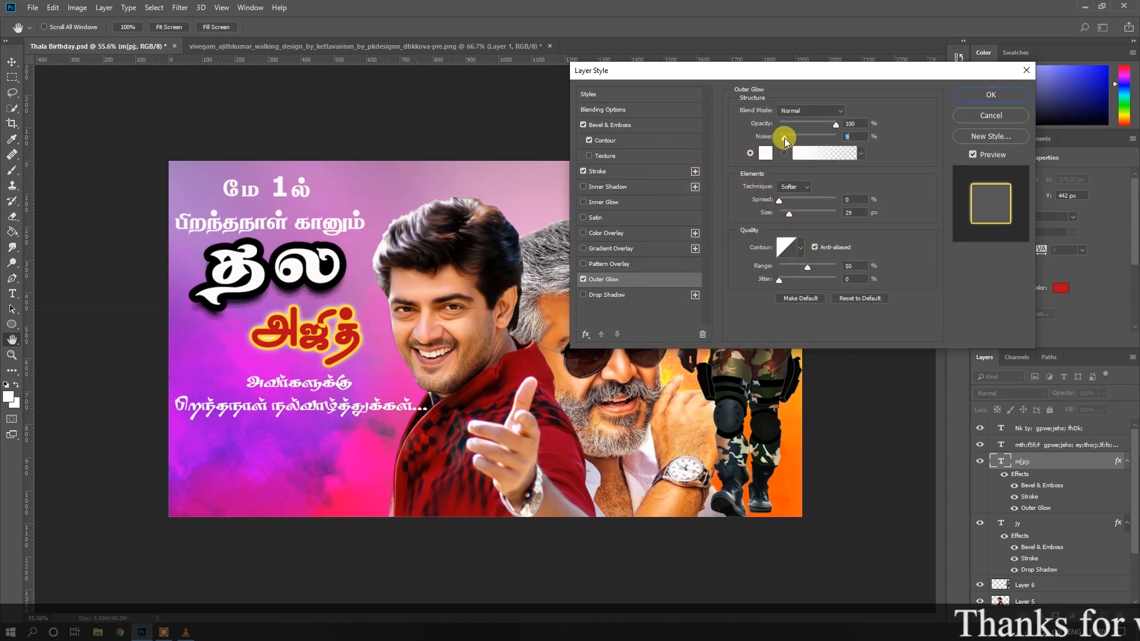
pyautogui.moveTo(779, 200); pyautogui.dragTo(813, 207)
# Step: Try the Precise technique and various contour presets for the "அஜித்" outer glow
pyautogui.click(800, 189)
pyautogui.click(800, 210)
pyautogui.click(800, 249)
pyautogui.click(801, 291)
pyautogui.click(747, 275)
pyautogui.click(735, 300)
pyautogui.click(747, 294)
pyautogui.click(763, 294)
pyautogui.click(787, 298)
pyautogui.click(824, 299)
pyautogui.click(822, 274)
pyautogui.click(801, 275)
pyautogui.click(783, 276)
pyautogui.click(765, 292)
pyautogui.click(745, 297)
pyautogui.click(766, 295)
pyautogui.click(777, 274)
pyautogui.click(806, 295)
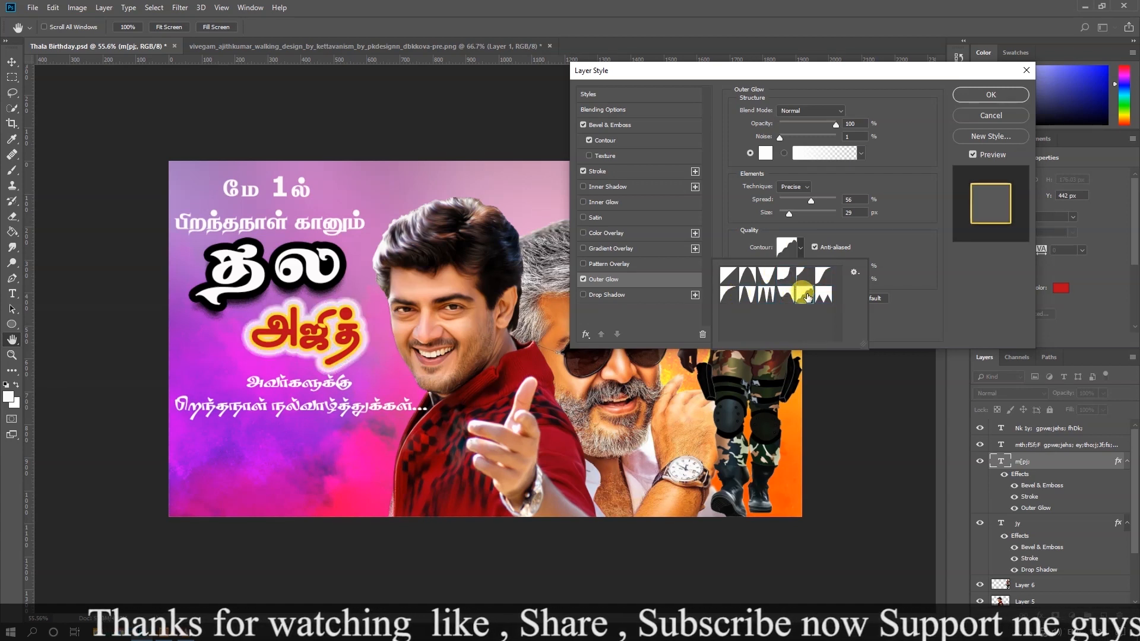
# Step: Refine the "அஜித்" outer glow to Softer, linear contour, 21 px size, 7% noise, 16% range and 63% jitter, and apply it
pyautogui.moveTo(789, 214); pyautogui.dragTo(787, 214)
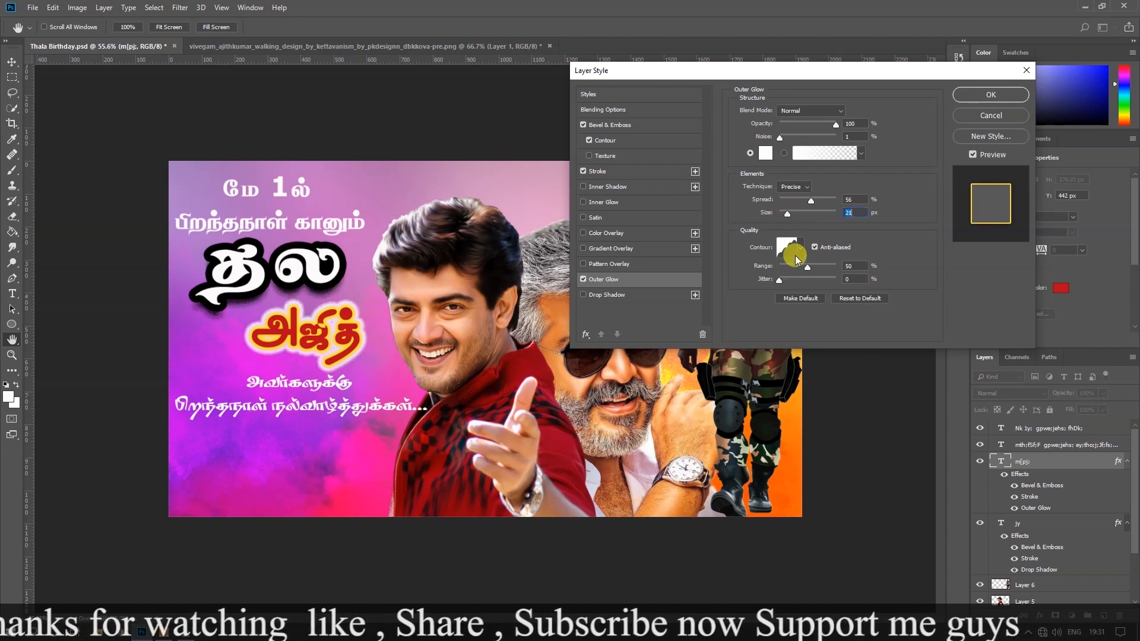
pyautogui.click(796, 186)
pyautogui.click(799, 199)
pyautogui.click(801, 247)
pyautogui.click(727, 275)
pyautogui.moveTo(779, 138); pyautogui.dragTo(784, 136)
pyautogui.moveTo(788, 267); pyautogui.dragTo(815, 279)
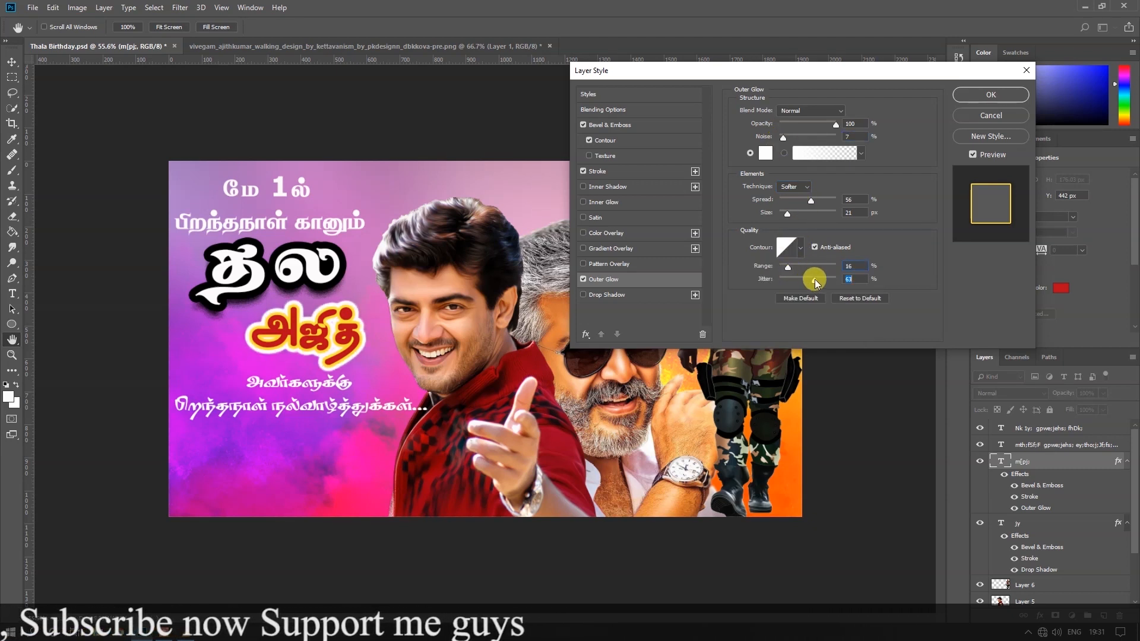
pyautogui.click(811, 201)
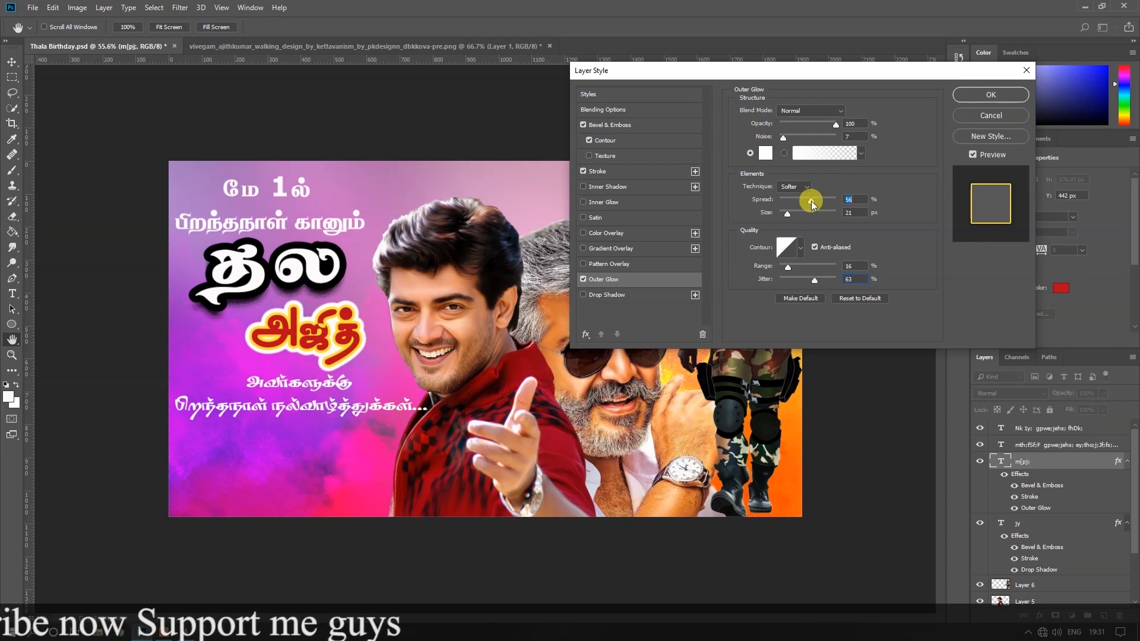
pyautogui.click(978, 95)
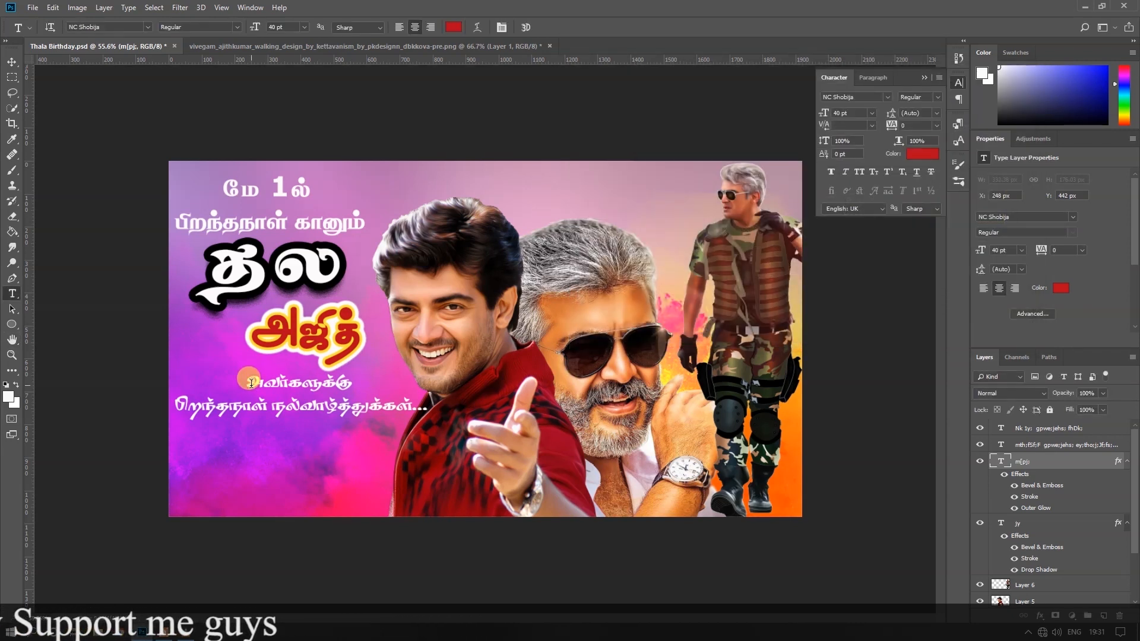
# Step: Try orange and yellow colours sampled from the poster on the "தல" text and settle on cyan (#28e7fe)
pyautogui.click(226, 188)
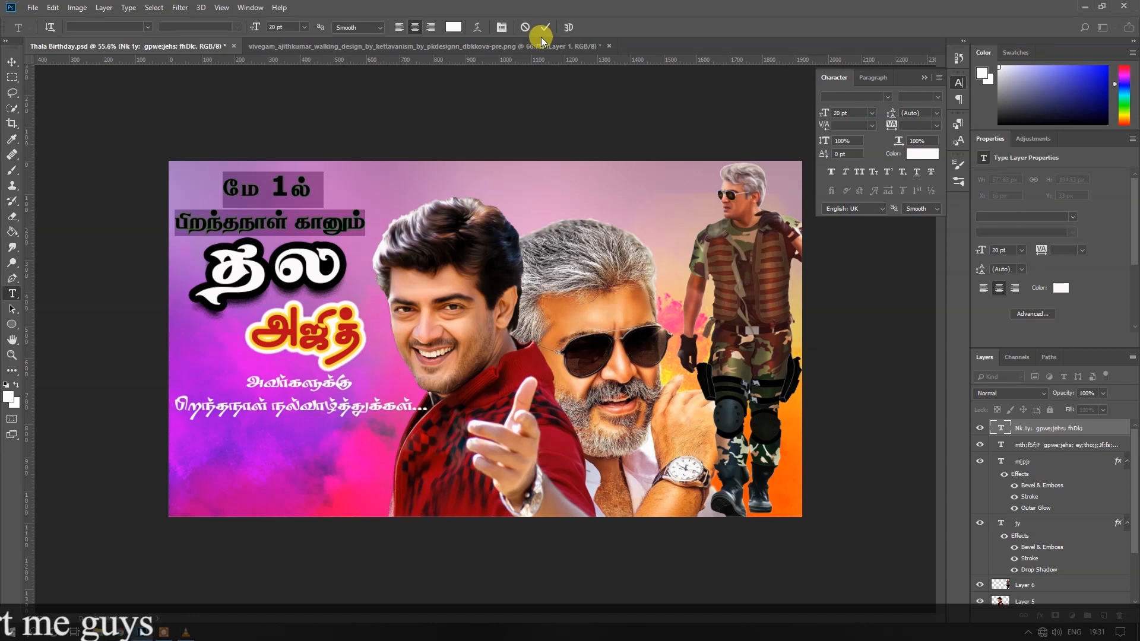
pyautogui.click(205, 302)
pyautogui.click(454, 28)
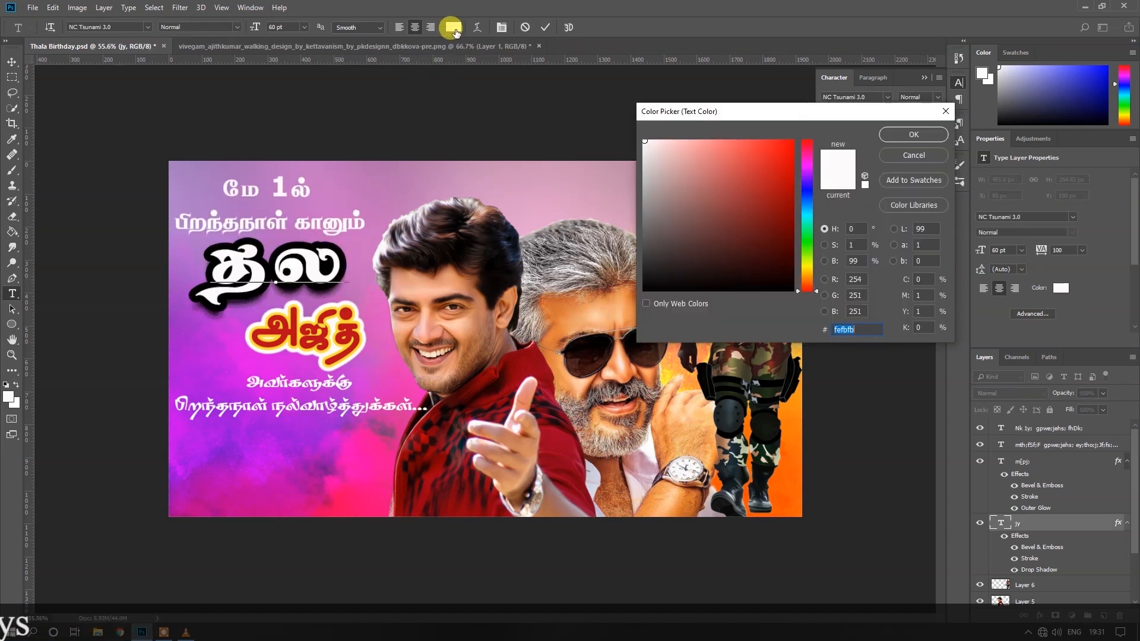
pyautogui.click(408, 288)
pyautogui.click(432, 322)
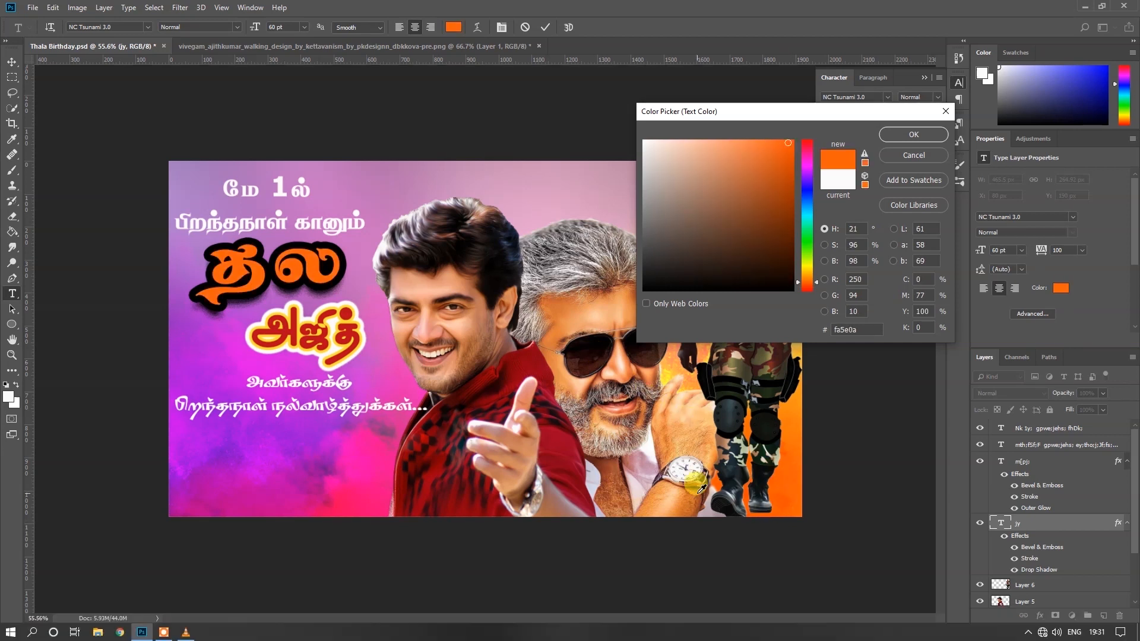
pyautogui.click(666, 379)
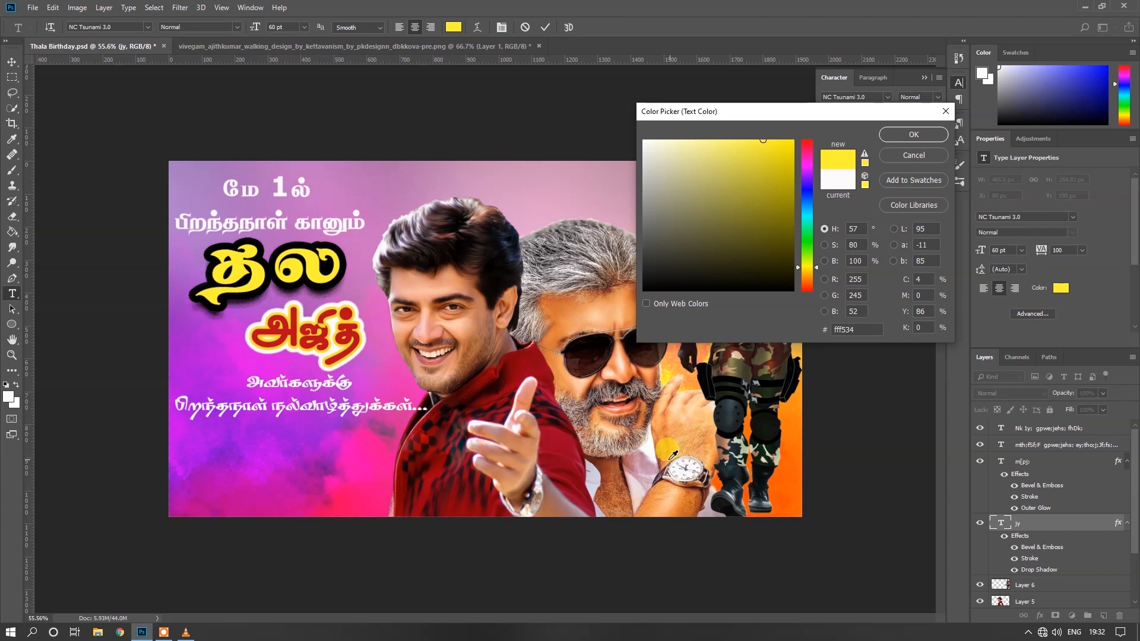
pyautogui.moveTo(805, 263); pyautogui.dragTo(810, 220)
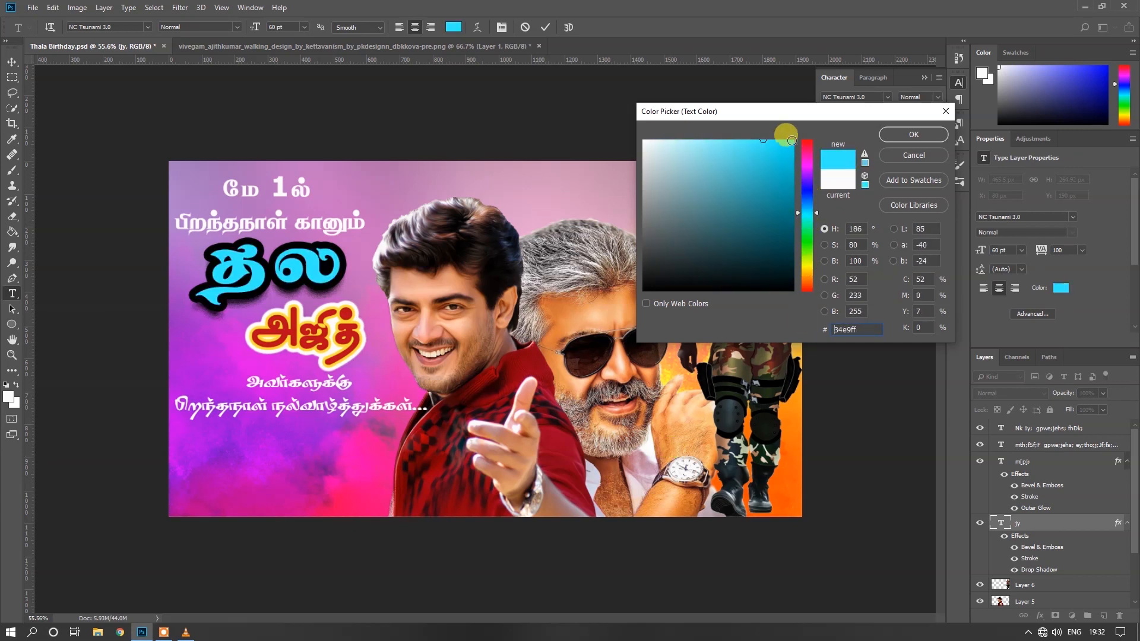
pyautogui.click(792, 140)
pyautogui.moveTo(793, 140); pyautogui.dragTo(770, 140)
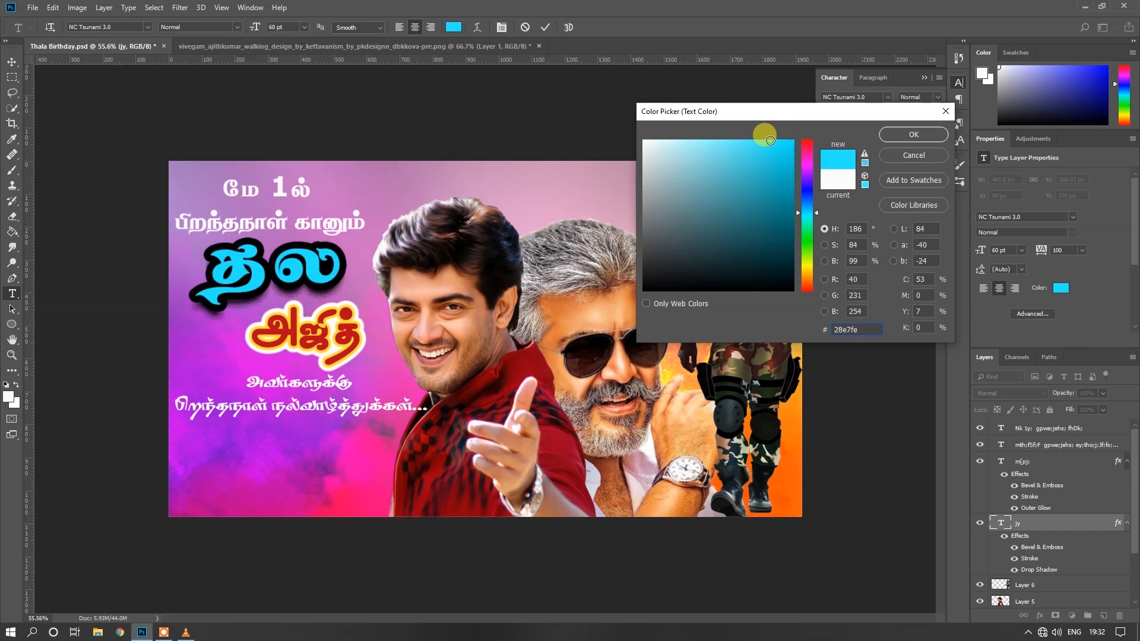
pyautogui.click(918, 134)
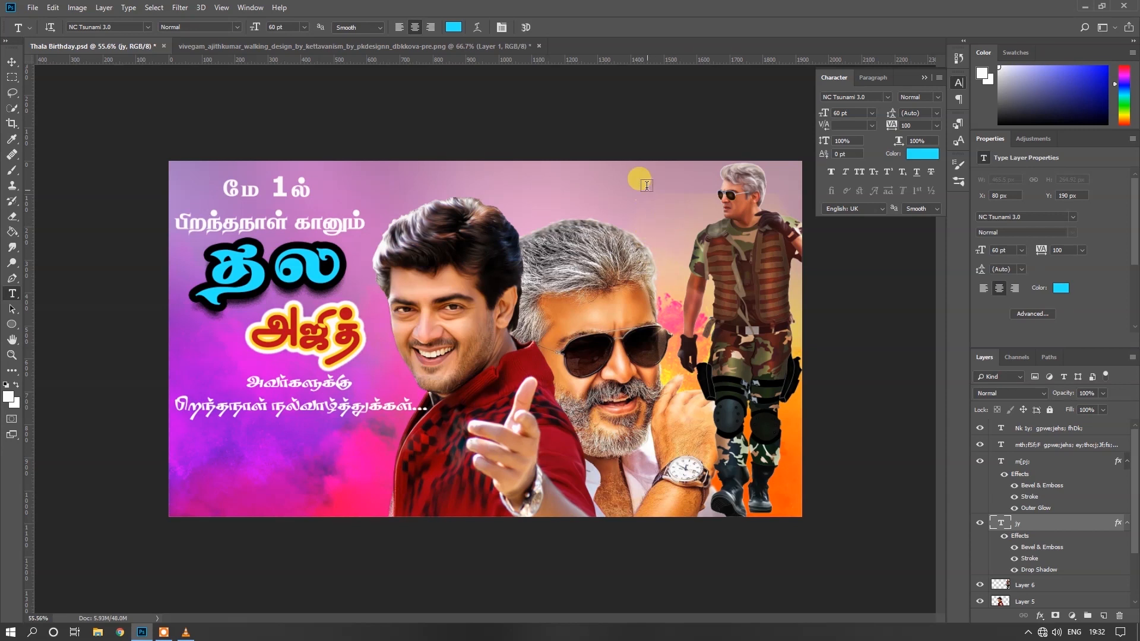
# Step: Recolour the two-line heading "மே 1ல் பிறந்தநாள் காணும்" red (#ea0404)
pyautogui.moveTo(223, 193); pyautogui.dragTo(310, 191)
pyautogui.click(453, 27)
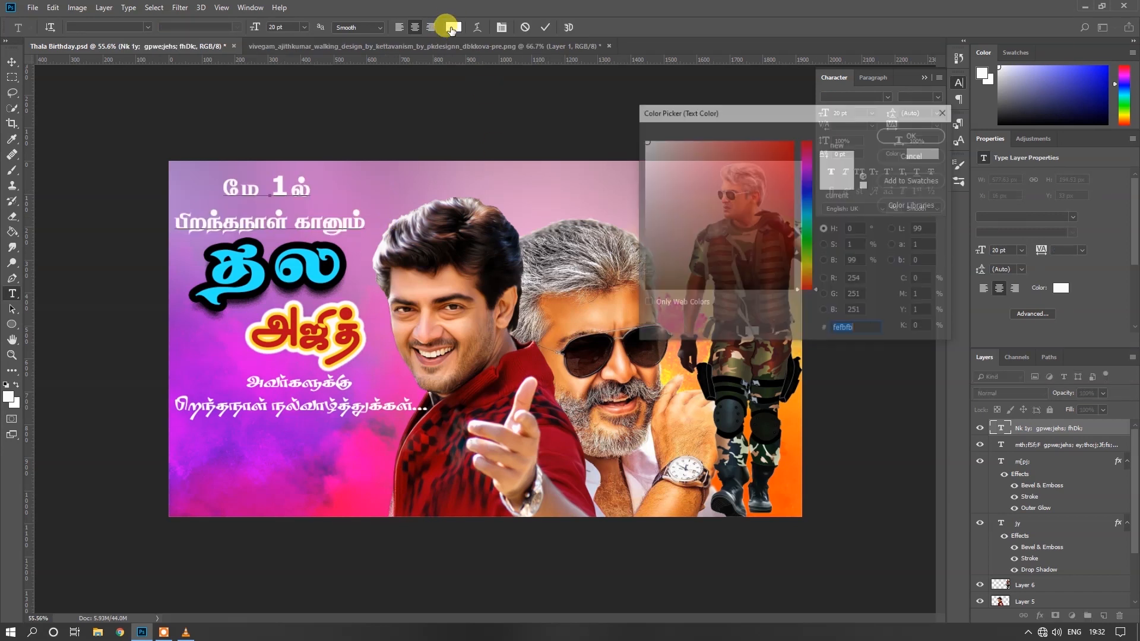
pyautogui.click(810, 266)
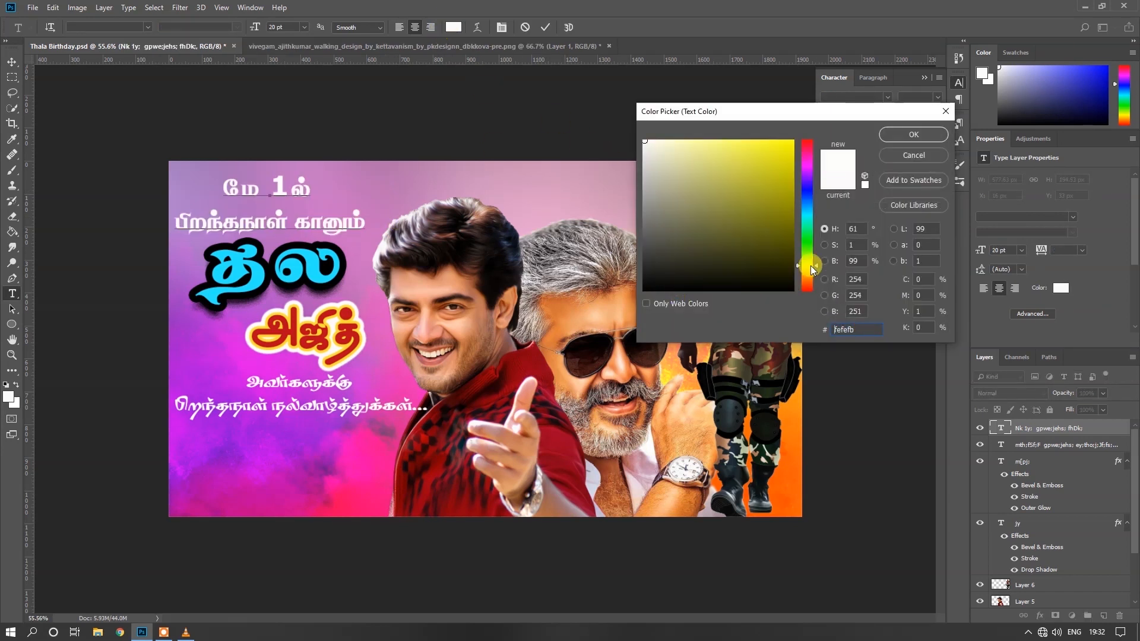
pyautogui.moveTo(811, 265); pyautogui.dragTo(815, 291)
pyautogui.click(792, 153)
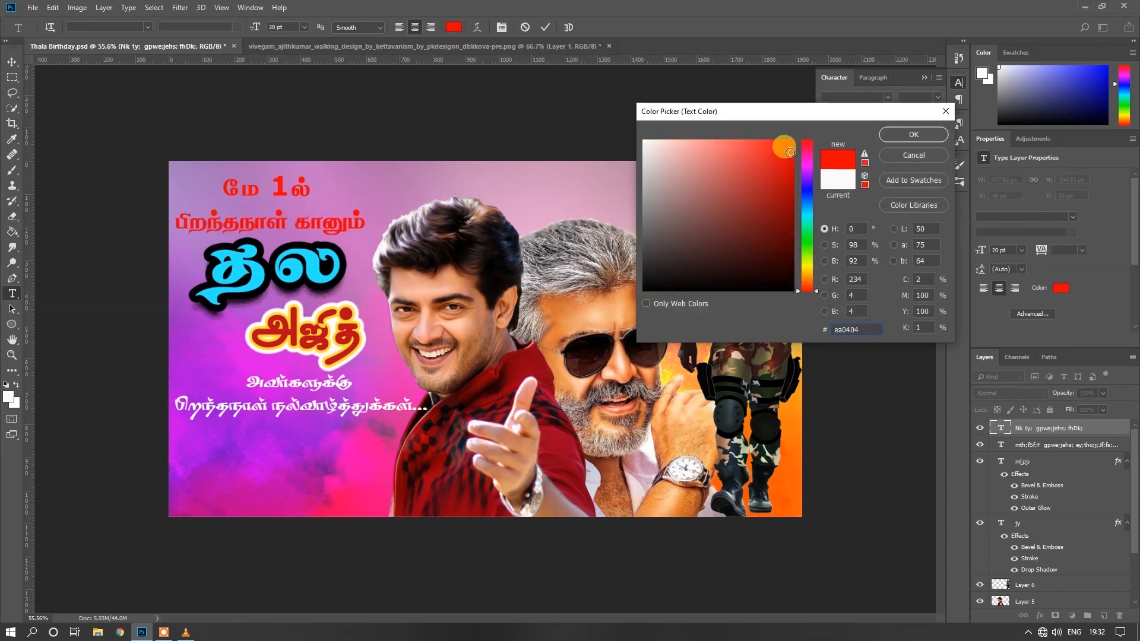
pyautogui.click(914, 135)
pyautogui.click(545, 27)
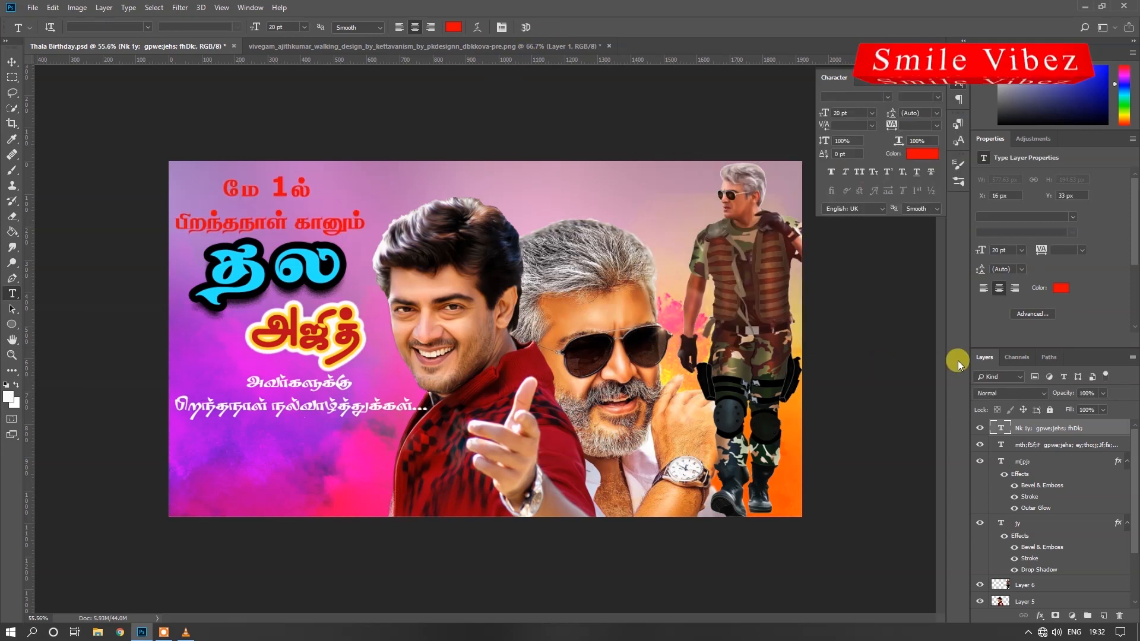
# Step: Add a near-black (#010101) outer glow to the heading with 72% opacity, no noise, 8% spread and 9 px size
pyautogui.rightClick(1046, 430)
pyautogui.click(939, 120)
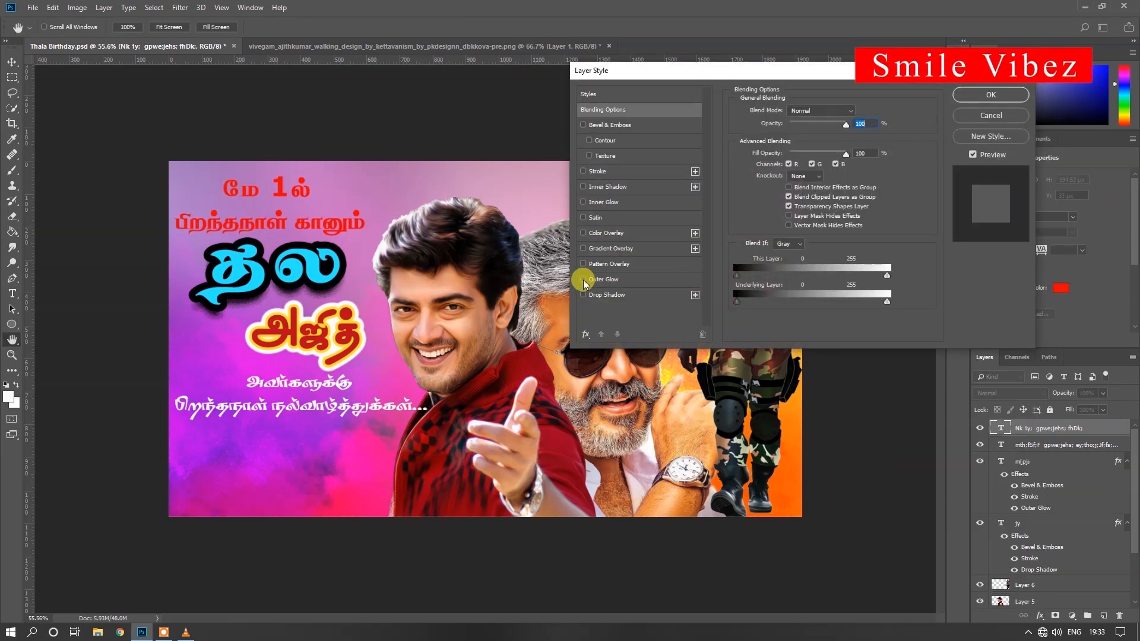
pyautogui.click(583, 279)
pyautogui.click(766, 152)
pyautogui.click(703, 289)
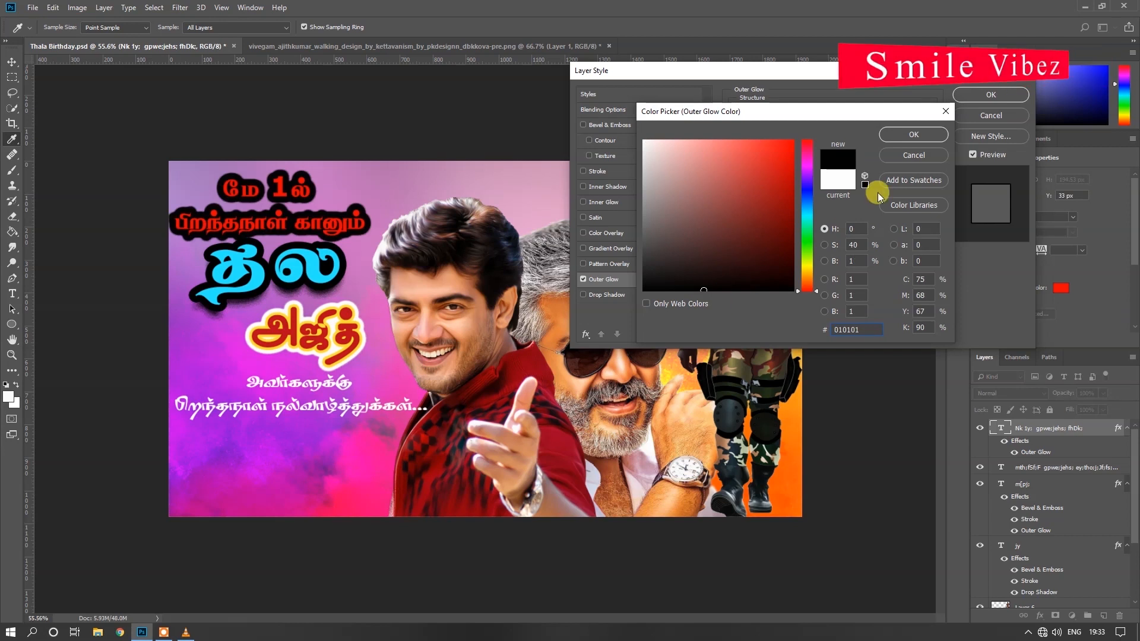
pyautogui.click(912, 135)
pyautogui.moveTo(810, 201); pyautogui.dragTo(783, 215)
pyautogui.moveTo(784, 138); pyautogui.dragTo(820, 125)
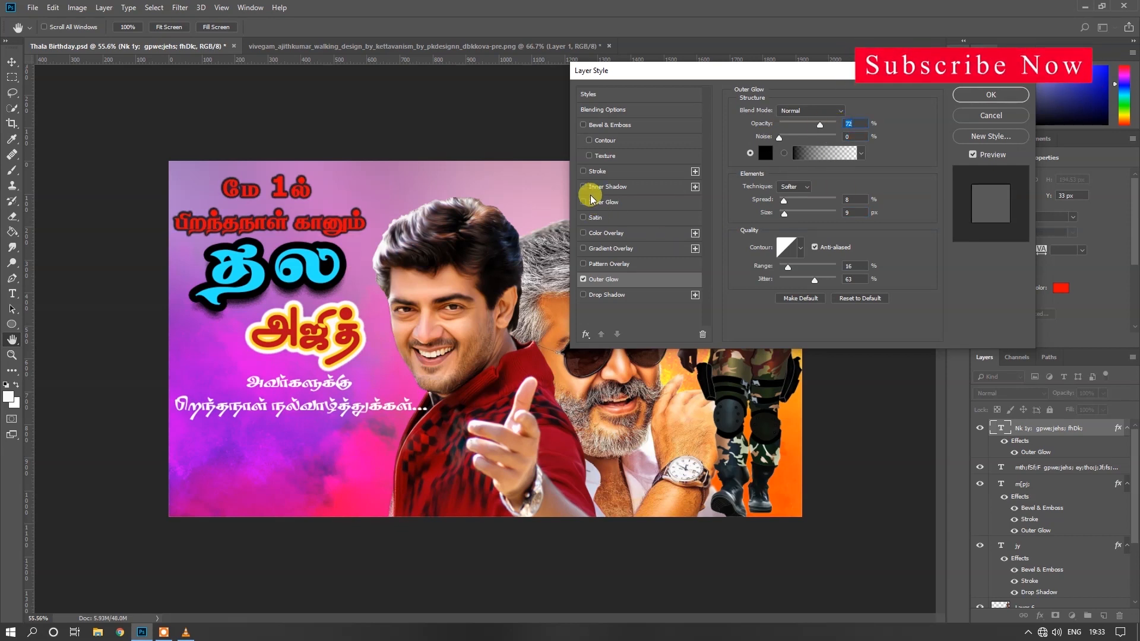
# Step: Add a white 6 px outside stroke to the heading text
pyautogui.click(584, 171)
pyautogui.click(620, 174)
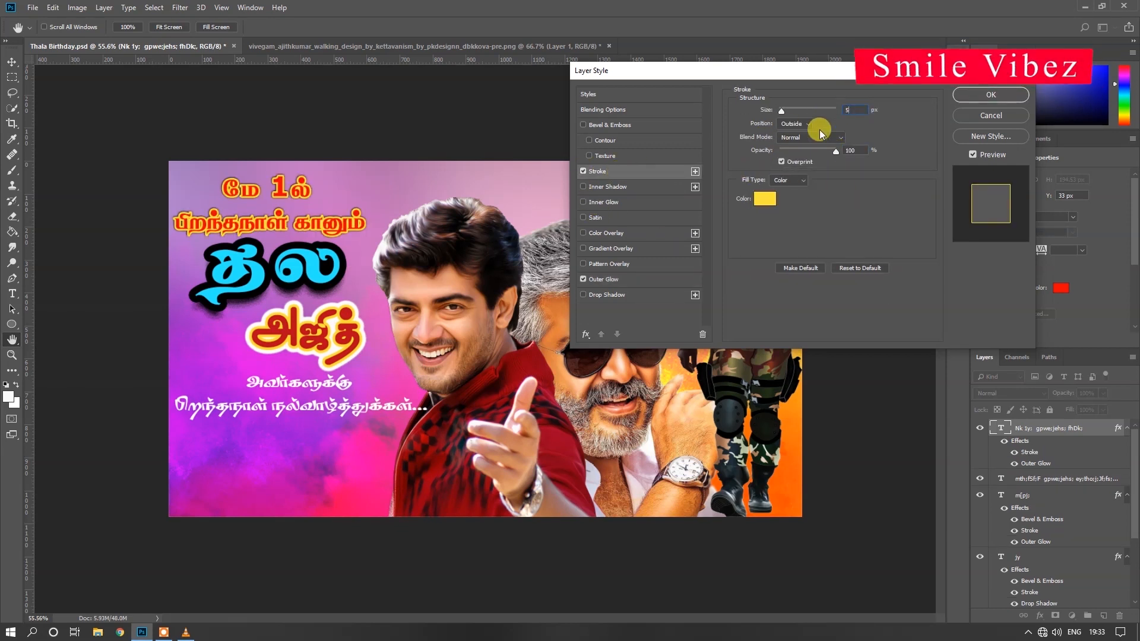
pyautogui.click(765, 198)
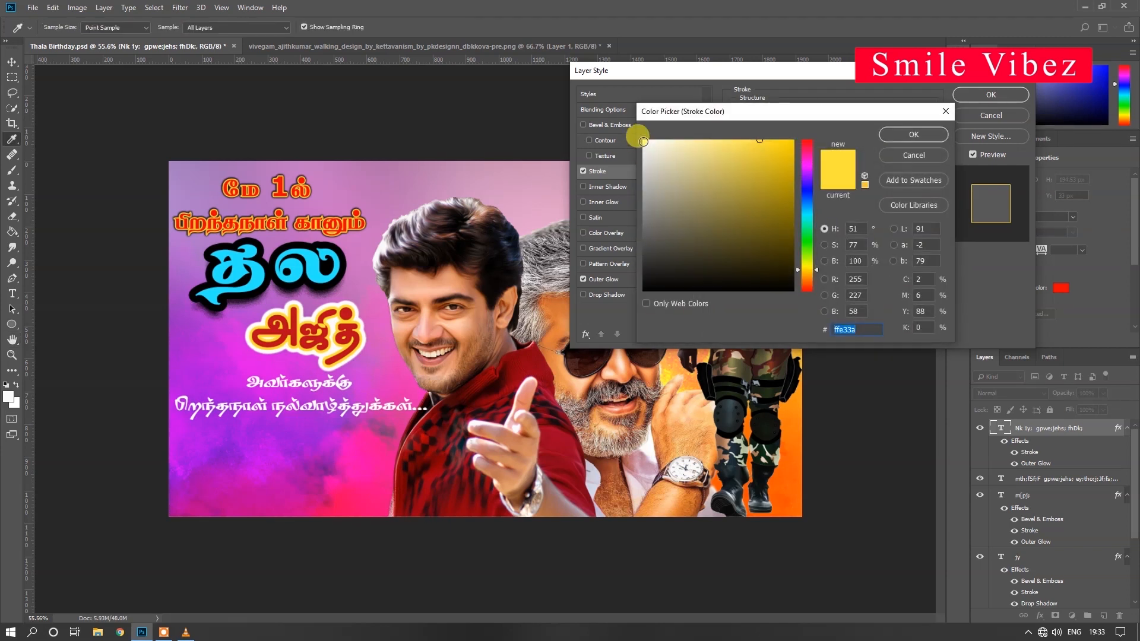
pyautogui.click(644, 142)
pyautogui.click(879, 142)
pyautogui.write('6')
# Step: Strengthen the heading's outer glow to 100% opacity, 15% spread and 20 px size, and apply the layer style
pyautogui.click(628, 279)
pyautogui.moveTo(829, 126); pyautogui.dragTo(840, 122)
pyautogui.click(840, 201)
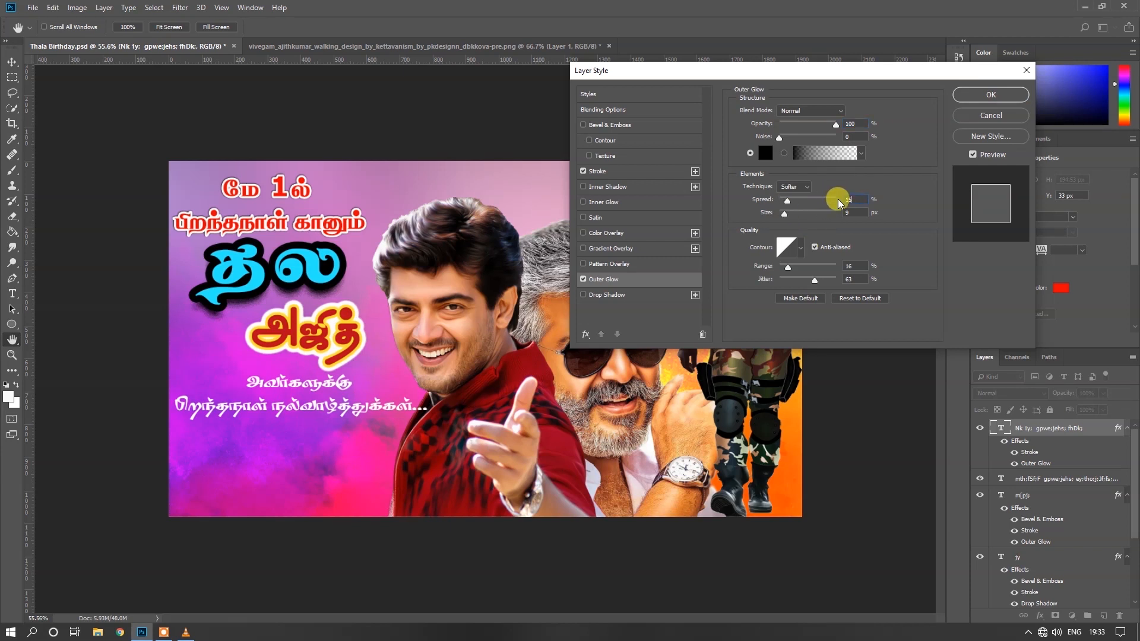
pyautogui.press('Tab')
pyautogui.write('20')
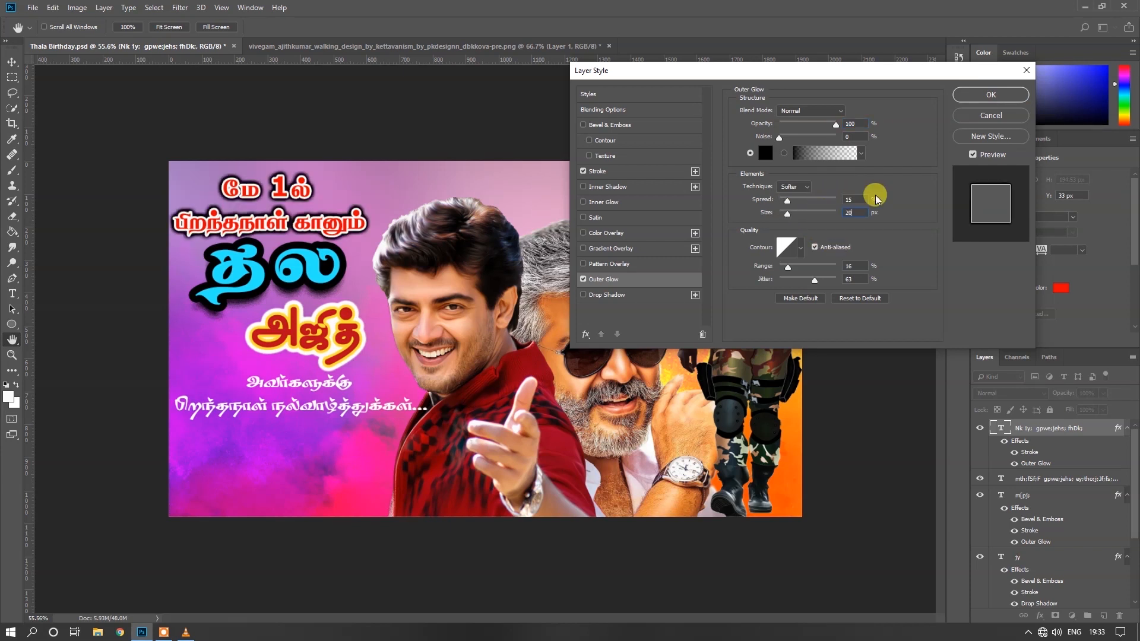
pyautogui.click(991, 96)
# Step: Discard the stray empty text layer and collapse the effects lists of the heading and name text layers
pyautogui.click(896, 270)
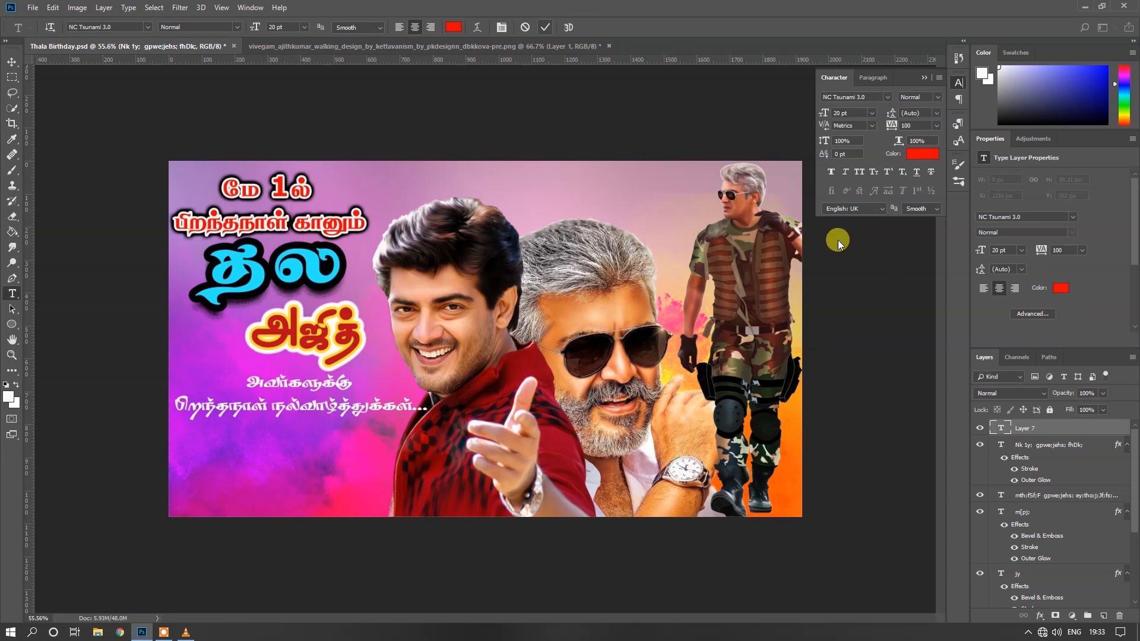
pyautogui.click(1089, 443)
pyautogui.click(1127, 428)
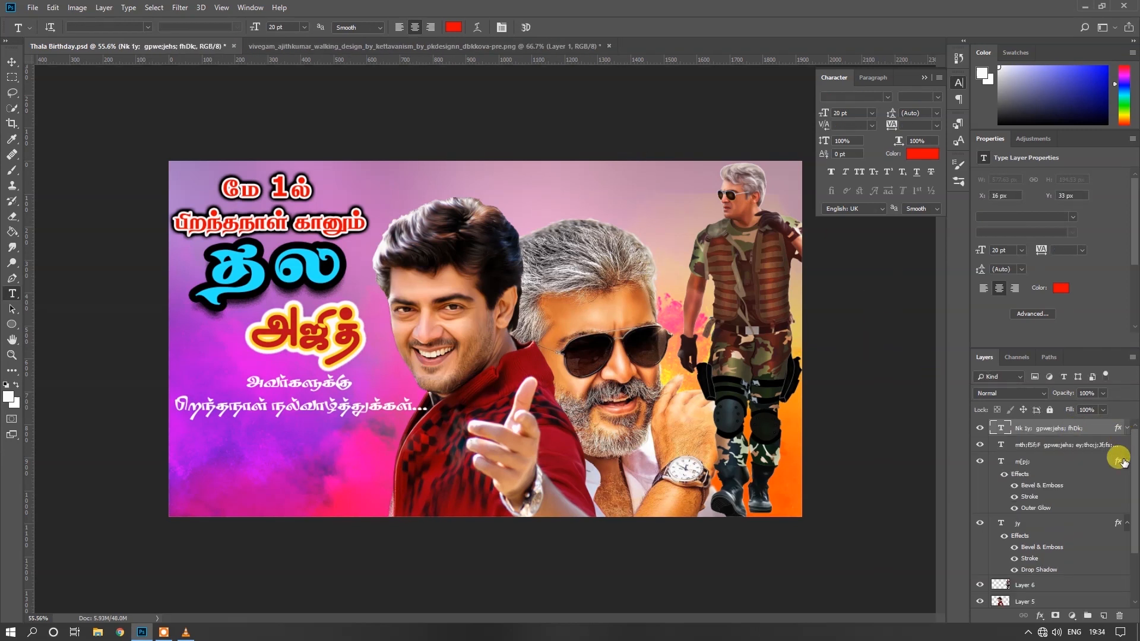
pyautogui.click(1126, 461)
# Step: Copy the heading's layer style and paste it onto the two-line greeting text layer
pyautogui.rightClick(1044, 425)
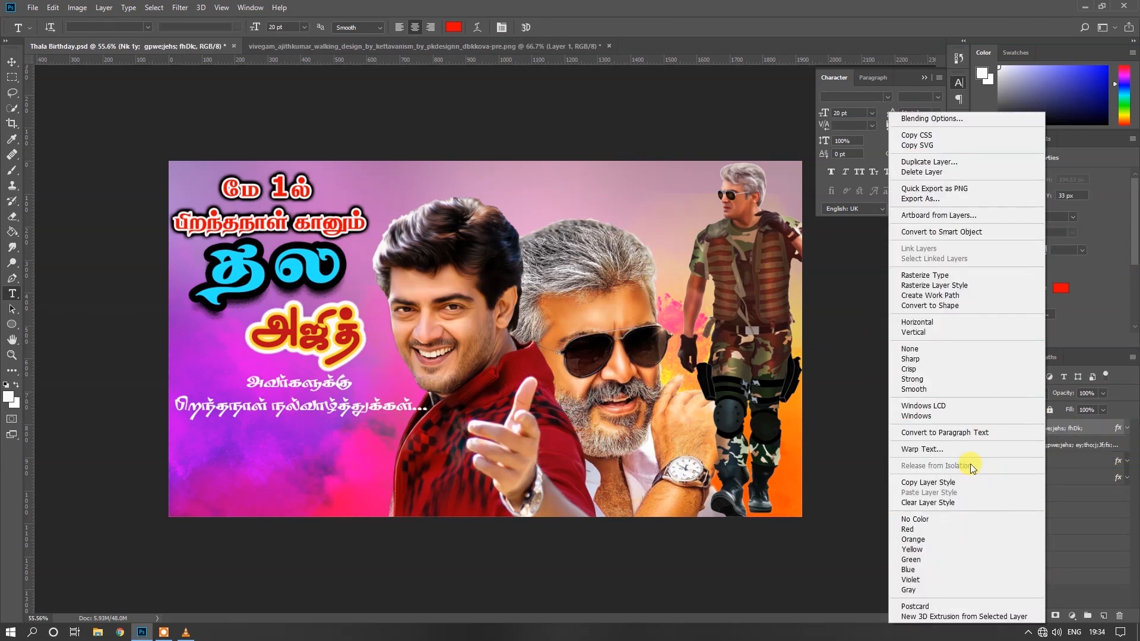
pyautogui.click(964, 483)
pyautogui.click(12, 61)
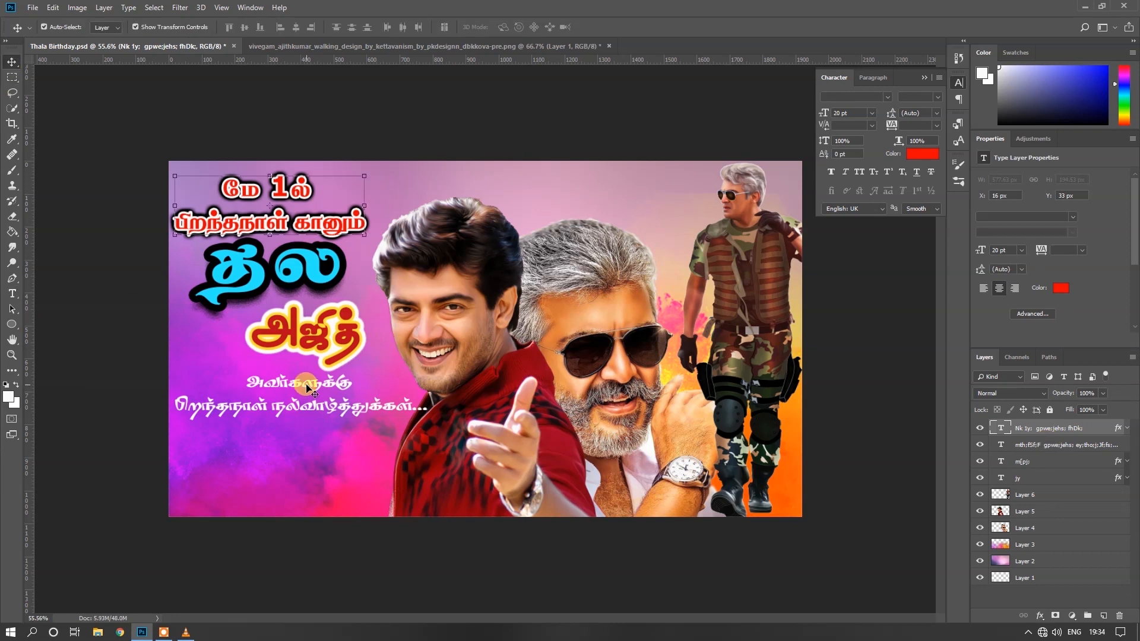
pyautogui.click(310, 389)
pyautogui.rightClick(1057, 445)
pyautogui.click(976, 492)
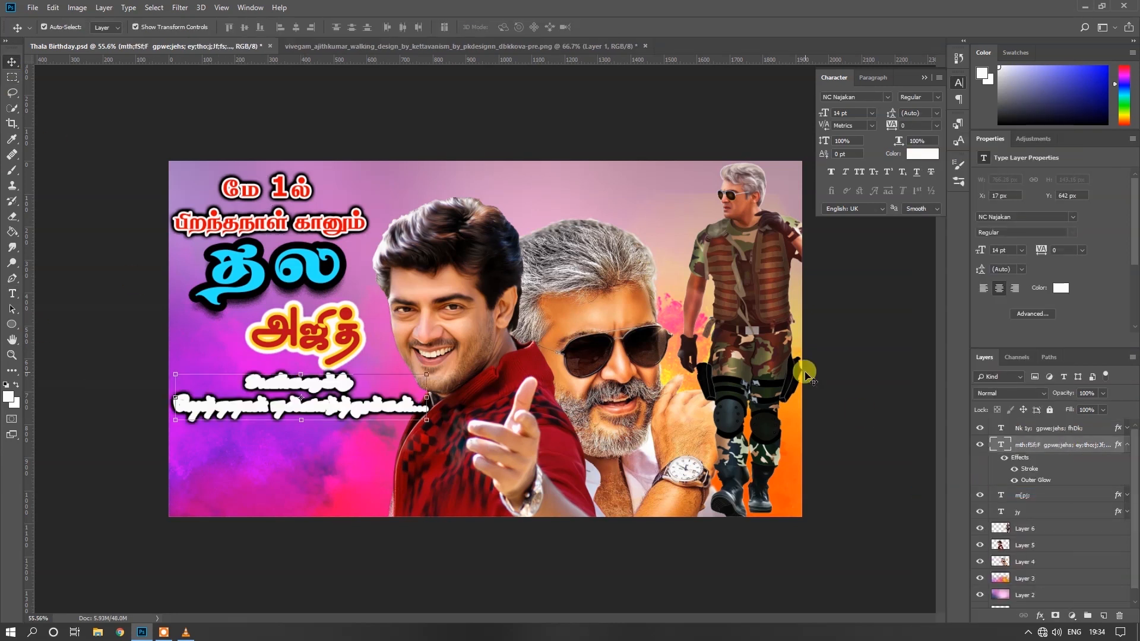
# Step: Recolour the whole greeting text red (#ea0404) by sampling the heading's colour
pyautogui.click(11, 293)
pyautogui.moveTo(245, 378); pyautogui.dragTo(438, 410)
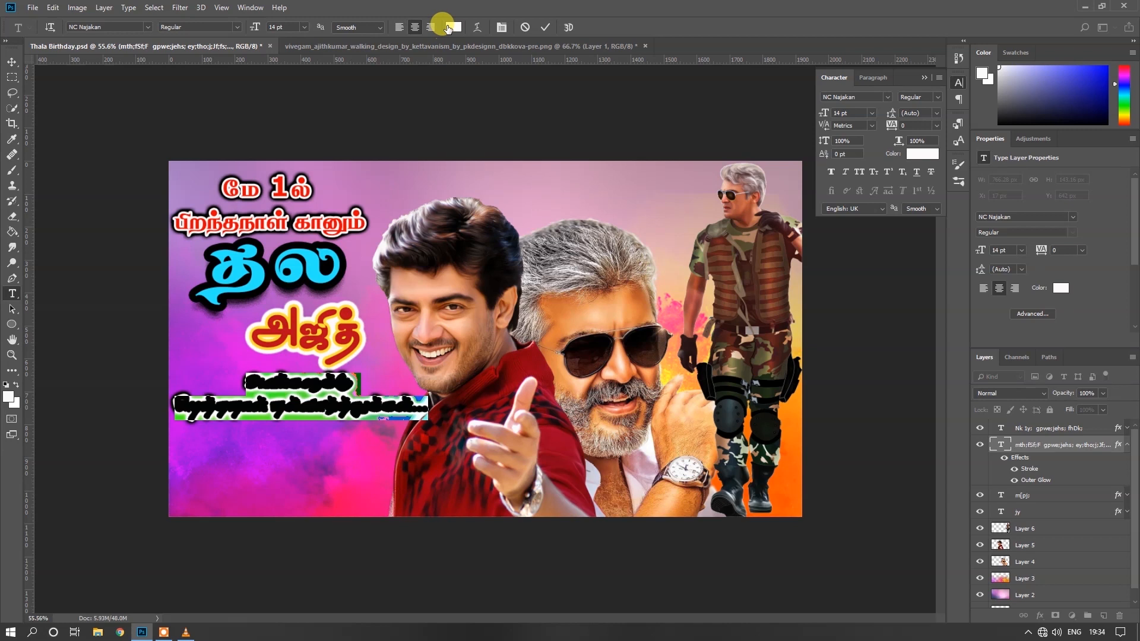
pyautogui.click(453, 28)
pyautogui.click(283, 189)
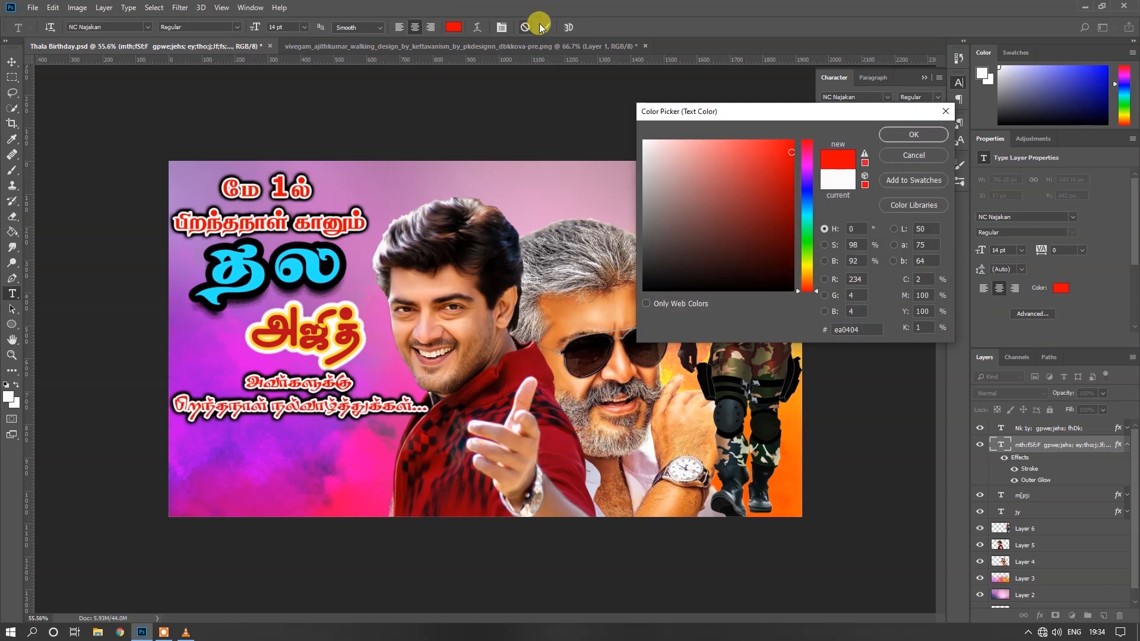
pyautogui.click(927, 134)
pyautogui.click(545, 27)
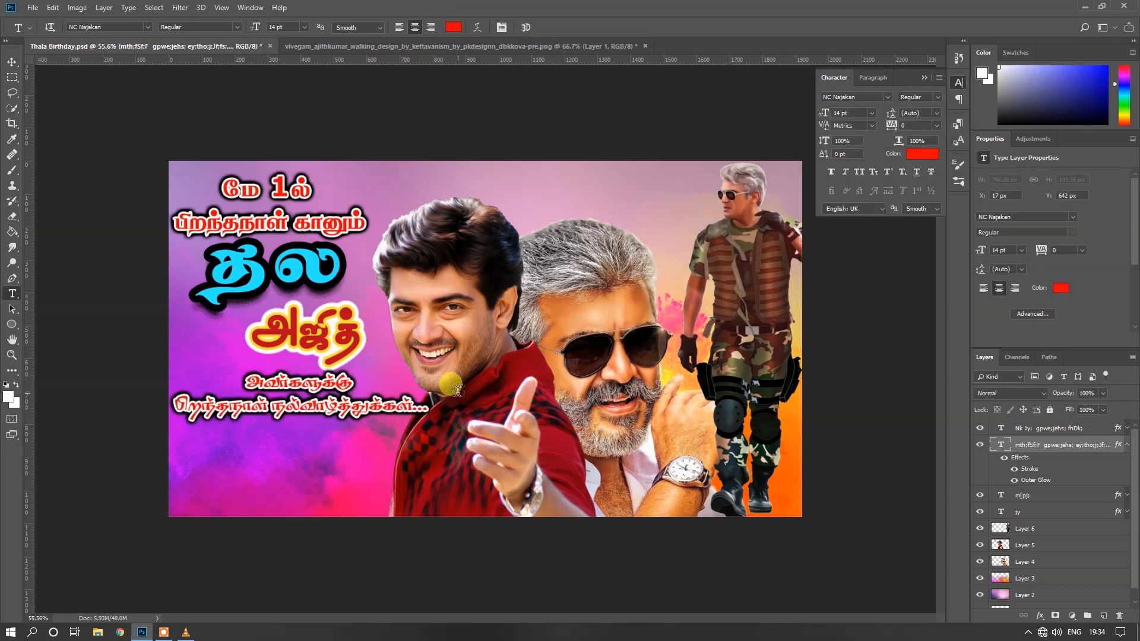
# Step: Change the greeting text to the NC Shobija font at 18 pt
pyautogui.moveTo(246, 383); pyautogui.dragTo(454, 425)
pyautogui.click(148, 26)
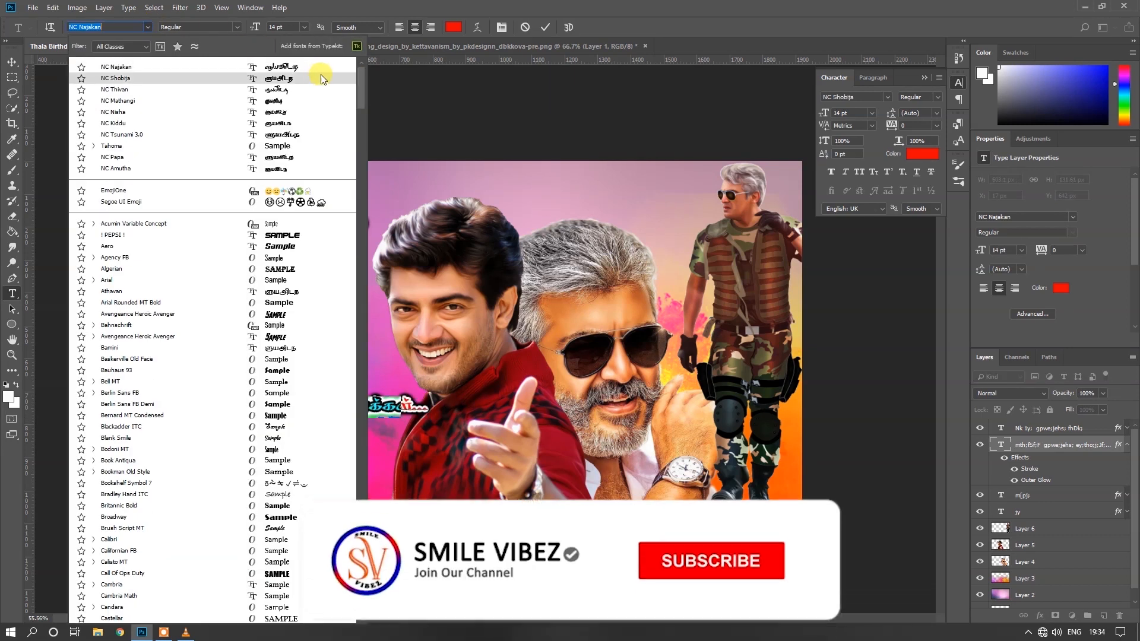
pyautogui.click(316, 77)
pyautogui.click(304, 27)
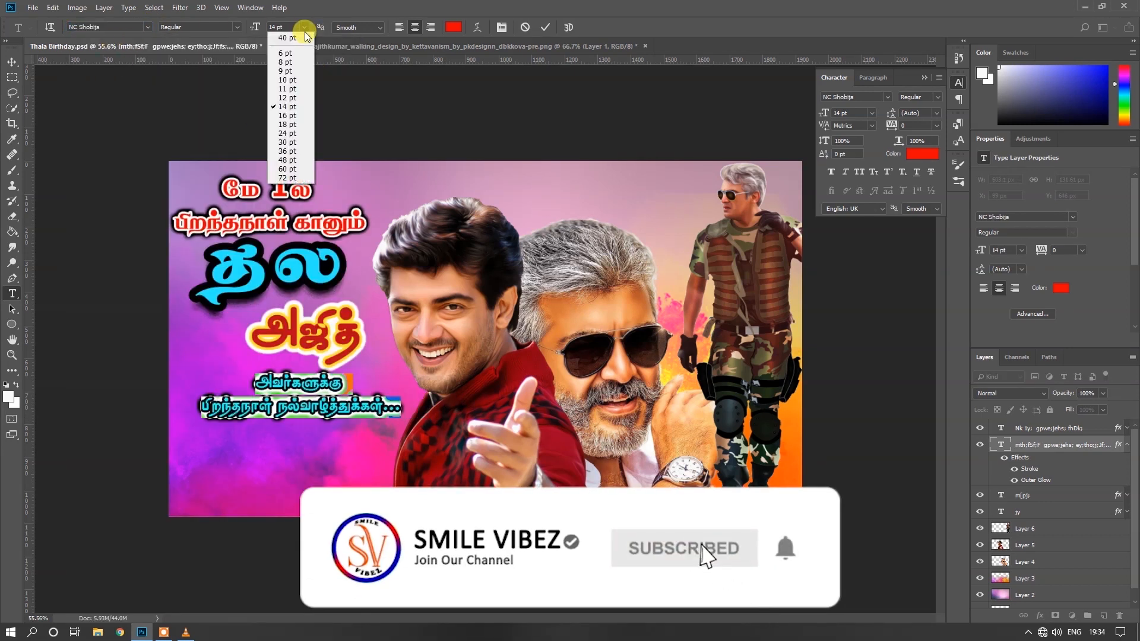
pyautogui.click(298, 115)
pyautogui.click(306, 28)
pyautogui.click(294, 124)
pyautogui.click(544, 28)
# Step: Nudge the greeting text down and right to X 29 px, Y 666 px, deselect it and collapse the character settings
pyautogui.click(11, 61)
pyautogui.press('Down')
pyautogui.press('Down')
pyautogui.press('Down')
pyautogui.press('Down')
pyautogui.press('Down')
pyautogui.press('Down')
pyautogui.press('Down')
pyautogui.press('Down')
pyautogui.press('Down')
pyautogui.press('Down')
pyautogui.press('Down')
pyautogui.press('Down')
pyautogui.press('Down')
pyautogui.press('Down')
pyautogui.press('Down')
pyautogui.press('Right')
pyautogui.press('Right')
pyautogui.press('Right')
pyautogui.press('Right')
pyautogui.press('Right')
pyautogui.press('Right')
pyautogui.press('Down')
pyautogui.press('Down')
pyautogui.press('Down')
pyautogui.press('Down')
pyautogui.press('Down')
pyautogui.press('Down')
pyautogui.press('Down')
pyautogui.press('Down')
pyautogui.press('Down')
pyautogui.press('Down')
pyautogui.press('Down')
pyautogui.press('Down')
pyautogui.press('Down')
pyautogui.press('Down')
pyautogui.press('Down')
pyautogui.press('Down')
pyautogui.press('Down')
pyautogui.press('Right')
pyautogui.press('Right')
pyautogui.press('Right')
pyautogui.press('Right')
pyautogui.press('Right')
pyautogui.press('Right')
pyautogui.press('Right')
pyautogui.press('Right')
pyautogui.press('Right')
pyautogui.press('Right')
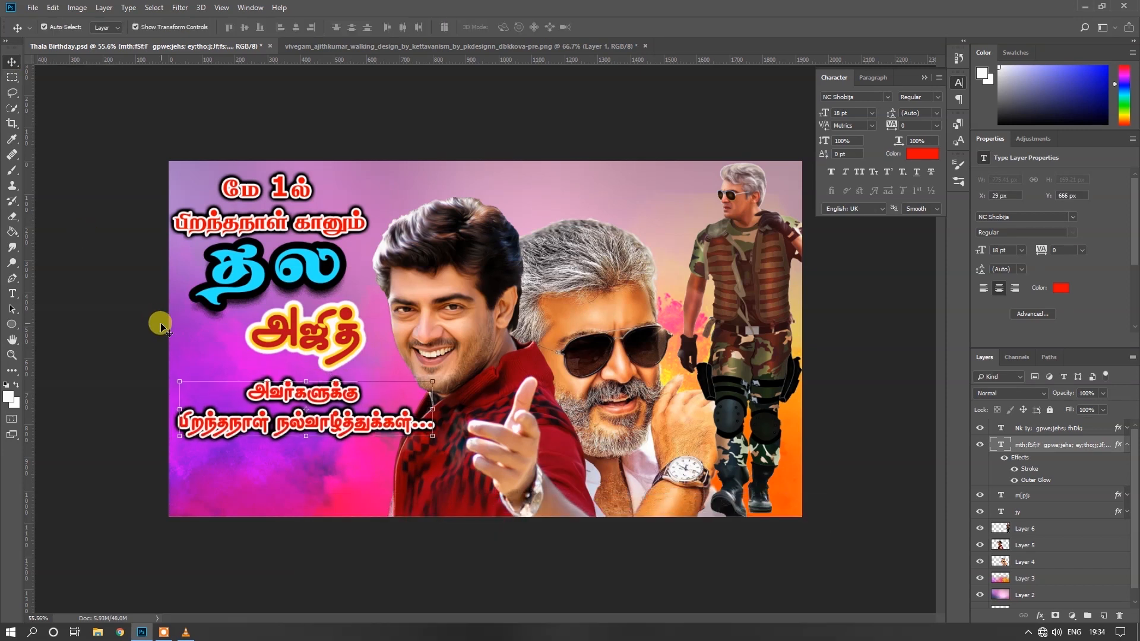
pyautogui.click(389, 135)
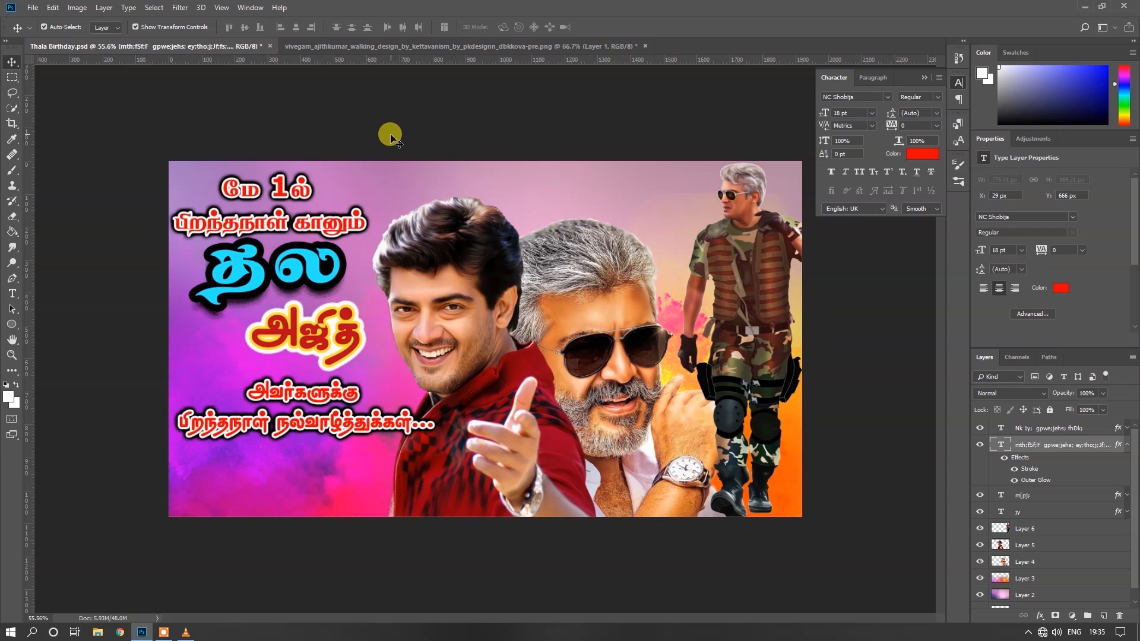
pyautogui.click(923, 78)
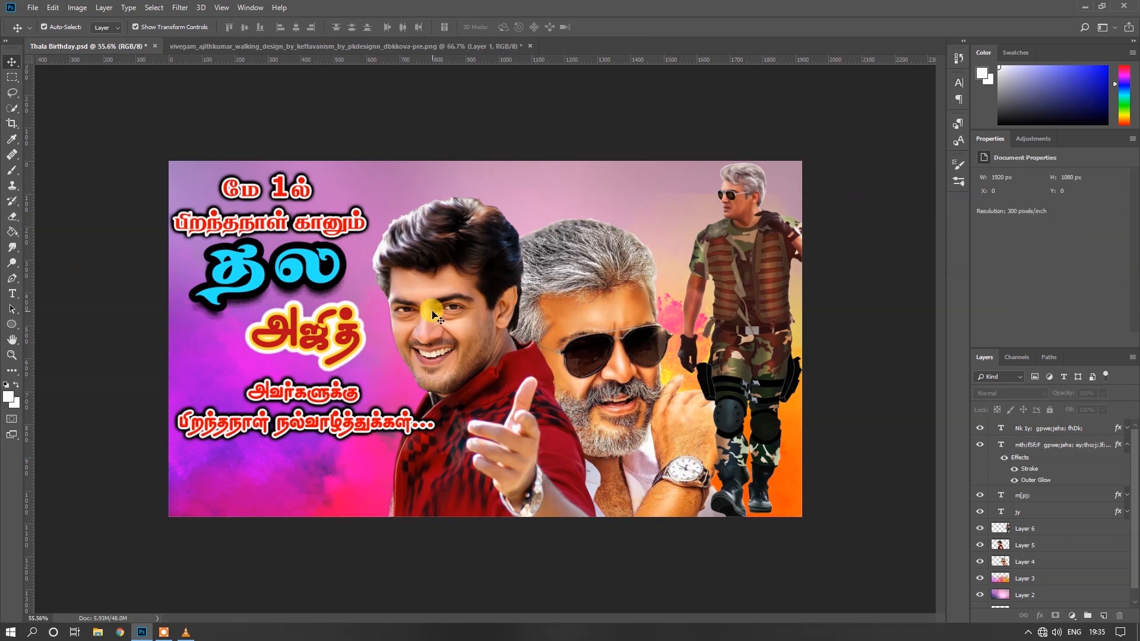
# Step: Draw a white rounded rectangle about 170 × 219 px with 10 px corners near the poster's lower edge, at about X 847 px, Y 836 px
pyautogui.click(12, 326)
pyautogui.click(53, 332)
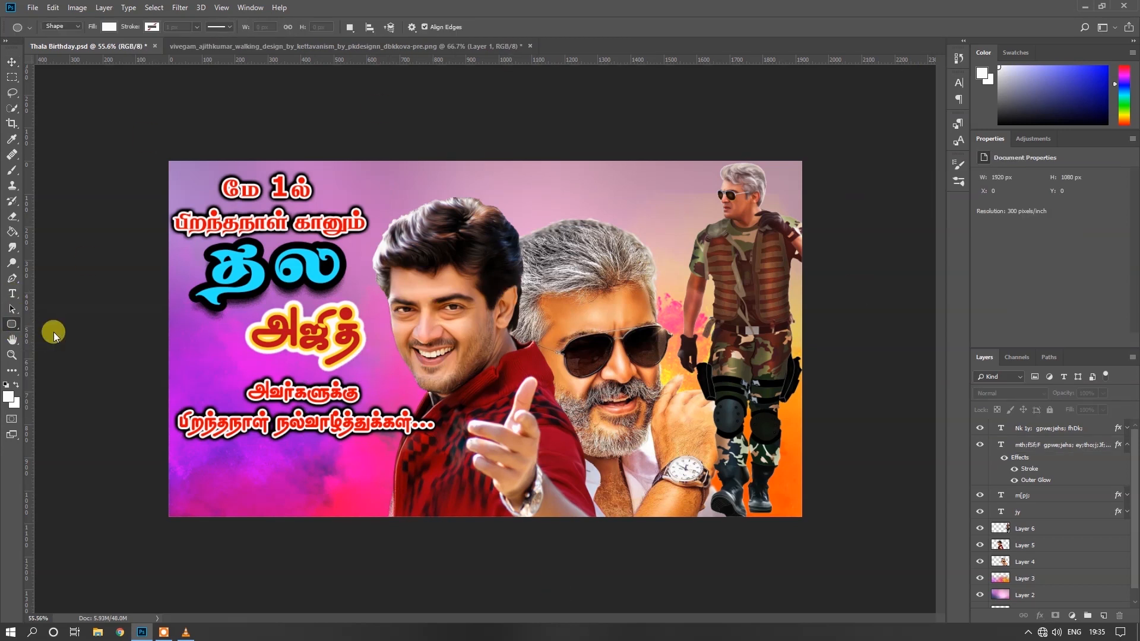
pyautogui.moveTo(548, 191); pyautogui.dragTo(476, 489)
pyautogui.click(13, 62)
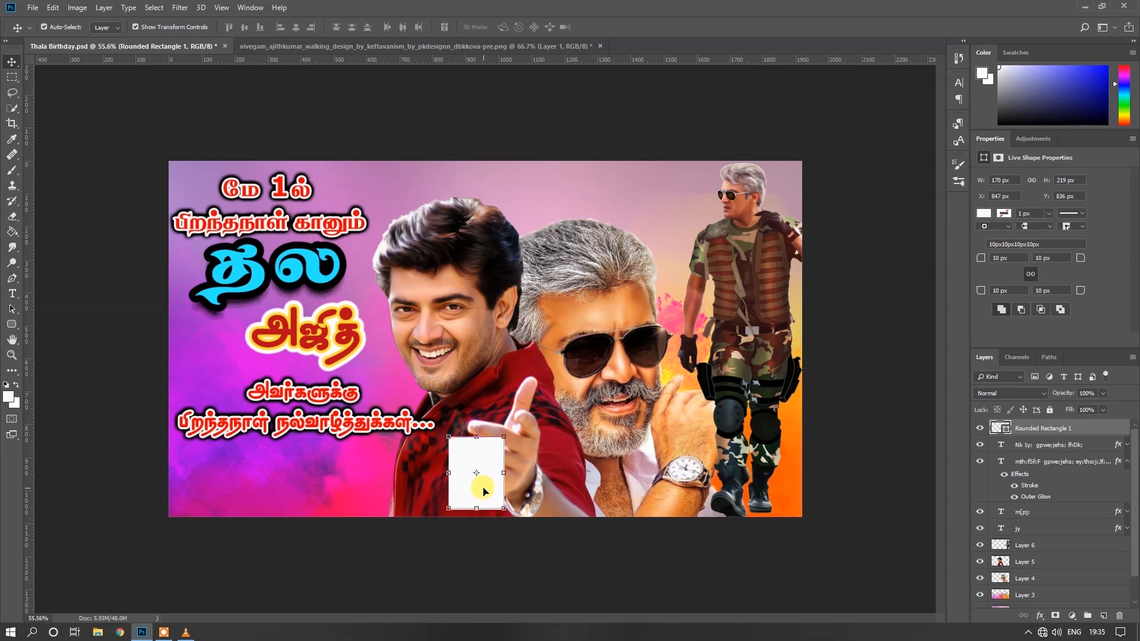
# Step: Add a Bevel & Emboss effect with Contour and Texture enabled to the rounded rectangle's layer
pyautogui.rightClick(1048, 429)
pyautogui.click(929, 159)
pyautogui.click(583, 125)
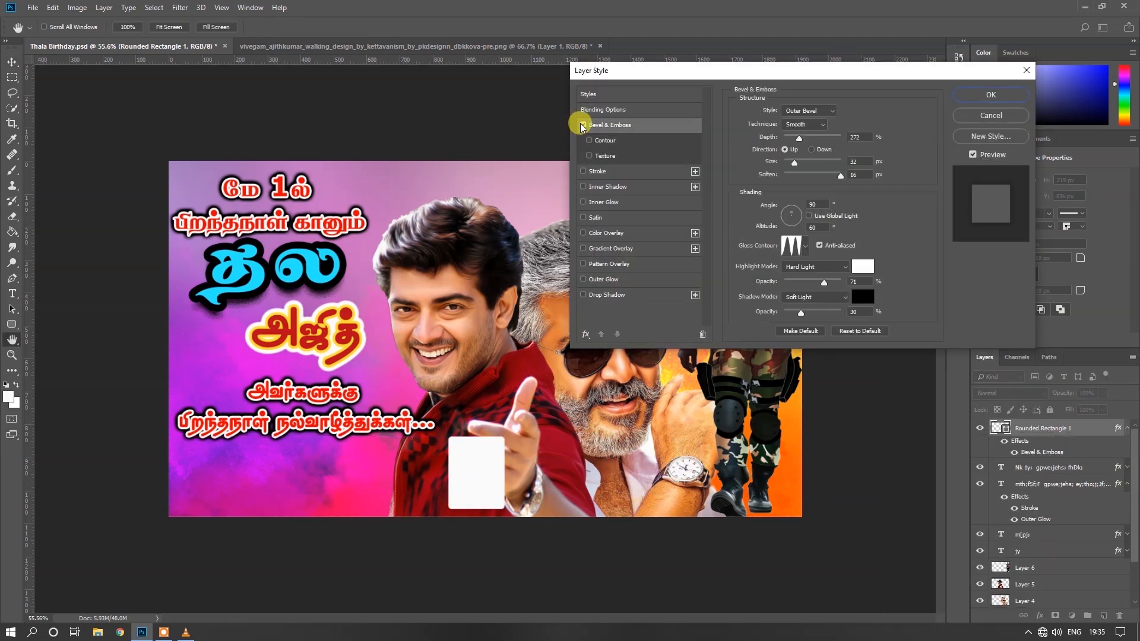
pyautogui.click(589, 156)
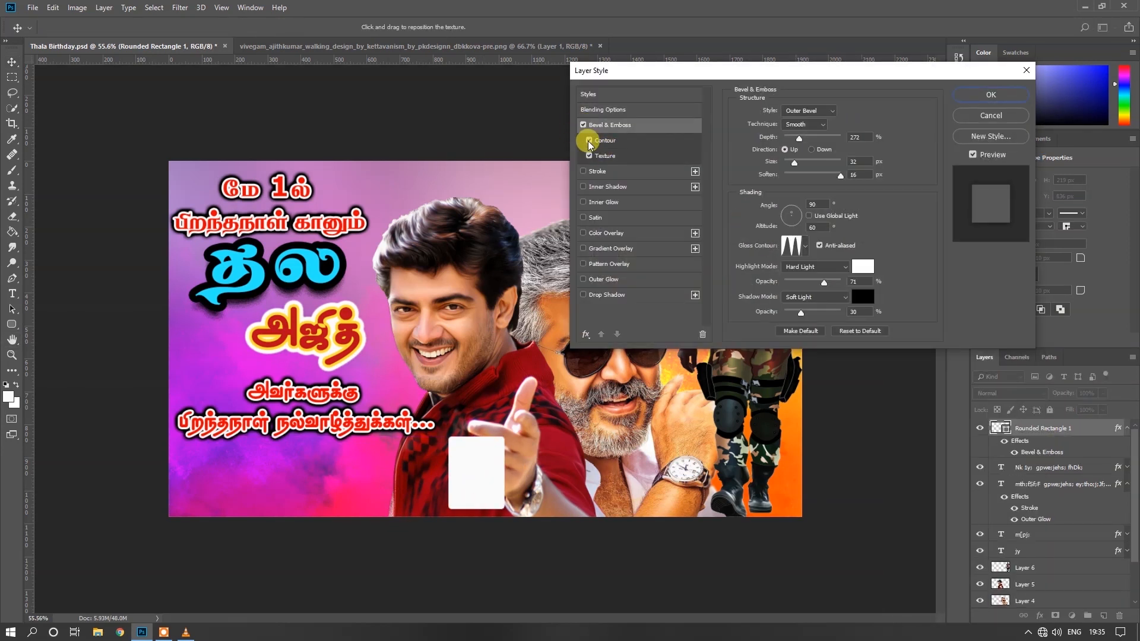
# Step: Add a 6 px outside stroke to the rounded rectangle, with the dark colour #273030 sampled from the poster
pyautogui.click(667, 171)
pyautogui.click(758, 198)
pyautogui.click(728, 356)
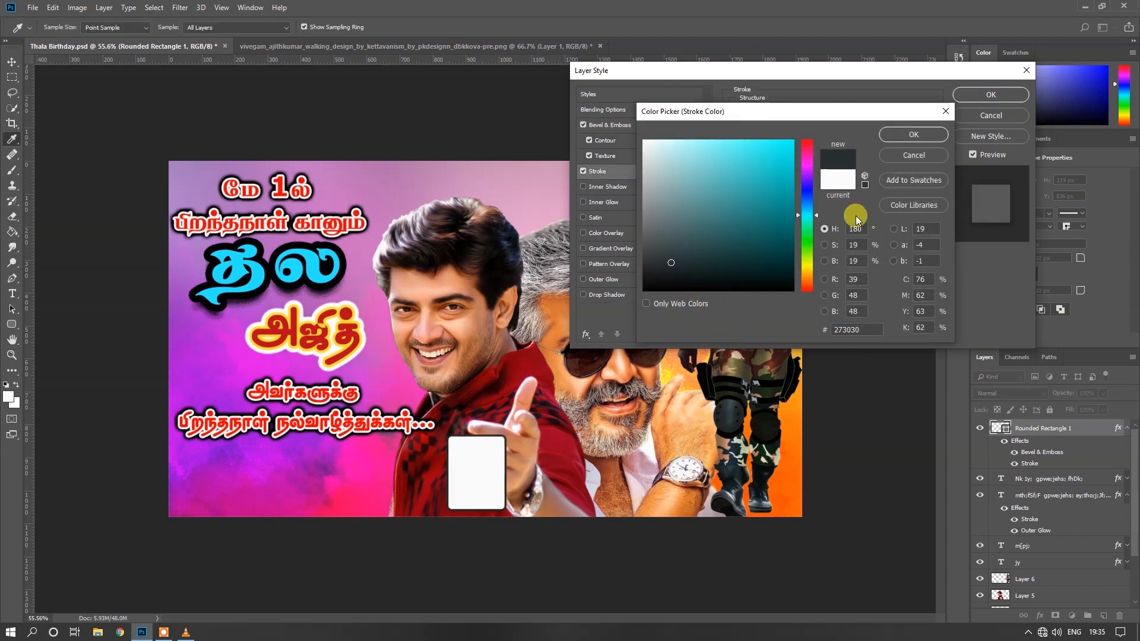
pyautogui.click(913, 135)
pyautogui.click(781, 162)
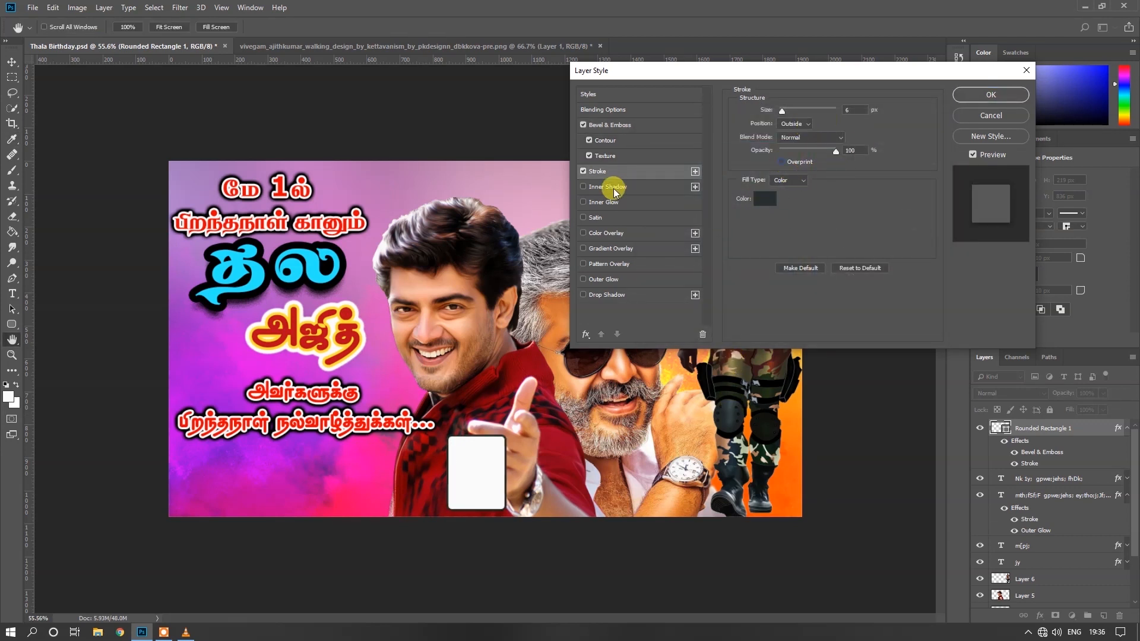
# Step: Try a colour overlay and a Normal-mode gradient overlay on the rounded rectangle
pyautogui.click(615, 249)
pyautogui.click(583, 248)
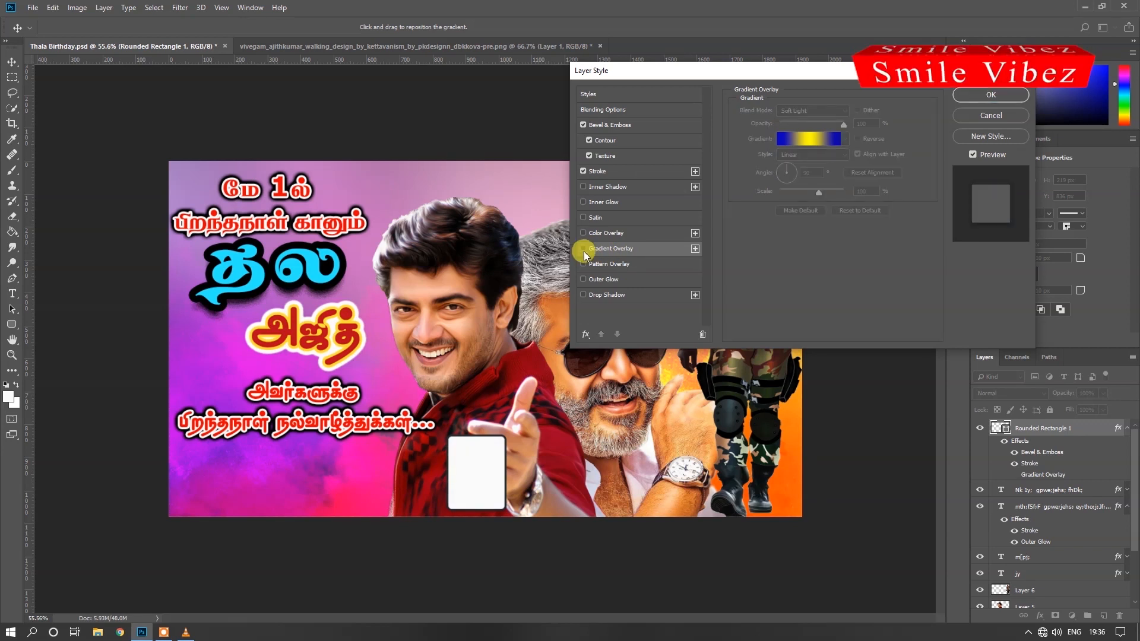
pyautogui.click(583, 233)
pyautogui.click(601, 234)
pyautogui.click(858, 111)
pyautogui.click(980, 110)
pyautogui.click(583, 233)
pyautogui.click(615, 249)
pyautogui.click(813, 111)
pyautogui.click(816, 120)
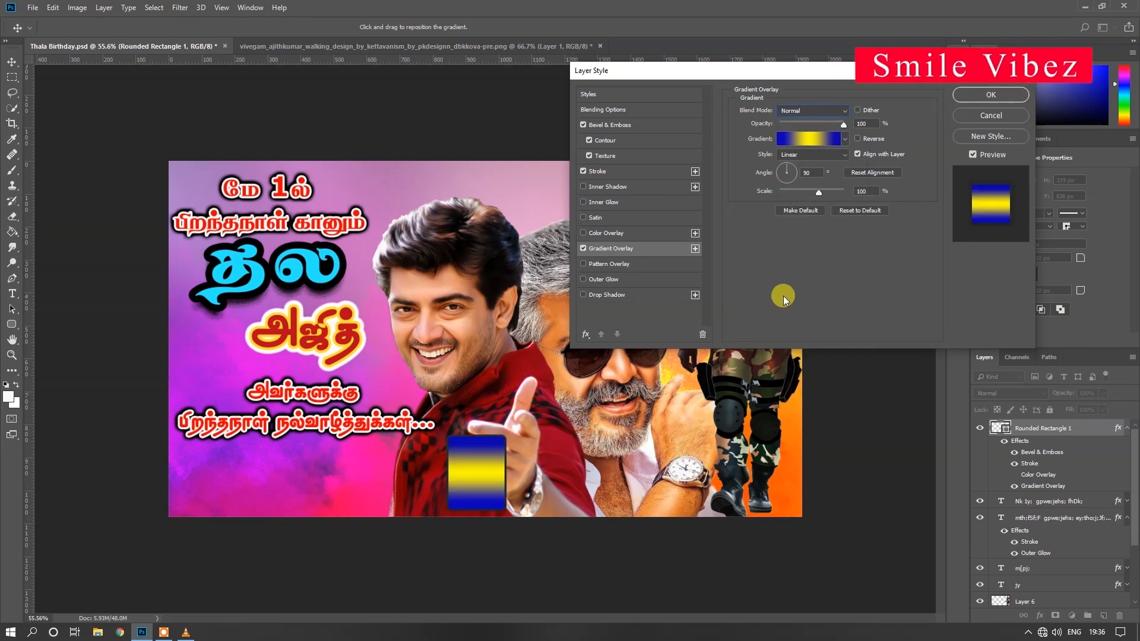
pyautogui.click(583, 248)
# Step: Change the rounded rectangle's stroke to a gradient fill and apply the violet, green and orange preset
pyautogui.click(618, 175)
pyautogui.click(796, 136)
pyautogui.click(796, 123)
pyautogui.click(795, 123)
pyautogui.click(788, 180)
pyautogui.click(787, 192)
pyautogui.click(796, 198)
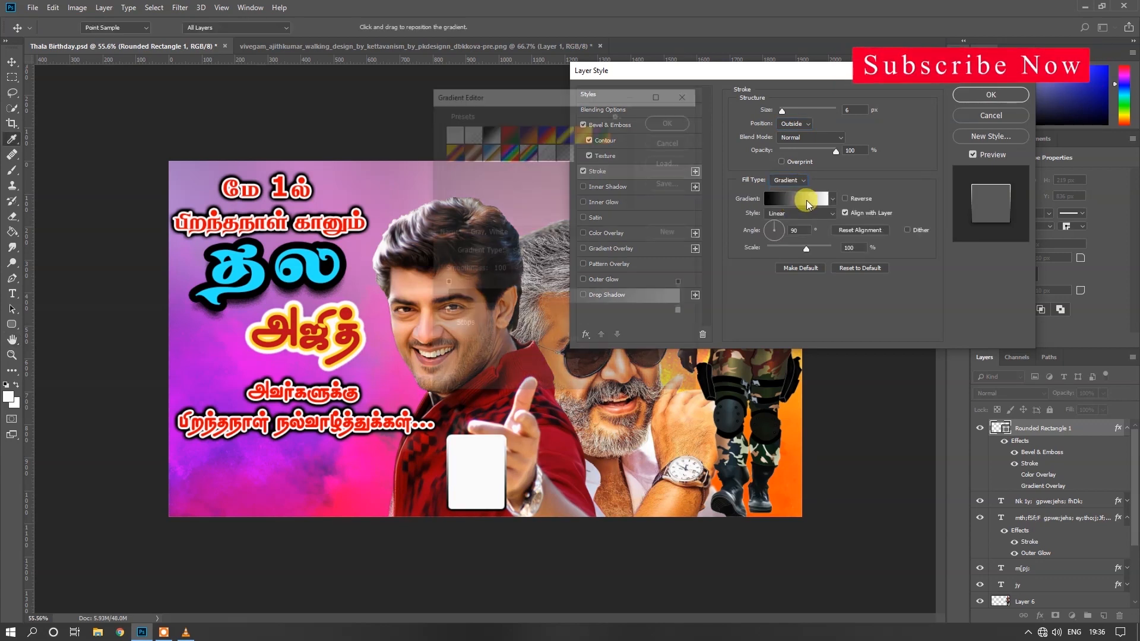
pyautogui.click(450, 155)
pyautogui.click(490, 152)
pyautogui.click(549, 135)
pyautogui.click(566, 136)
pyautogui.click(585, 135)
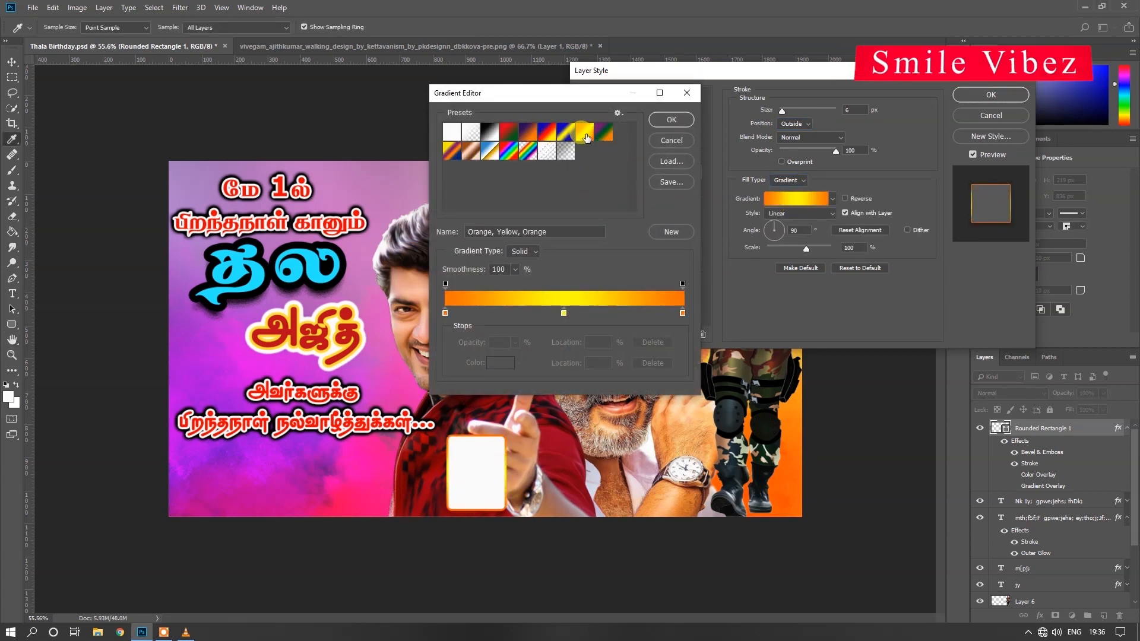
pyautogui.click(604, 138)
# Step: Recolour the stroke gradient's end stops, making the orange stop yellow and the violet stop magenta #fc0af4
pyautogui.click(682, 313)
pyautogui.click(496, 363)
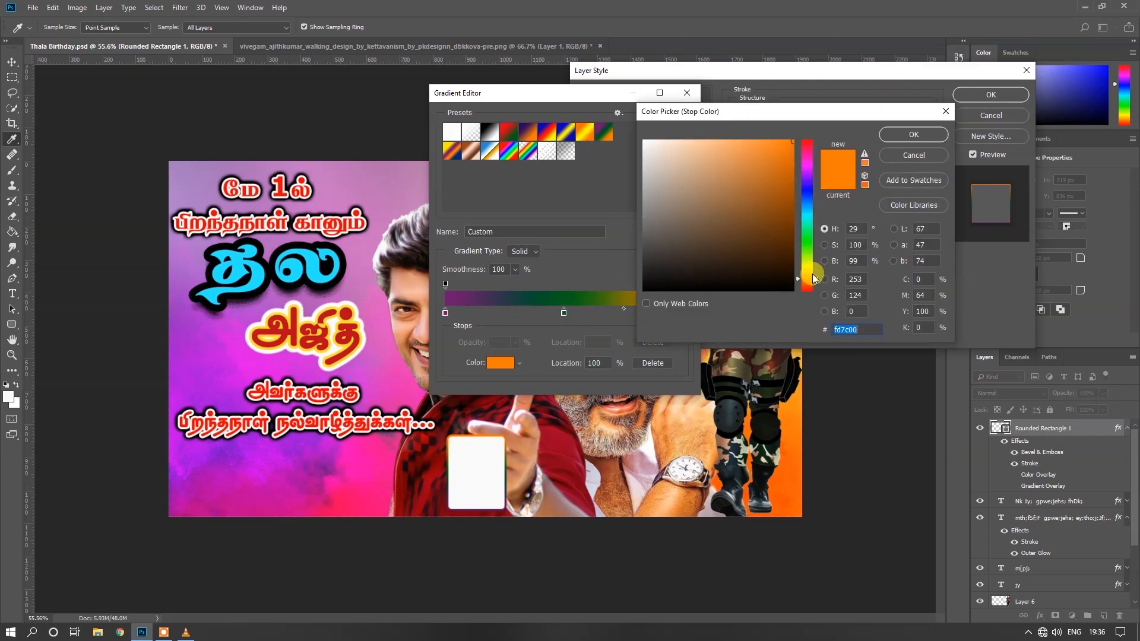
pyautogui.moveTo(813, 278); pyautogui.dragTo(809, 263)
pyautogui.click(914, 135)
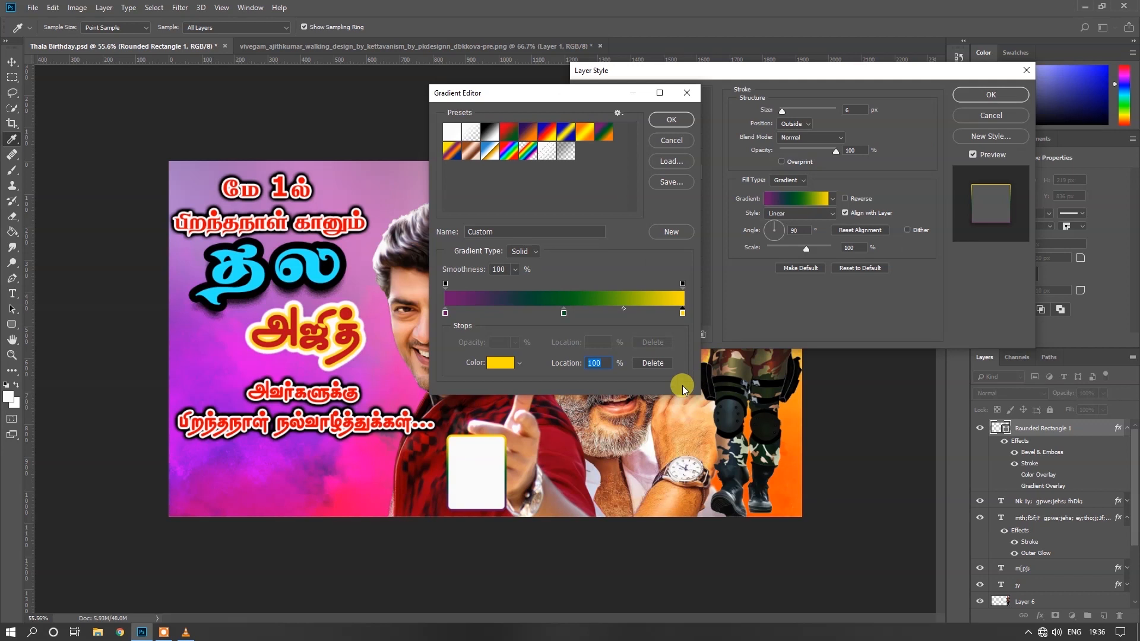
pyautogui.doubleClick(446, 313)
pyautogui.click(788, 142)
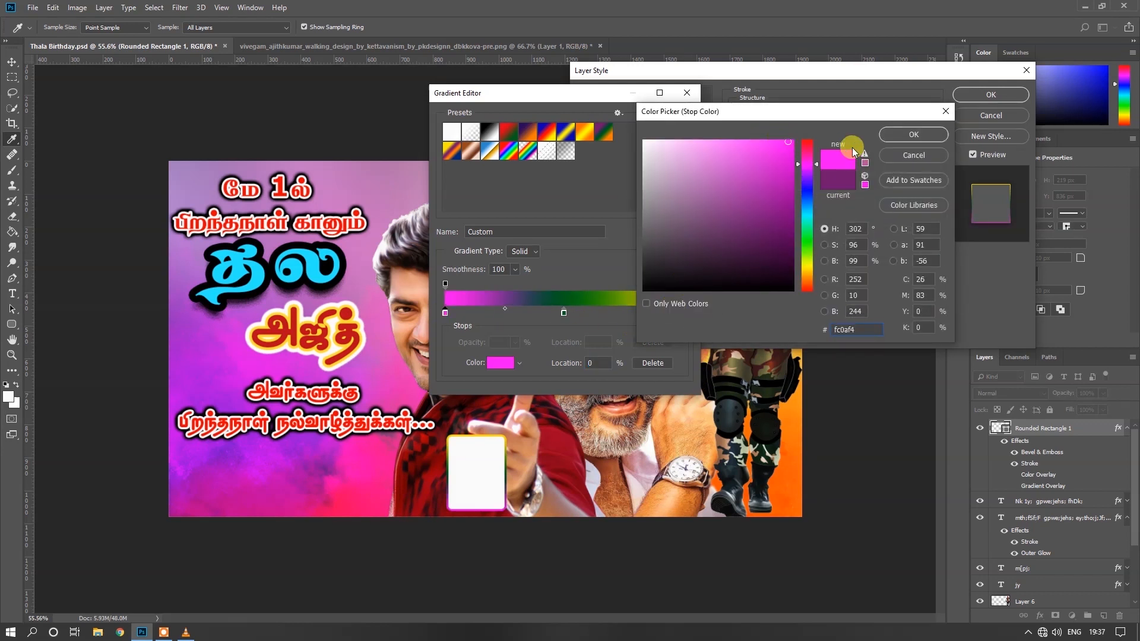
pyautogui.click(913, 135)
# Step: Set the stroke gradient's middle stop to bright green #17c147 and accept the gradient
pyautogui.click(563, 313)
pyautogui.click(512, 346)
pyautogui.click(776, 176)
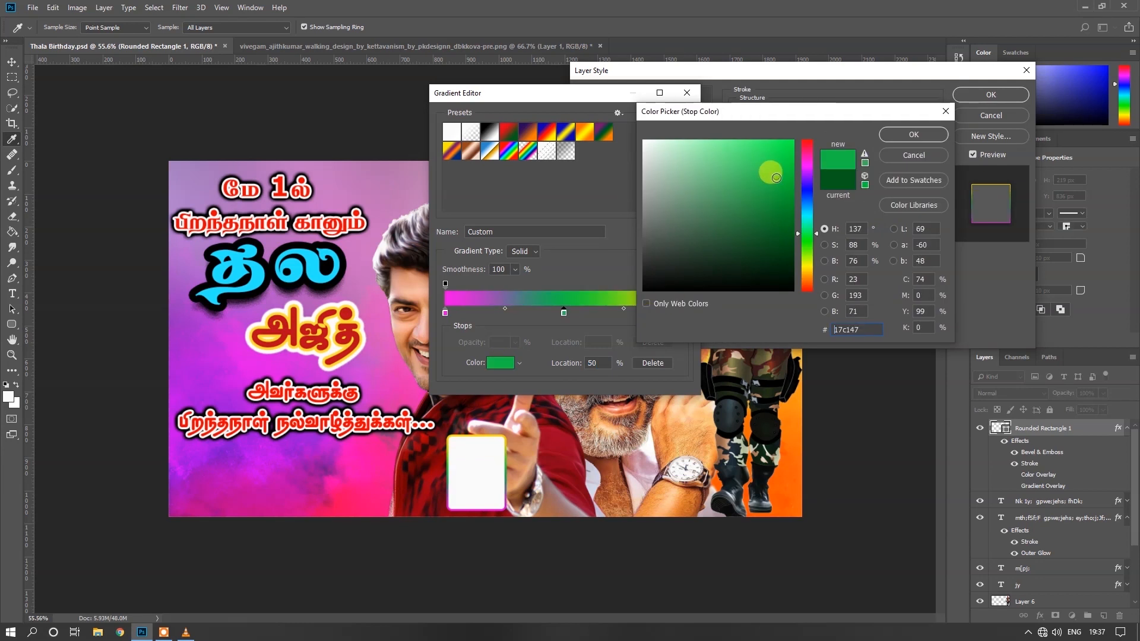
pyautogui.click(914, 135)
pyautogui.click(672, 120)
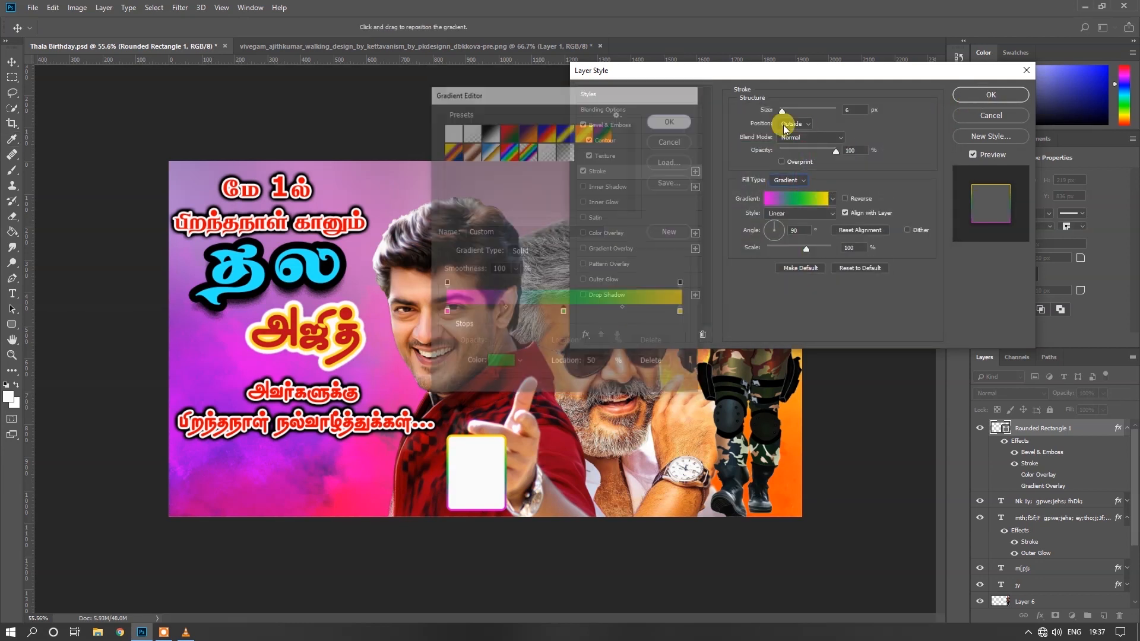
# Step: Adjust the rounded rectangle's bevel to 344% depth and 24 px size, trying other styles before settling on Outer Bevel
pyautogui.click(652, 125)
pyautogui.moveTo(791, 137)
pyautogui.mouseDown()
pyautogui.moveTo(809, 138)
pyautogui.moveTo(792, 161)
pyautogui.mouseUp()
pyautogui.click(812, 113)
pyautogui.click(802, 139)
pyautogui.click(813, 124)
pyautogui.click(808, 145)
pyautogui.click(813, 124)
pyautogui.click(815, 153)
pyautogui.click(821, 123)
pyautogui.click(817, 135)
pyautogui.click(820, 110)
pyautogui.click(813, 149)
pyautogui.click(808, 110)
pyautogui.click(807, 115)
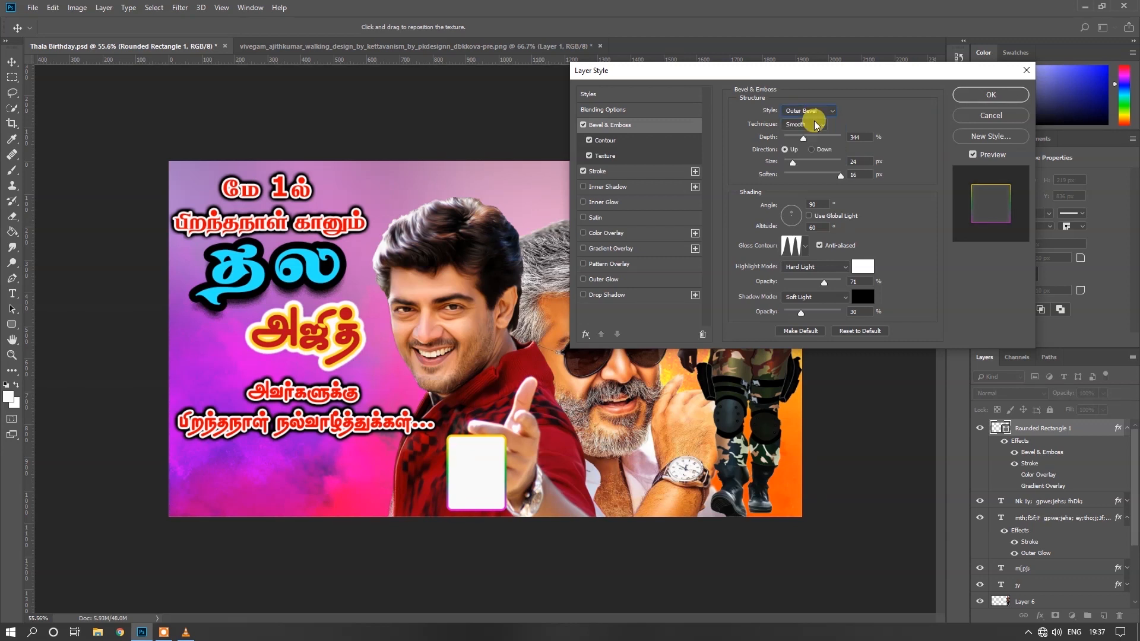
# Step: Set the bevel's gloss contour to the straight linear preset and apply the layer style
pyautogui.click(795, 245)
pyautogui.click(752, 274)
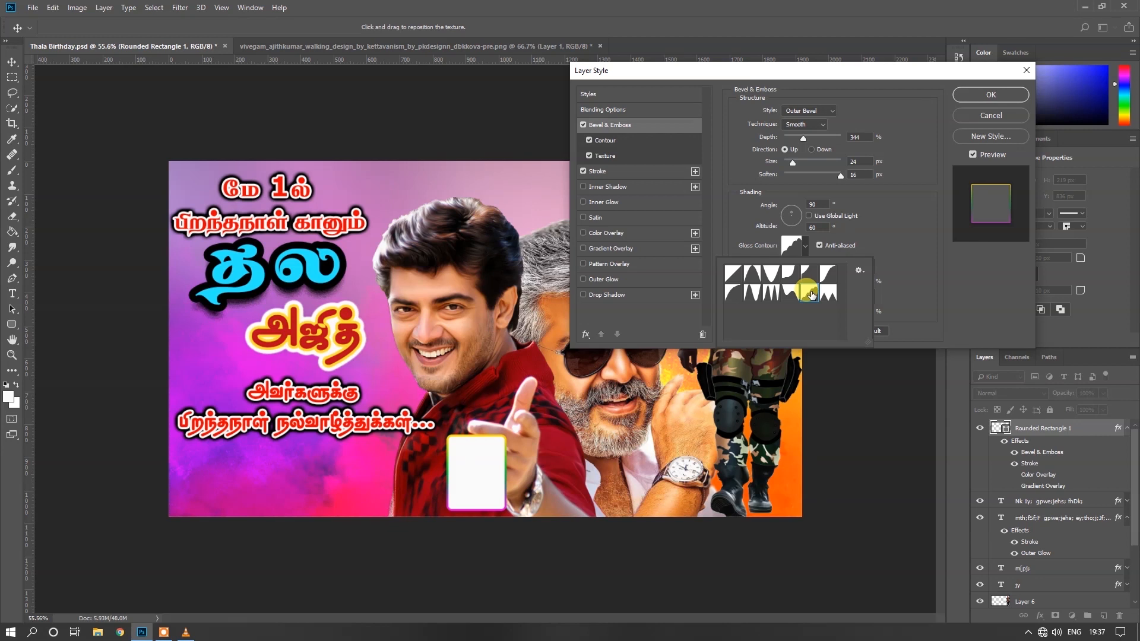
pyautogui.click(732, 273)
pyautogui.click(865, 240)
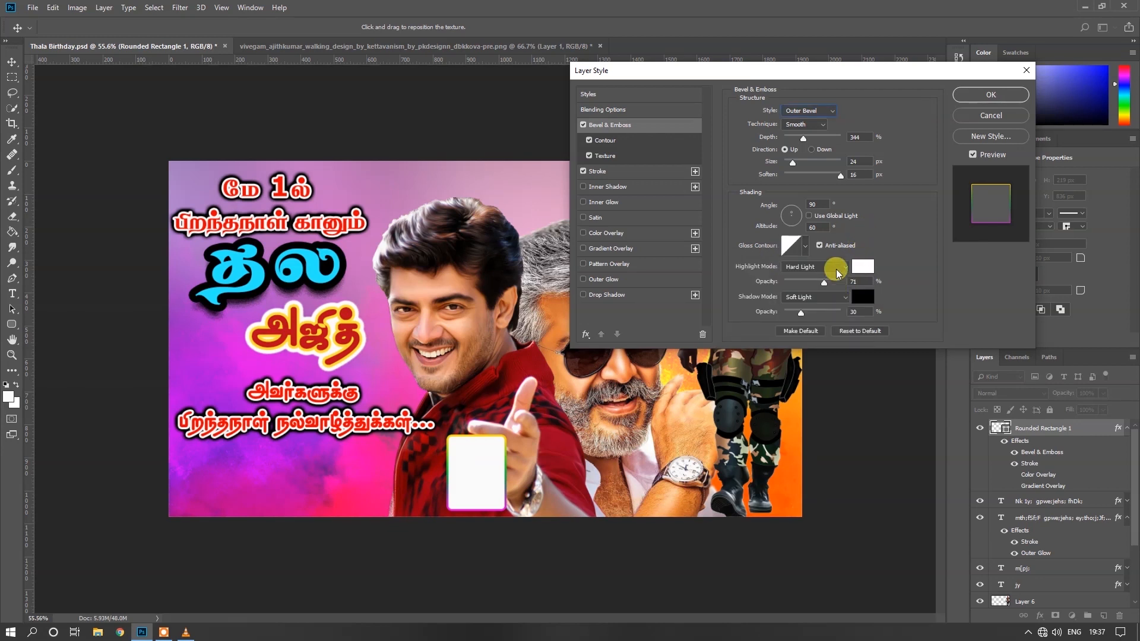
pyautogui.click(1012, 92)
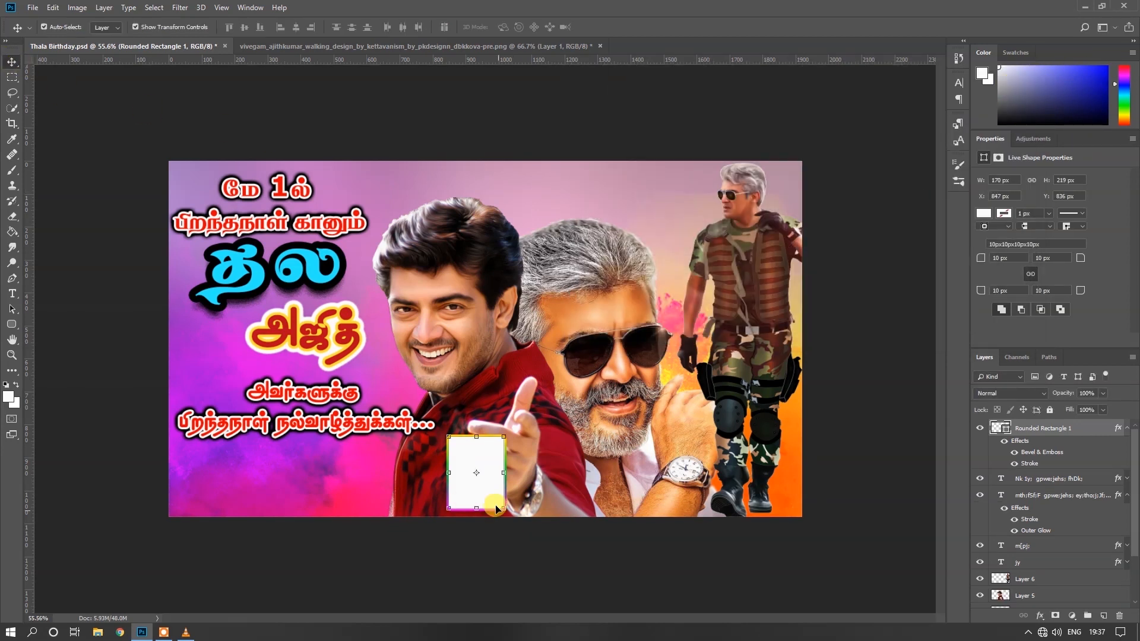
# Step: Duplicate the rounded rectangle to X 1077 px, and duplicate the pair farther right at X 1484 and 1714 px
pyautogui.moveTo(485, 494); pyautogui.dragTo(562, 491)
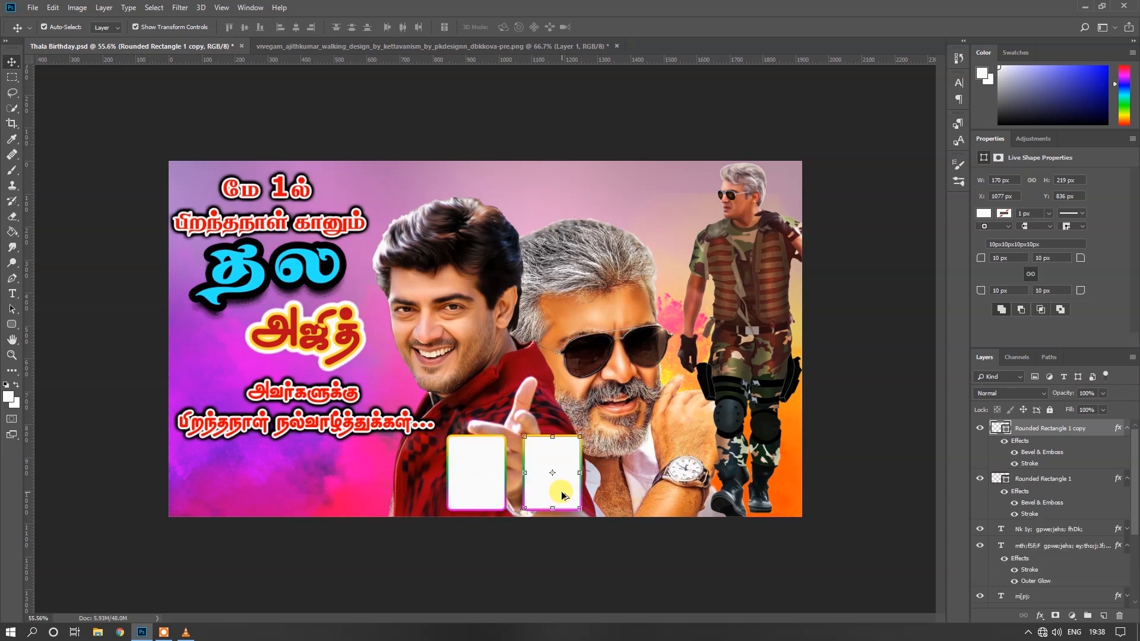
pyautogui.click(1126, 429)
pyautogui.click(1125, 446)
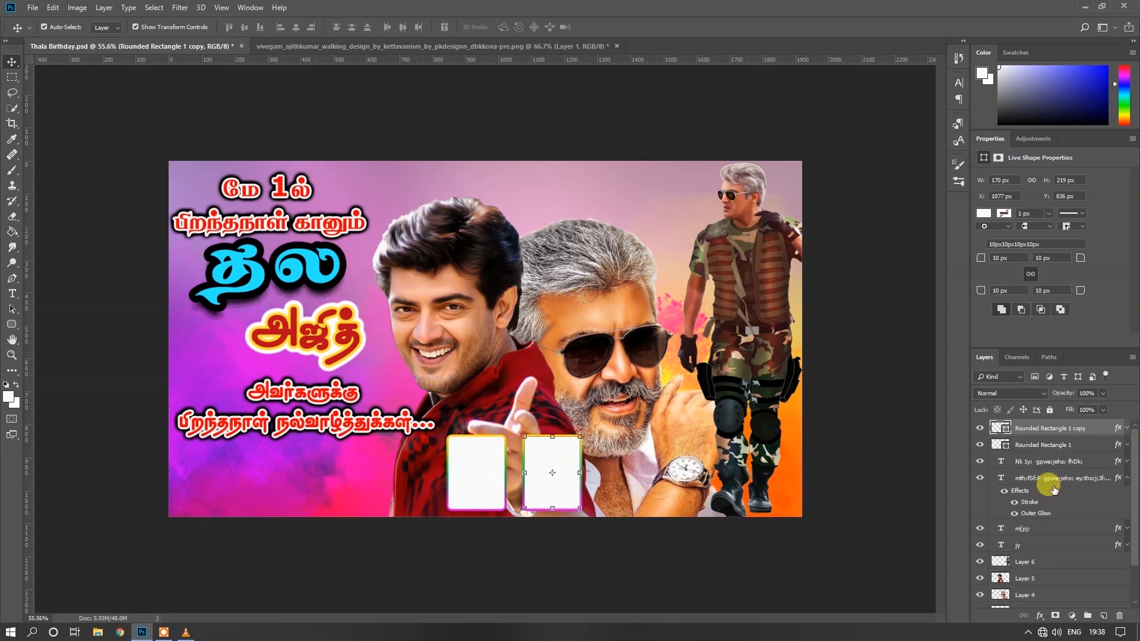
pyautogui.keyDown('shift'); pyautogui.click(1033, 445); pyautogui.keyUp('shift')
pyautogui.moveTo(564, 499); pyautogui.dragTo(776, 498)
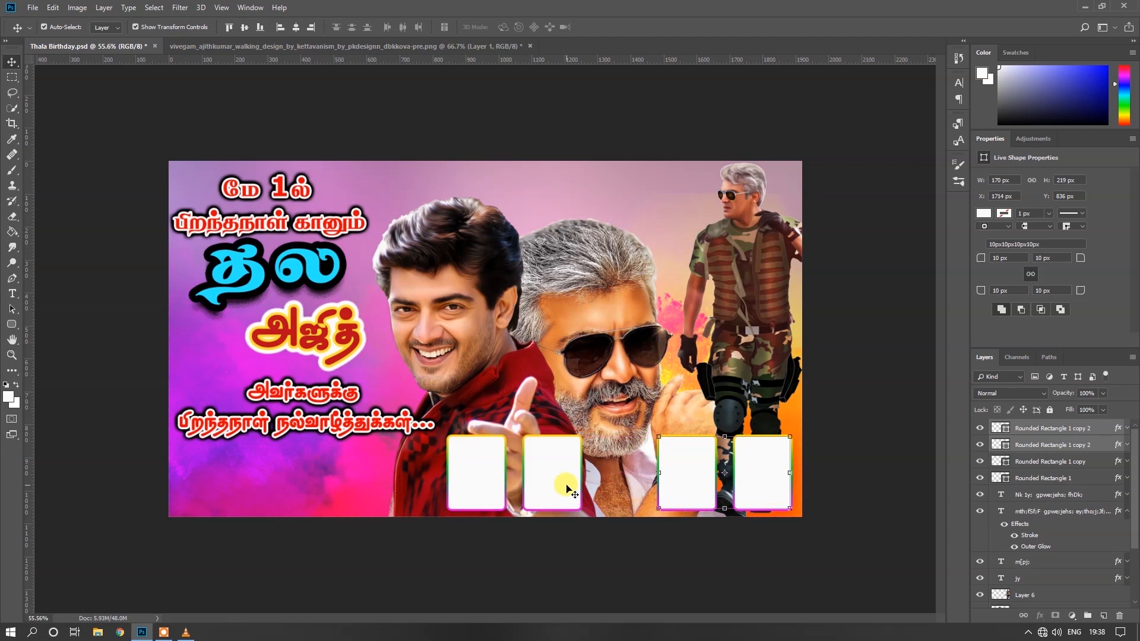
# Step: Move the first two rounded rectangles together to the left, to X 769 px
pyautogui.click(1032, 462)
pyautogui.keyDown('ctrl'); pyautogui.click(1039, 479); pyautogui.keyUp('ctrl')
pyautogui.hotkey('shift', 'Left')
pyautogui.hotkey('shift', 'Left')
pyautogui.hotkey('shift', 'Left')
pyautogui.hotkey('shift', 'Left')
pyautogui.hotkey('shift', 'Left')
pyautogui.hotkey('shift', 'Left')
pyautogui.hotkey('shift', 'Left')
pyautogui.hotkey('shift', 'Left')
pyautogui.hotkey('shift', 'Left')
pyautogui.hotkey('shift', 'Left')
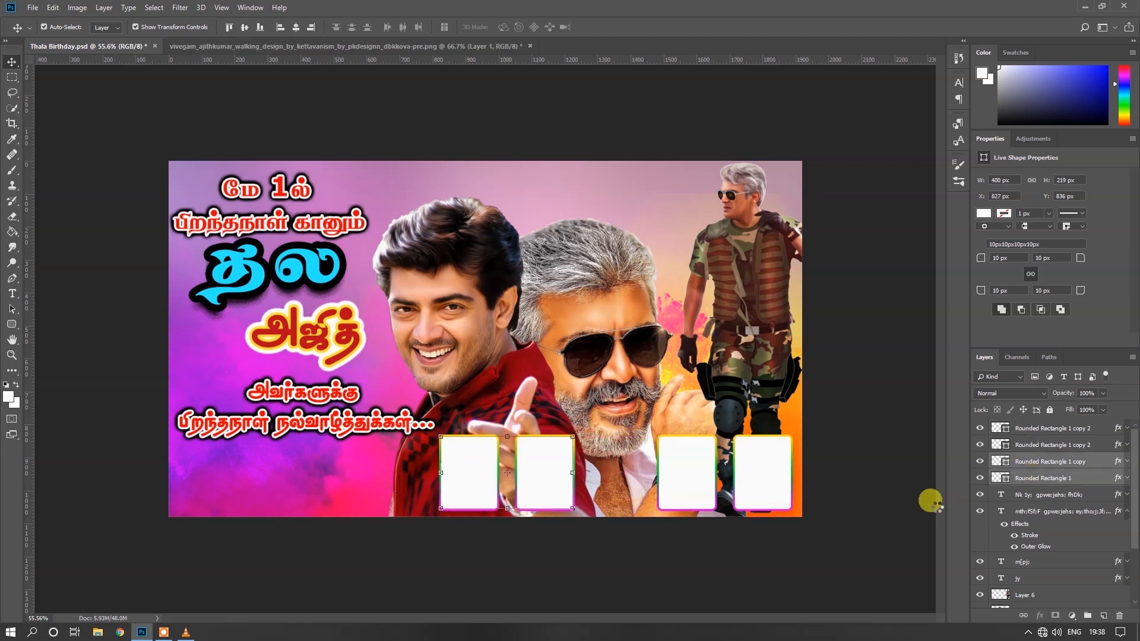
pyautogui.hotkey('shift', 'Right')
pyautogui.hotkey('shift', 'Right')
# Step: Duplicate the second rounded rectangle into the gap before the right-hand pair and nudge it slightly right
pyautogui.click(1032, 462)
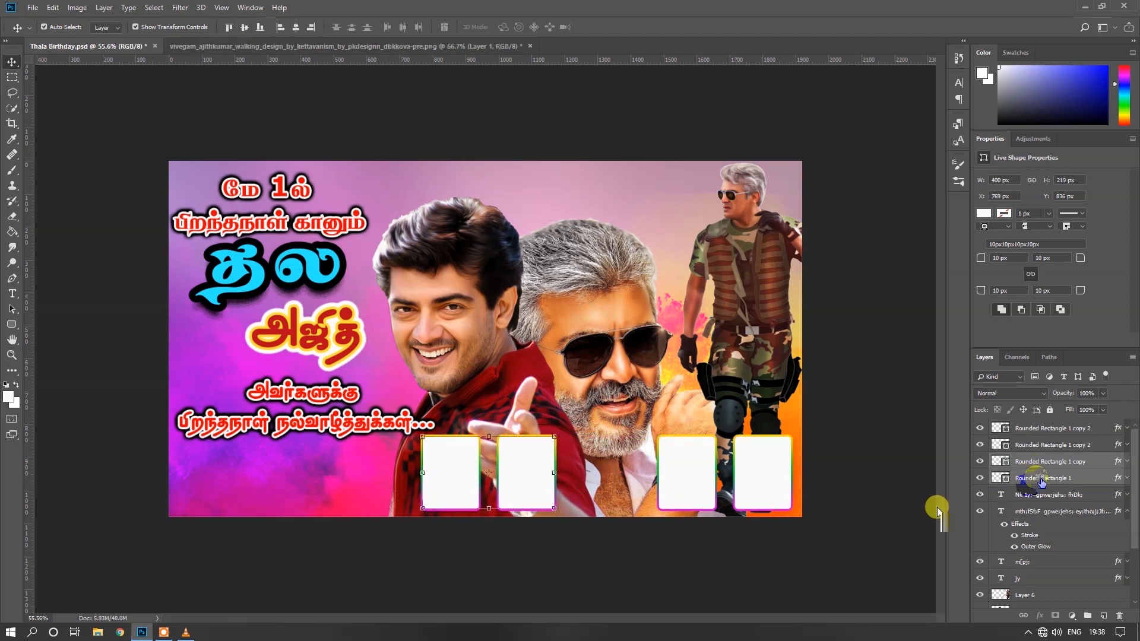
pyautogui.moveTo(527, 472); pyautogui.dragTo(603, 472)
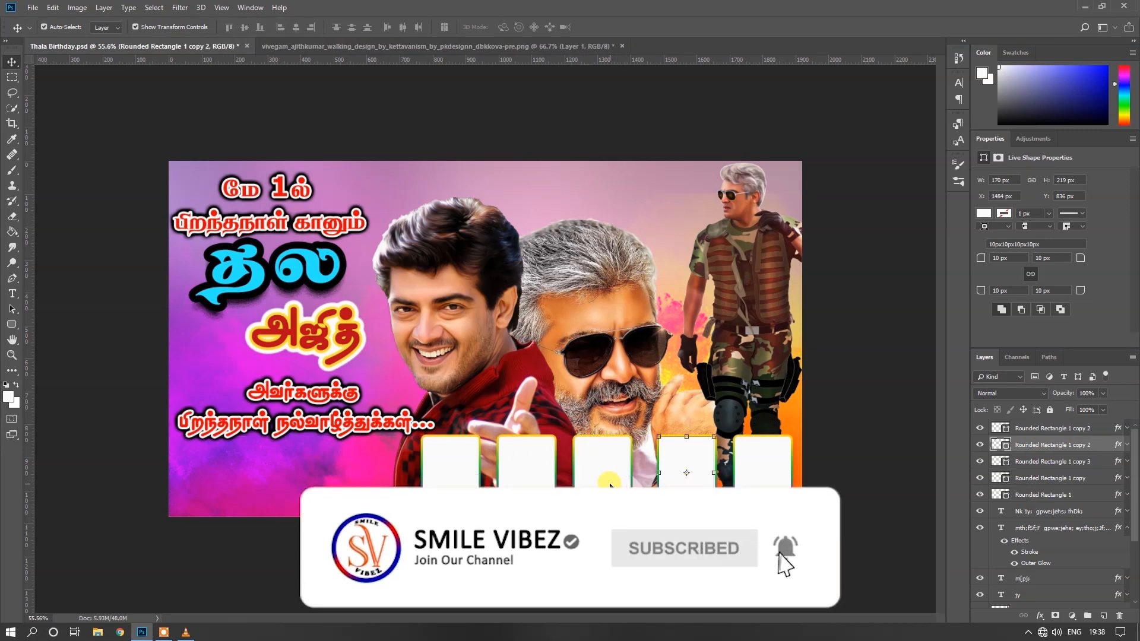
pyautogui.moveTo(608, 485); pyautogui.dragTo(611, 485)
# Step: Even out the spacing of the first two frames, with the second at X 1003 px, deselect everything and save the document
pyautogui.click(519, 487)
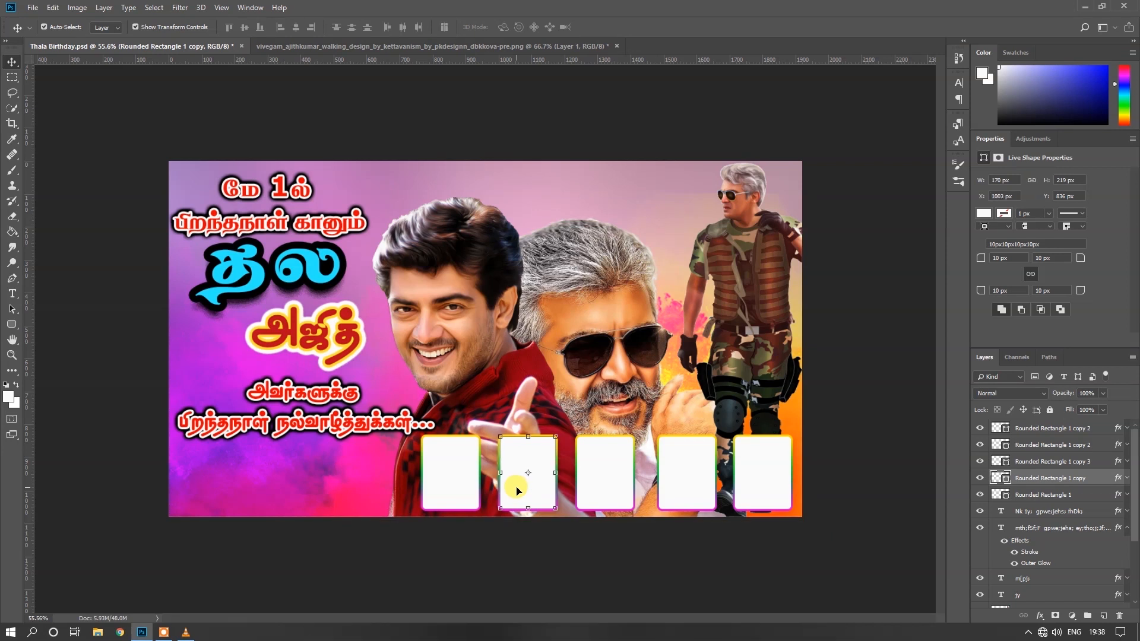
pyautogui.click(468, 492)
pyautogui.click(860, 394)
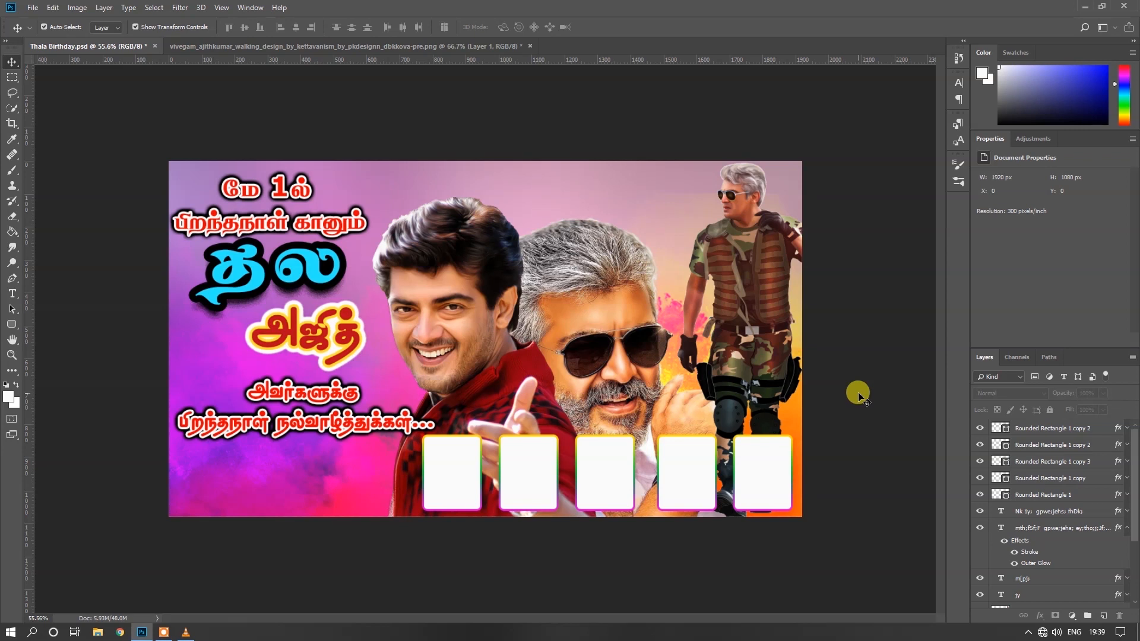
pyautogui.hotkey('ctrl', 's')
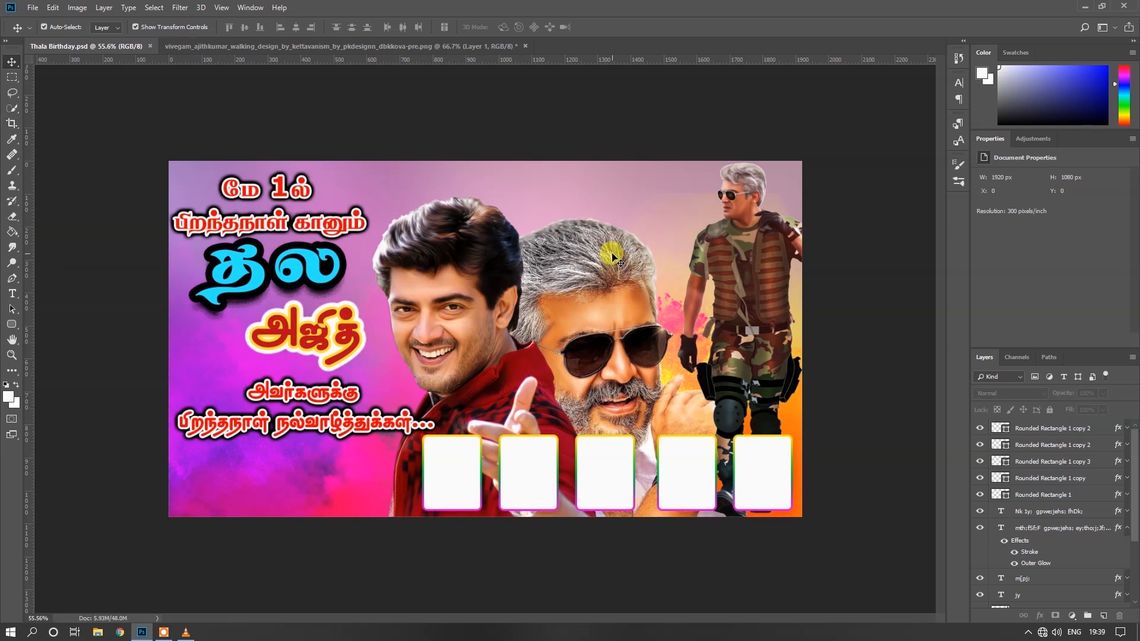